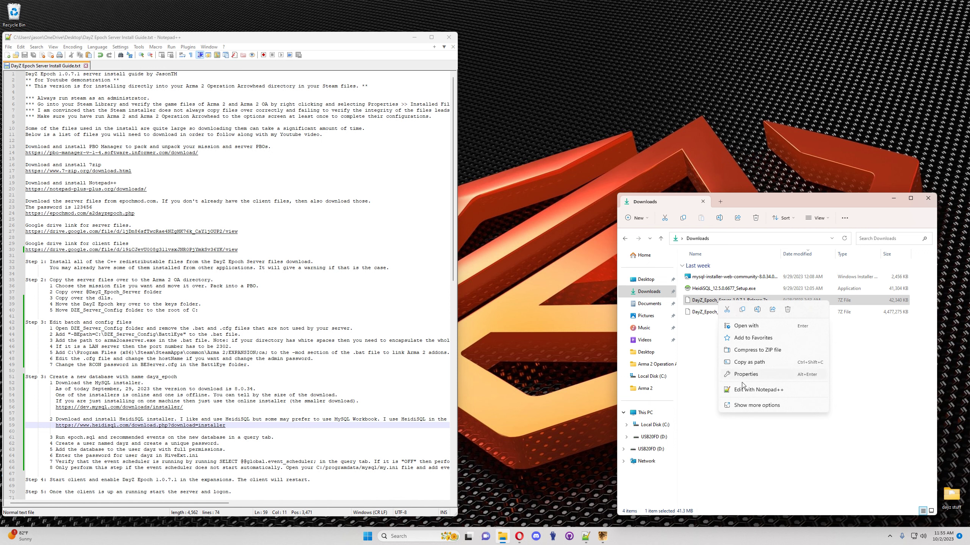
# Step: Extract the server archive into its own folder in Downloads, entering the archive password
pyautogui.click(754, 408)
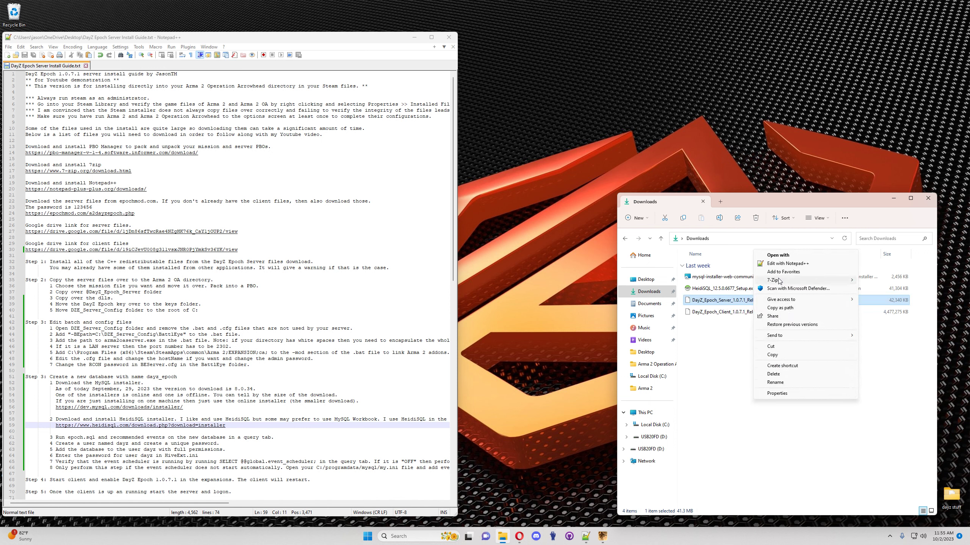
pyautogui.moveTo(774, 283)
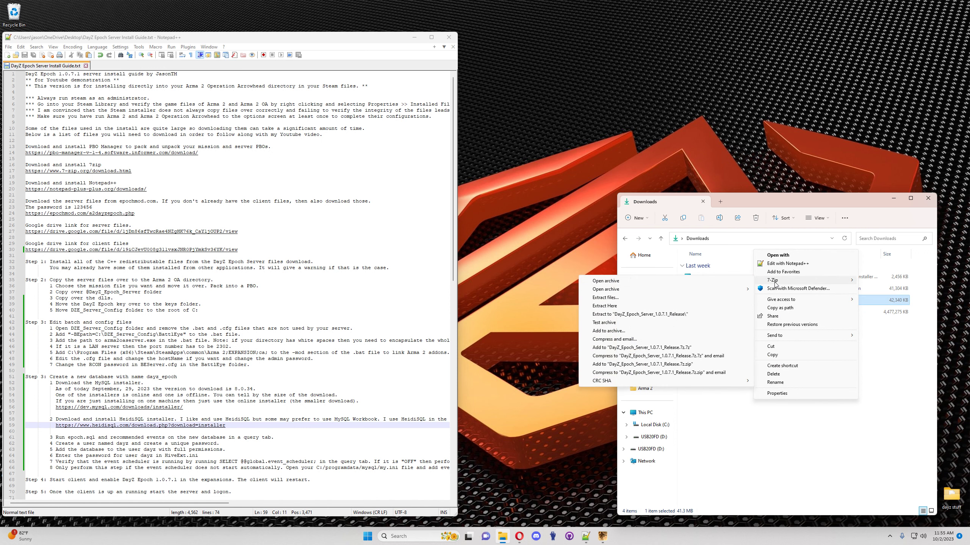
pyautogui.click(659, 316)
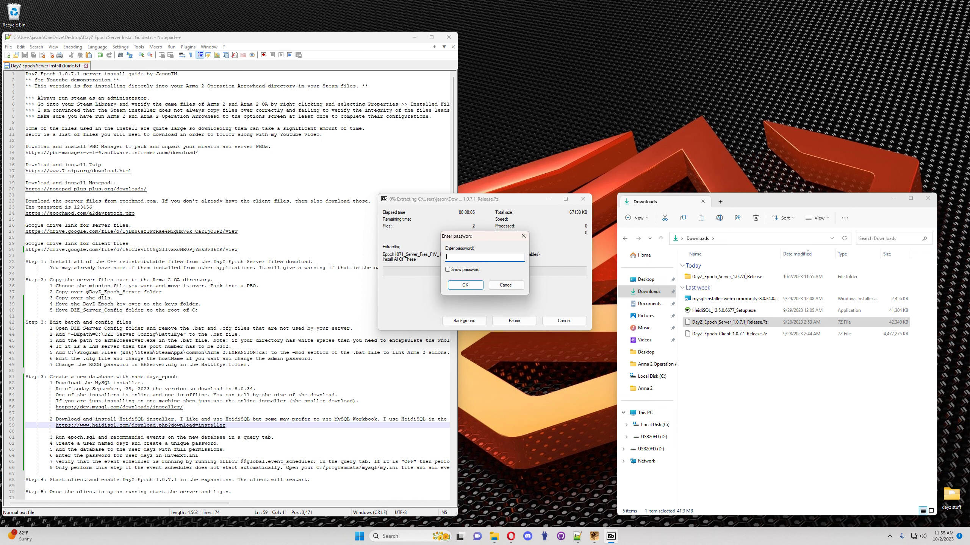
pyautogui.press('Return')
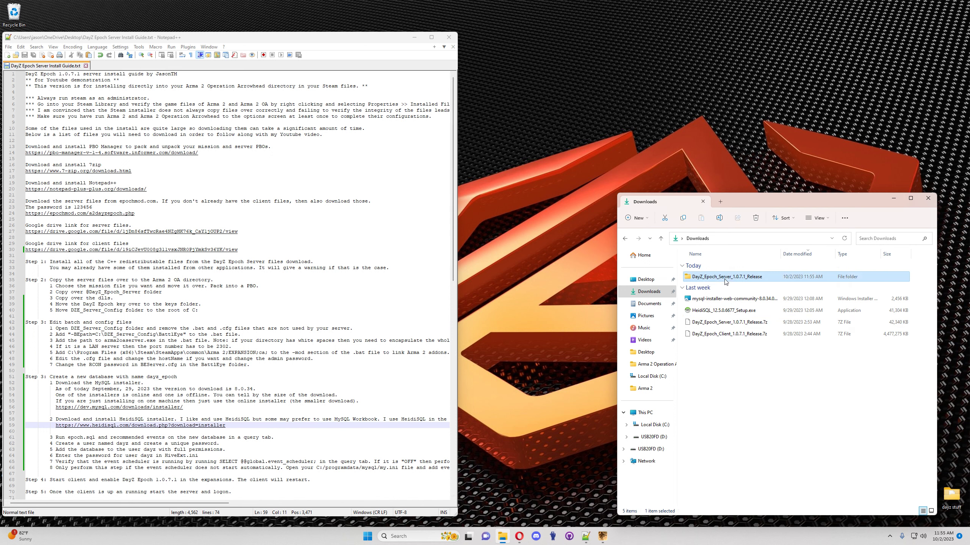
# Step: Browse the extracted release into Server Files > Visual Studio C++ Redistributables
pyautogui.doubleClick(711, 277)
pyautogui.doubleClick(711, 278)
pyautogui.doubleClick(711, 281)
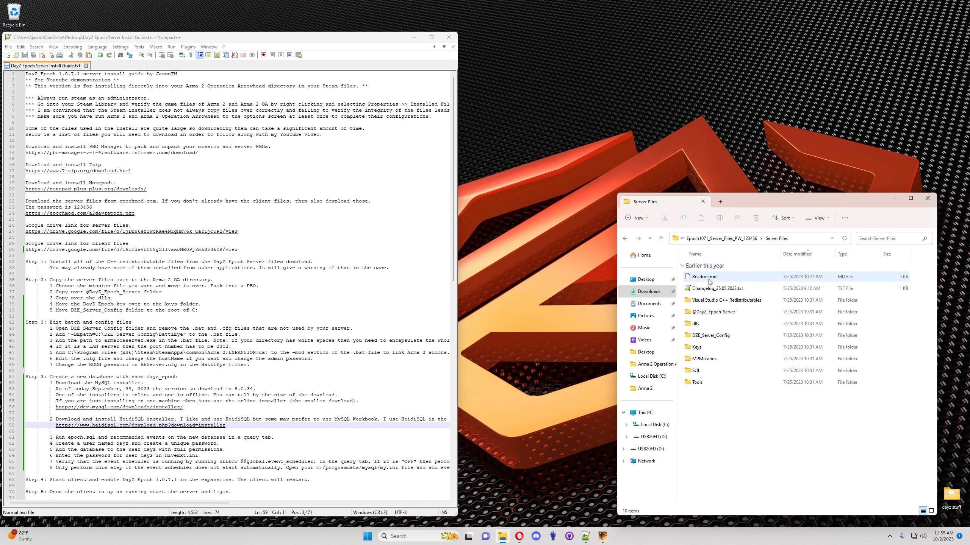
pyautogui.doubleClick(715, 301)
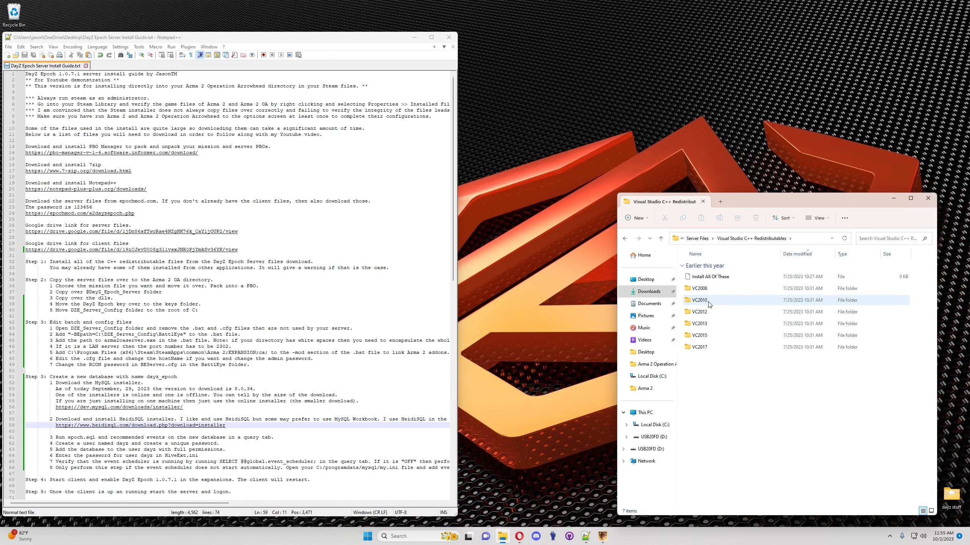
pyautogui.click(393, 537)
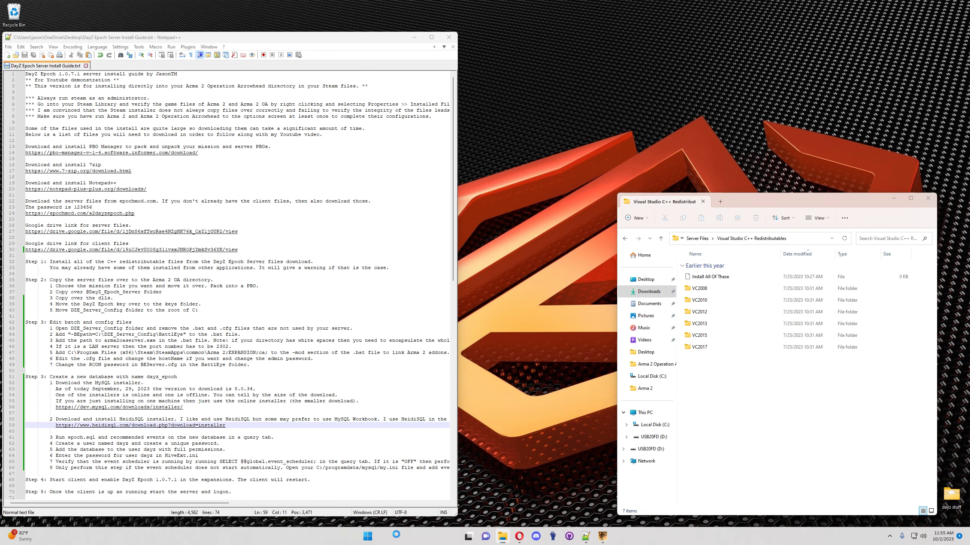
pyautogui.write('app')
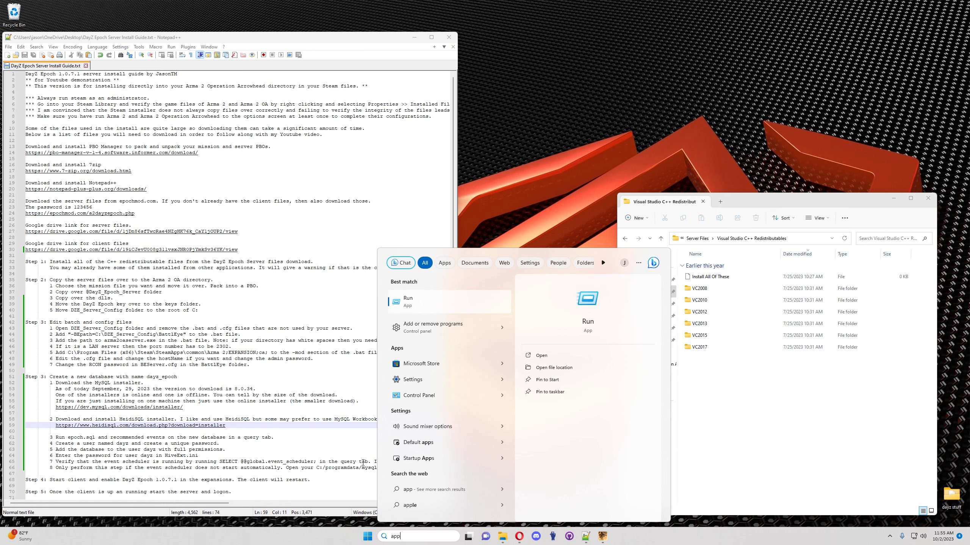
pyautogui.click(428, 327)
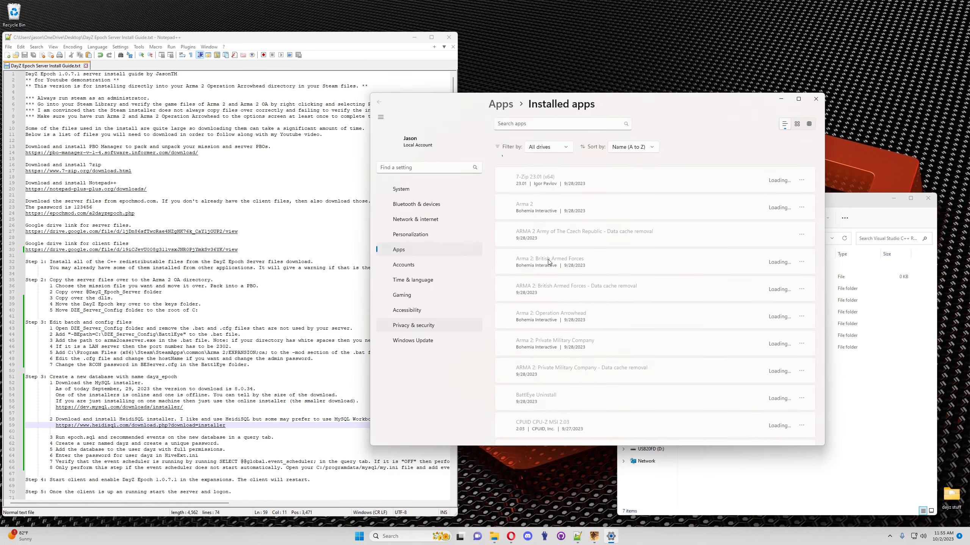
pyautogui.scroll(-3, 537, 318)
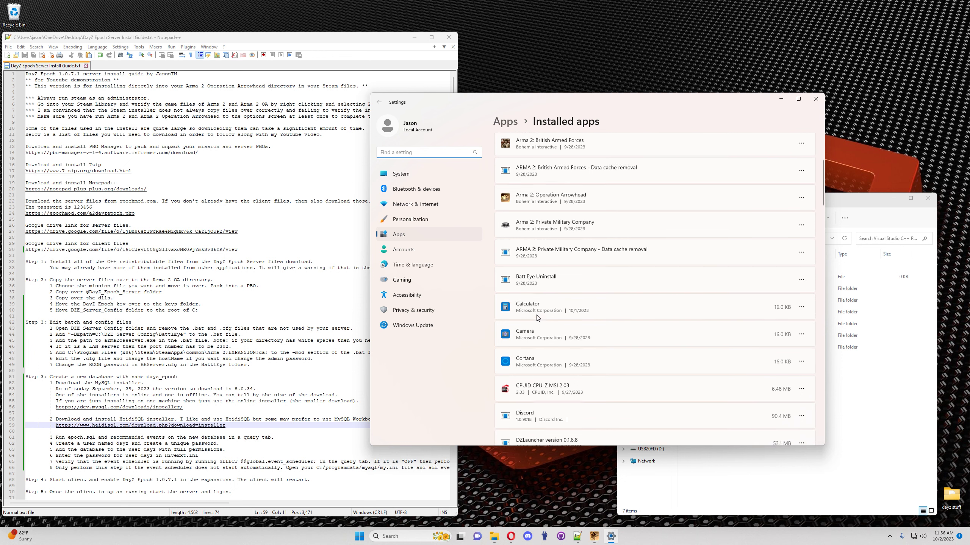
pyautogui.scroll(-2, 538, 329)
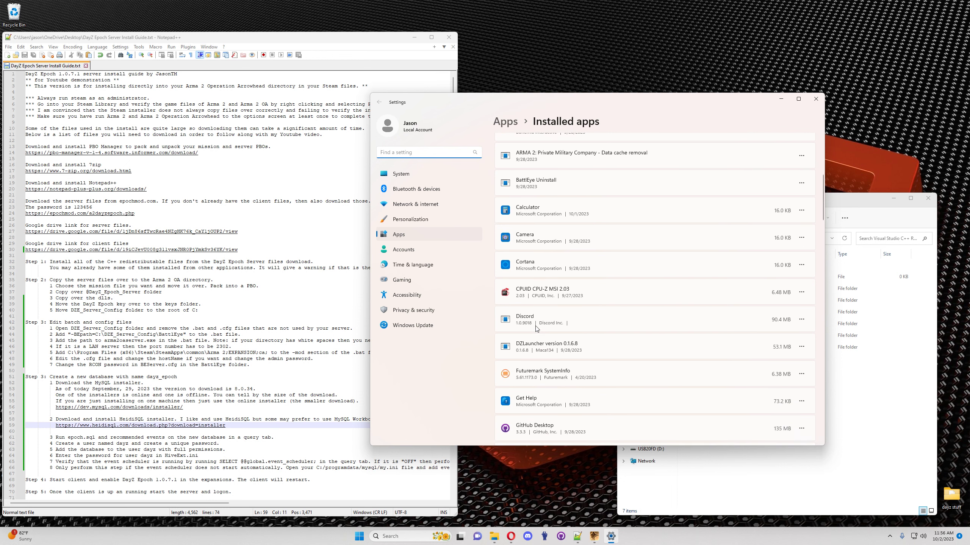
pyautogui.scroll(-10, 536, 329)
pyautogui.scroll(-3, 535, 329)
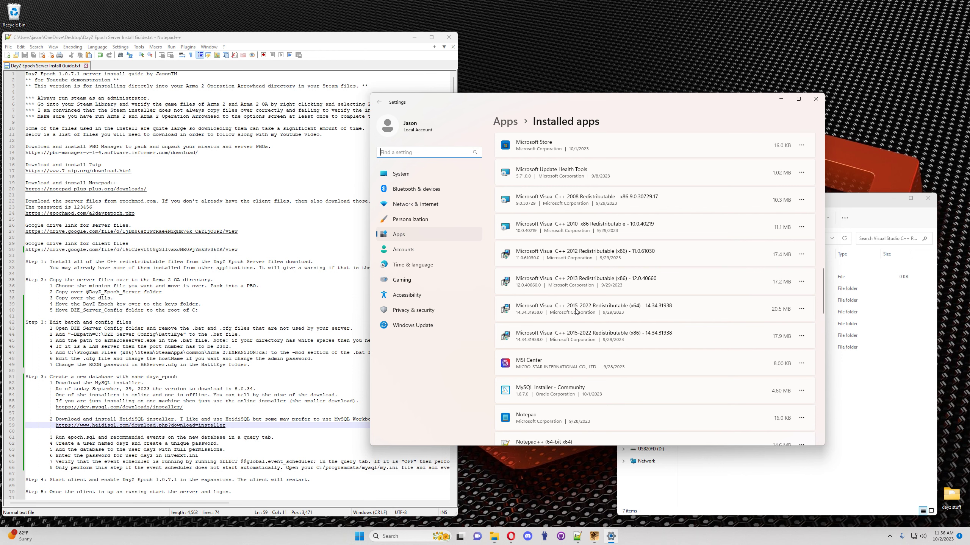
pyautogui.moveTo(660, 110); pyautogui.dragTo(479, 105)
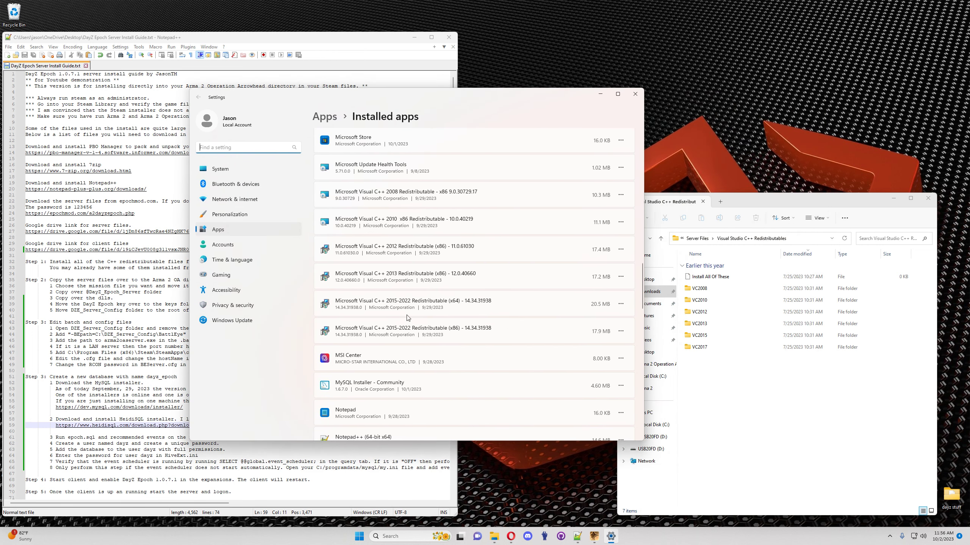
pyautogui.click(687, 335)
pyautogui.doubleClick(702, 336)
pyautogui.doubleClick(704, 277)
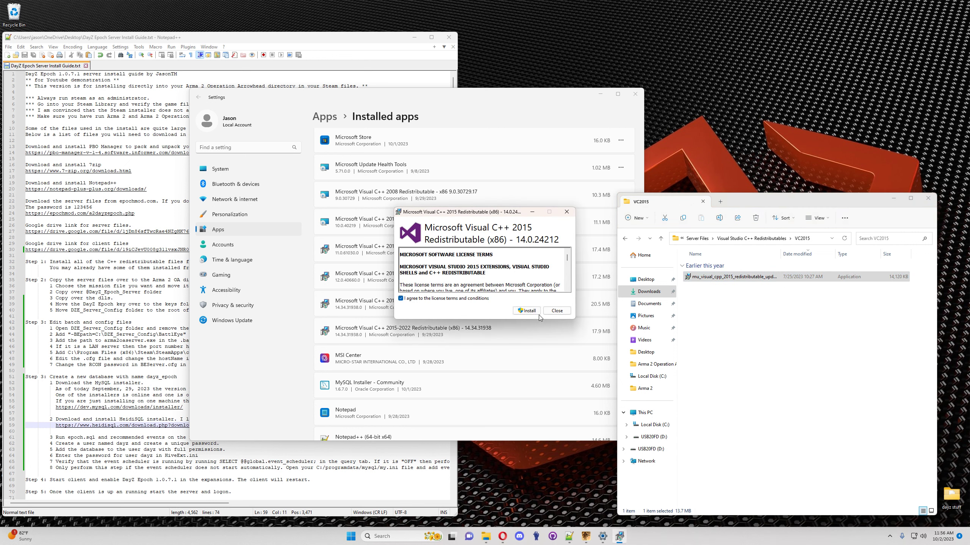
pyautogui.click(538, 314)
pyautogui.click(556, 310)
pyautogui.click(625, 239)
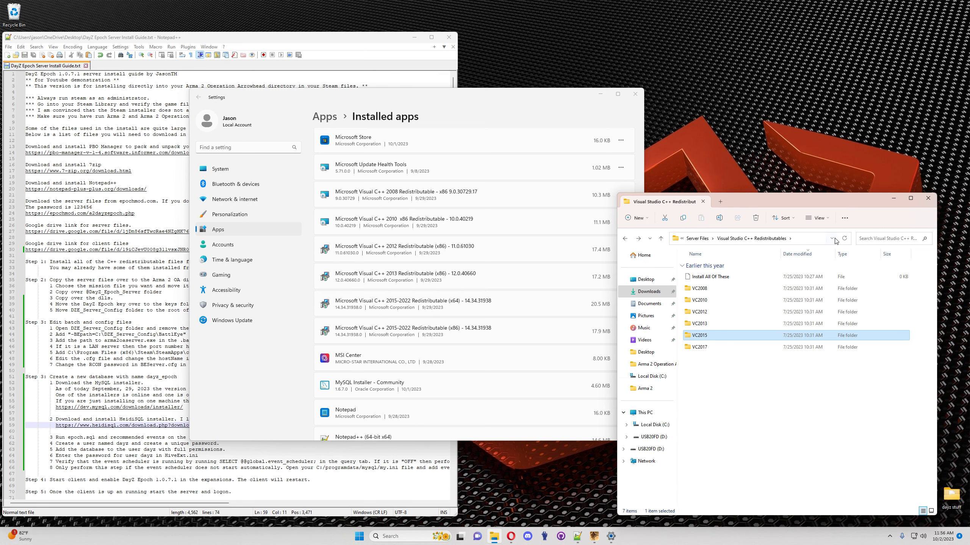
pyautogui.click(635, 93)
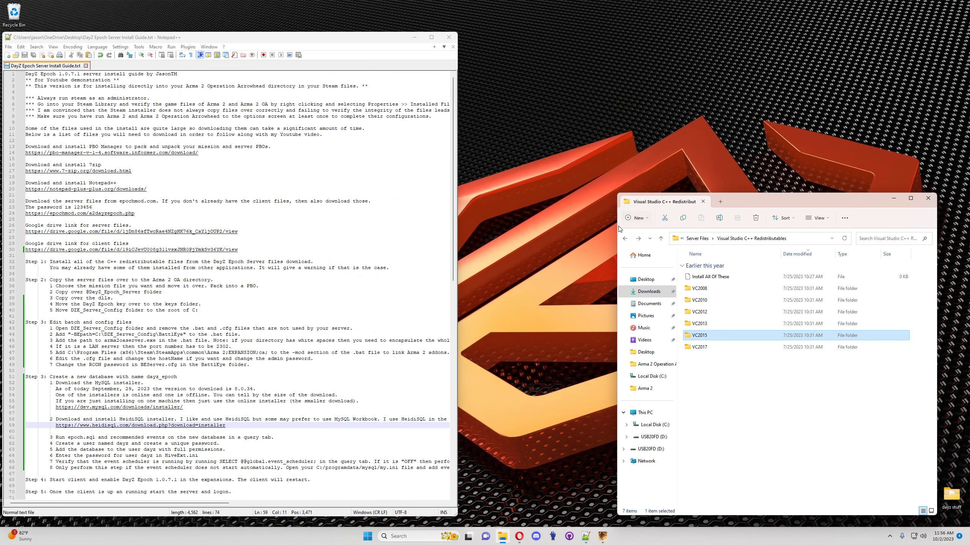
# Step: Browse to C:\Program Files (x86)\Steam\steamapps\common in File Explorer
pyautogui.click(625, 239)
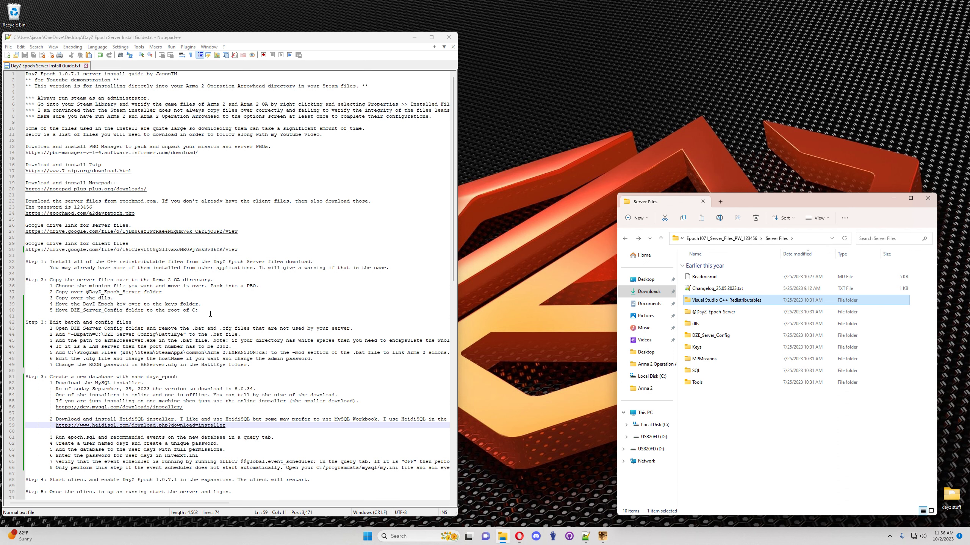
pyautogui.moveTo(756, 201); pyautogui.dragTo(545, 182)
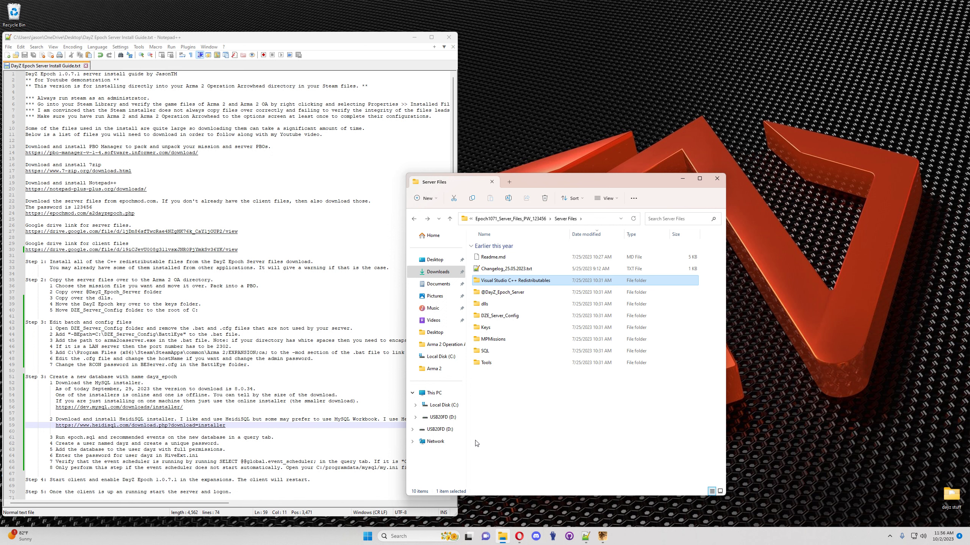
pyautogui.click(447, 409)
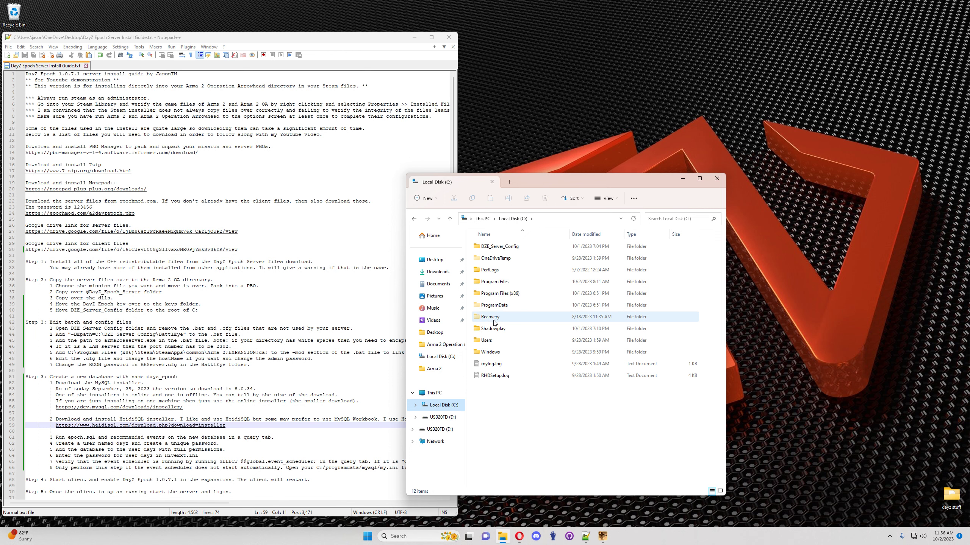
pyautogui.doubleClick(505, 298)
pyautogui.doubleClick(497, 410)
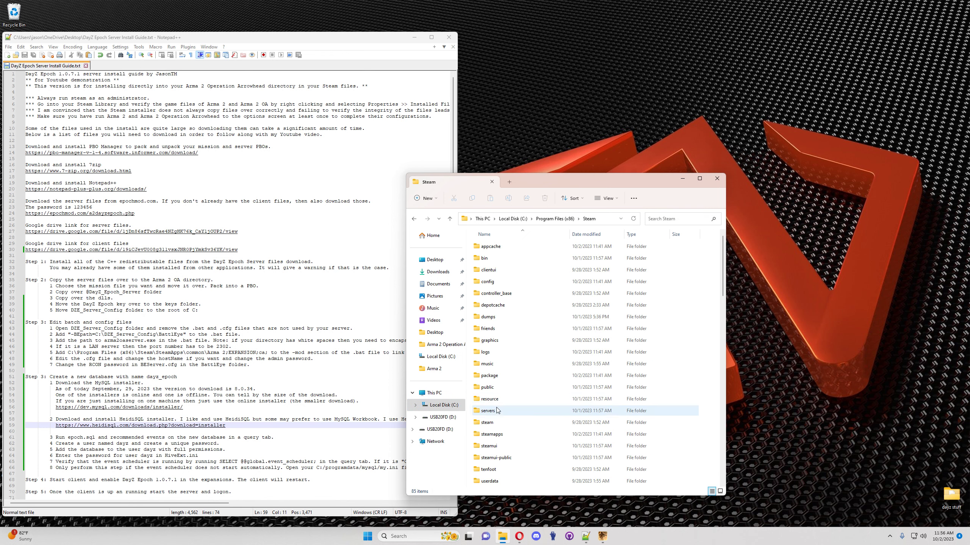
pyautogui.doubleClick(492, 435)
pyautogui.click(497, 249)
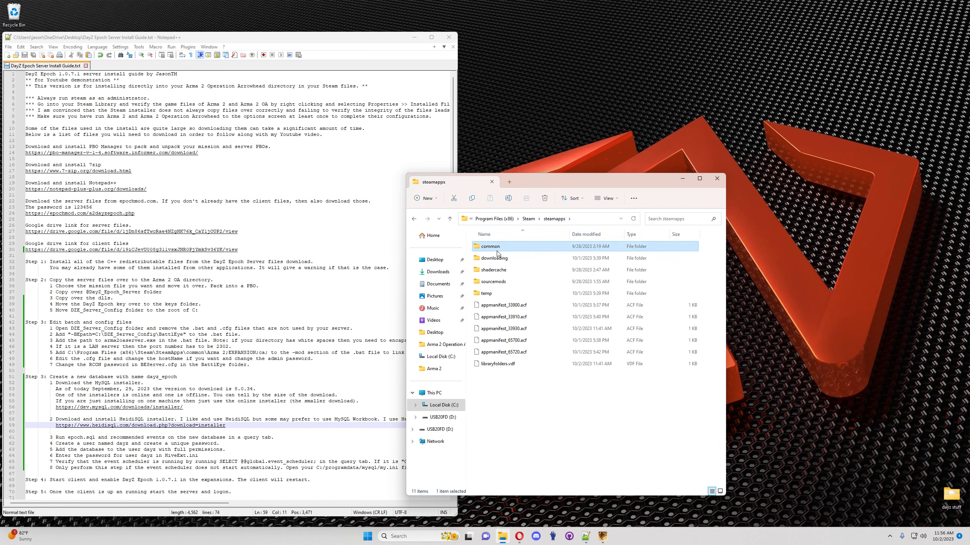
pyautogui.doubleClick(497, 252)
# Step: Create a desktop shortcut to Arma 2 Operation Arrowhead and open that game folder
pyautogui.moveTo(497, 261); pyautogui.dragTo(762, 497)
pyautogui.click(795, 480)
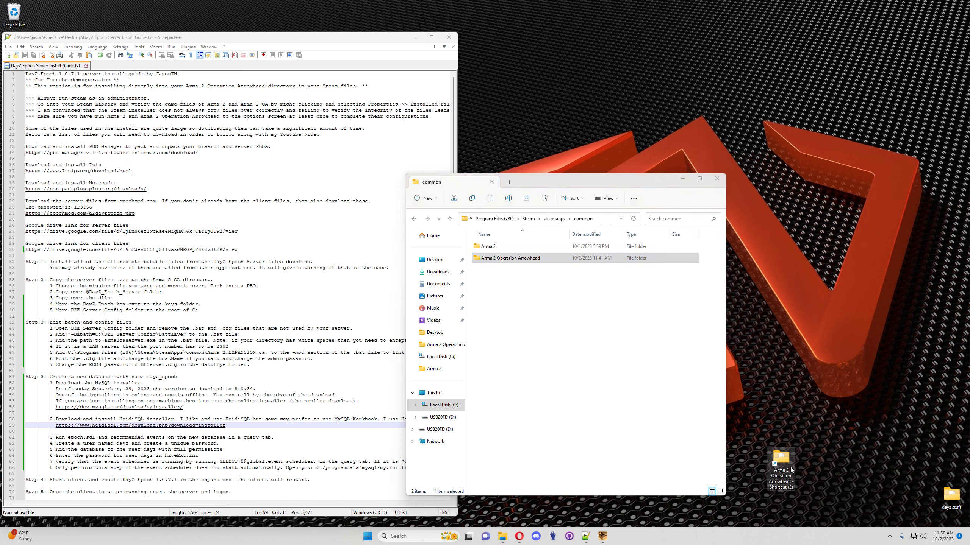
pyautogui.moveTo(827, 473); pyautogui.dragTo(947, 450)
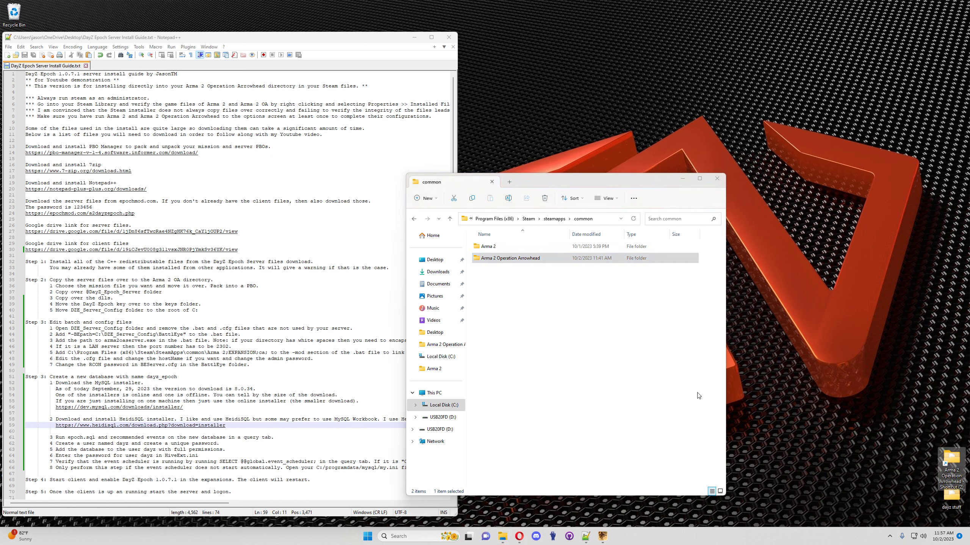
pyautogui.doubleClick(498, 259)
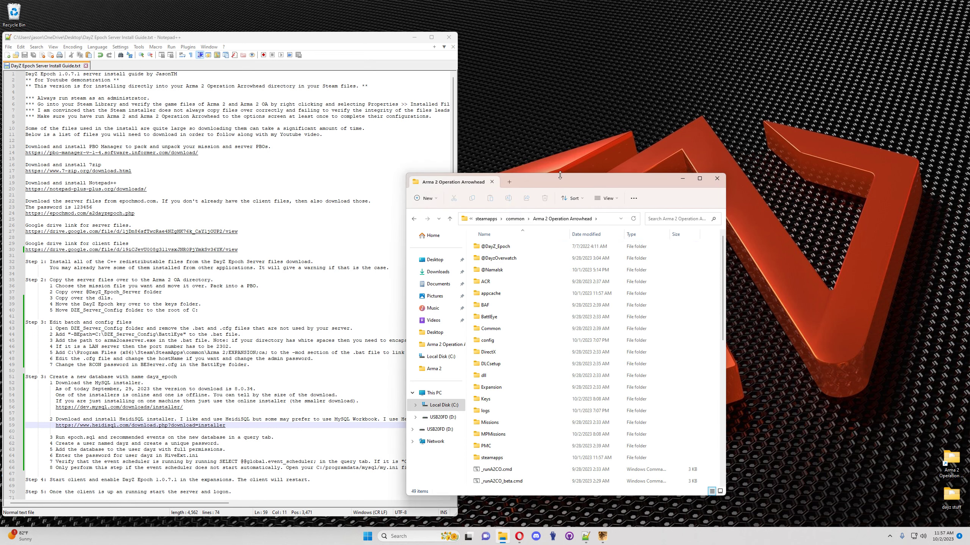
pyautogui.moveTo(560, 185); pyautogui.dragTo(750, 19)
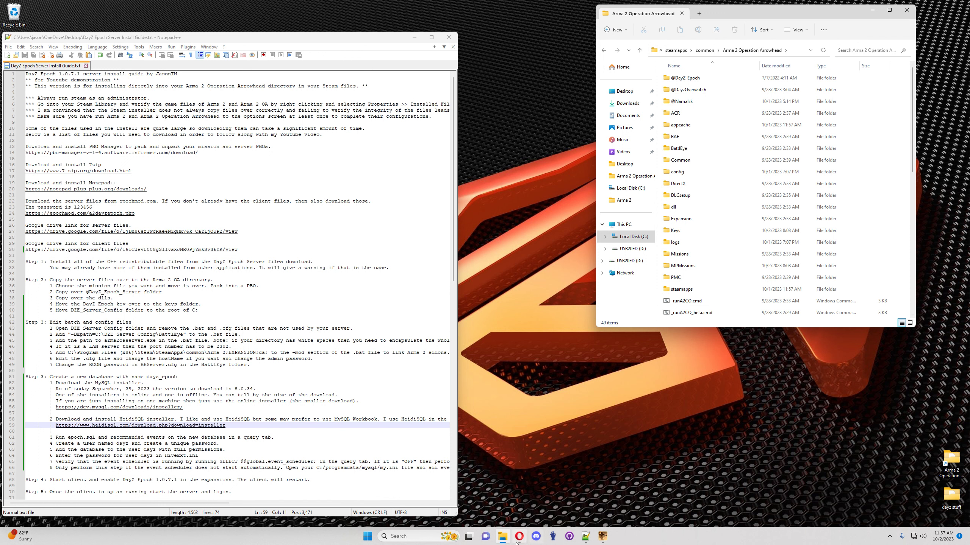
pyautogui.moveTo(502, 540)
pyautogui.rightClick(368, 536)
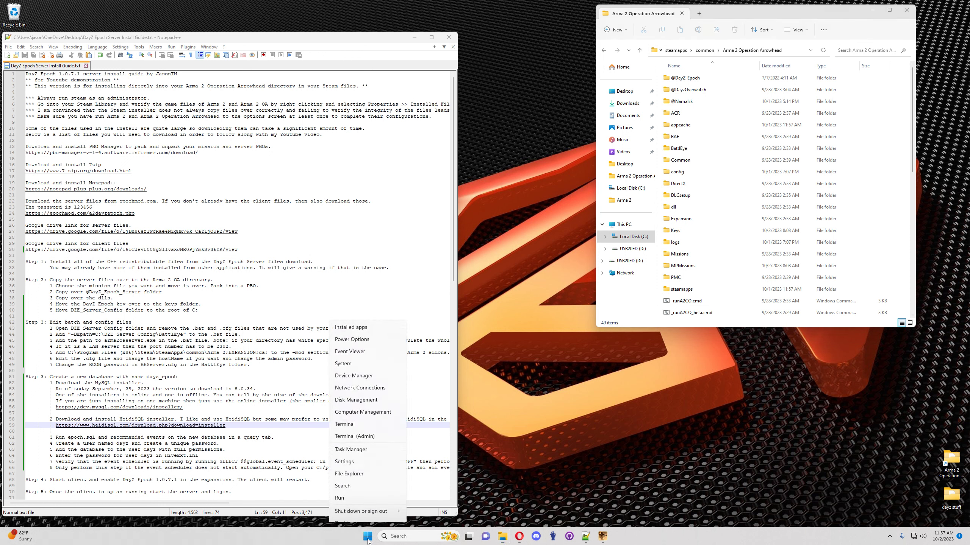
pyautogui.click(359, 467)
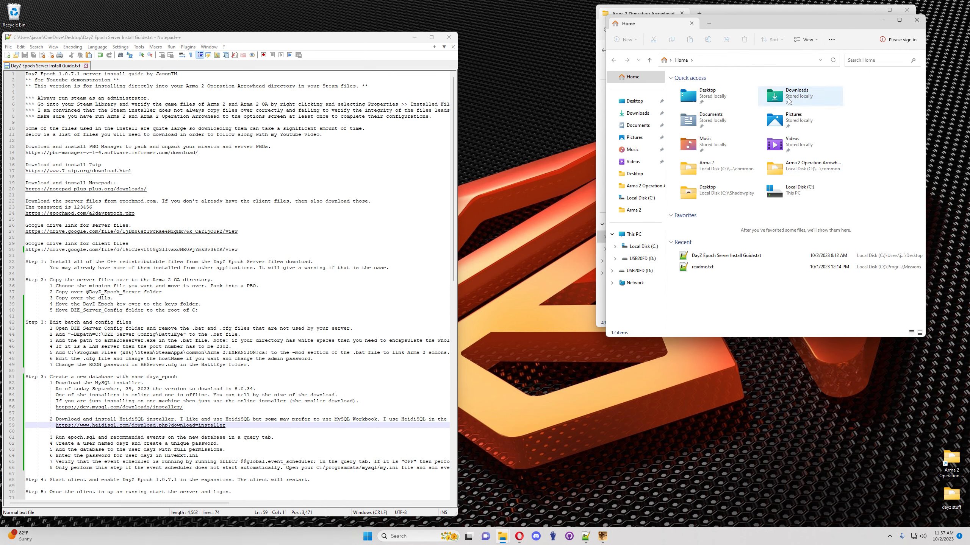
pyautogui.moveTo(754, 23); pyautogui.dragTo(433, 71)
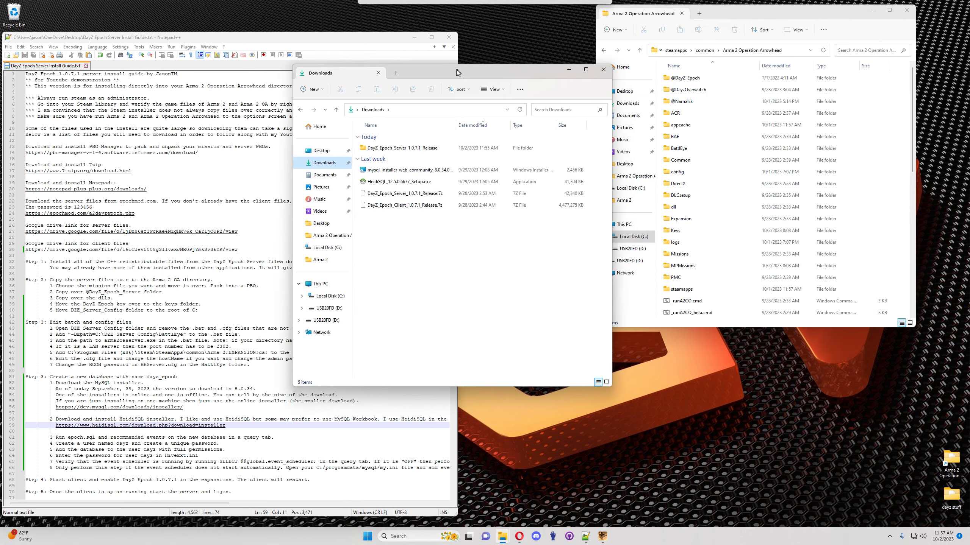
pyautogui.click(403, 150)
pyautogui.doubleClick(403, 150)
pyautogui.doubleClick(394, 150)
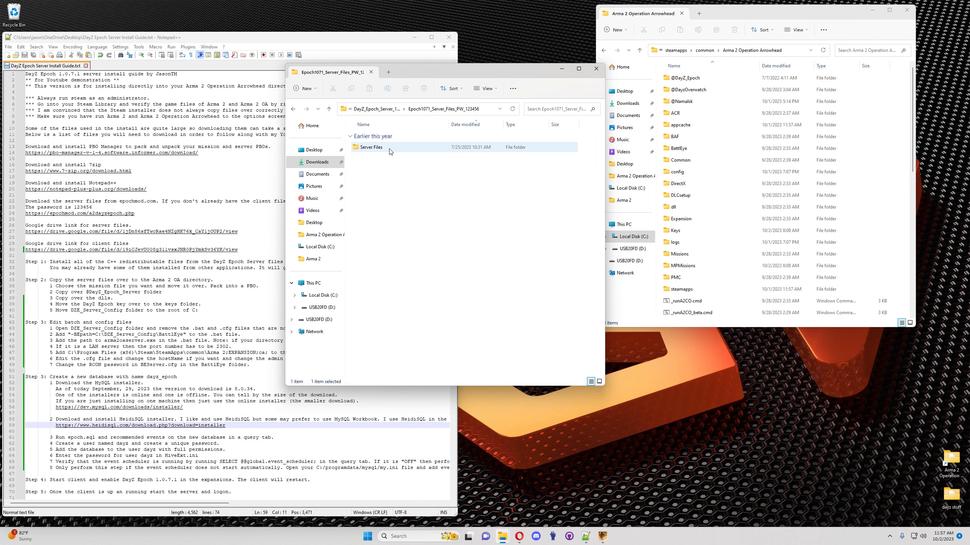
pyautogui.doubleClick(384, 150)
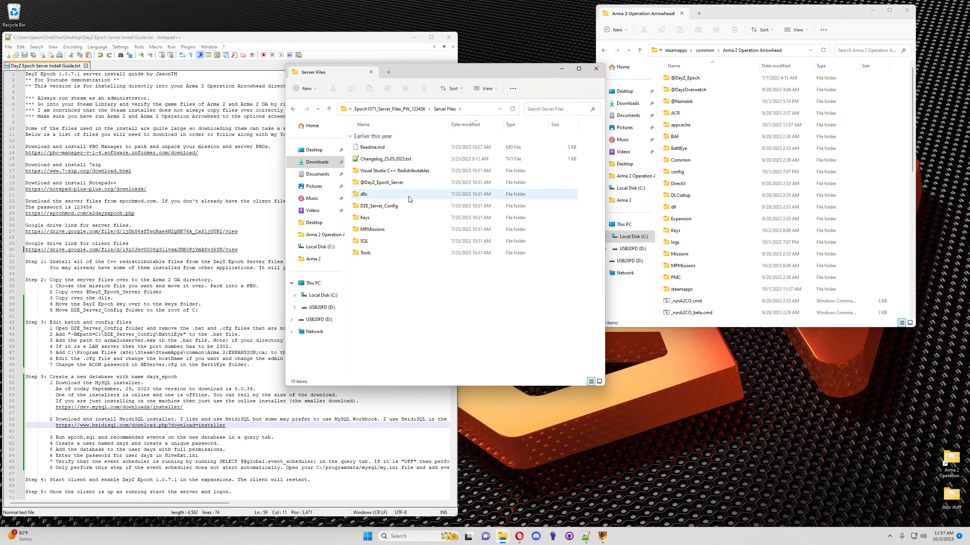
pyautogui.moveTo(392, 185); pyautogui.dragTo(676, 117)
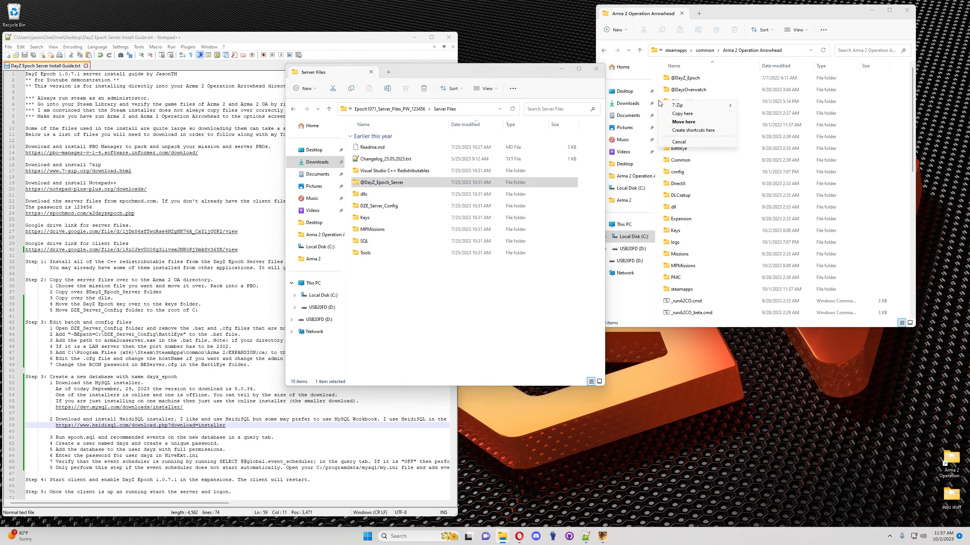
pyautogui.doubleClick(686, 91)
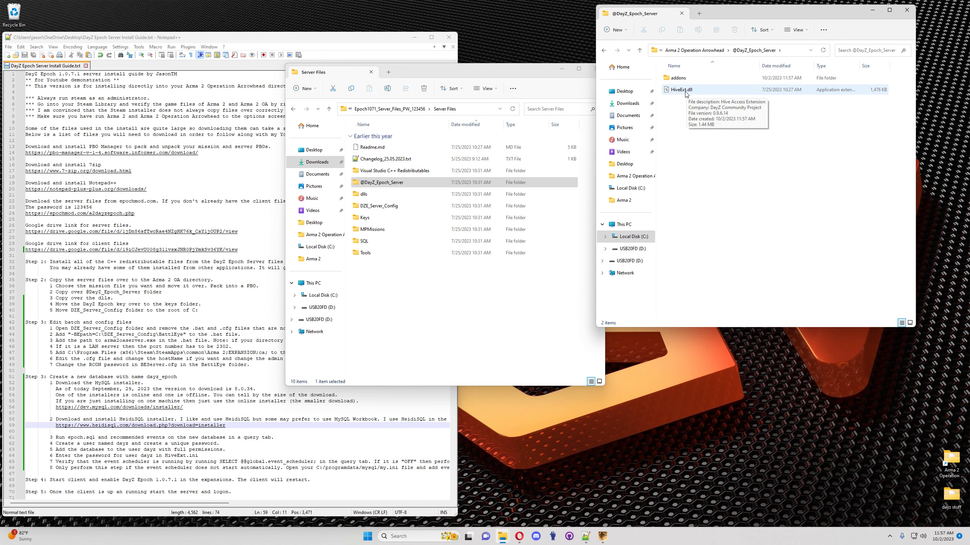
pyautogui.doubleClick(683, 78)
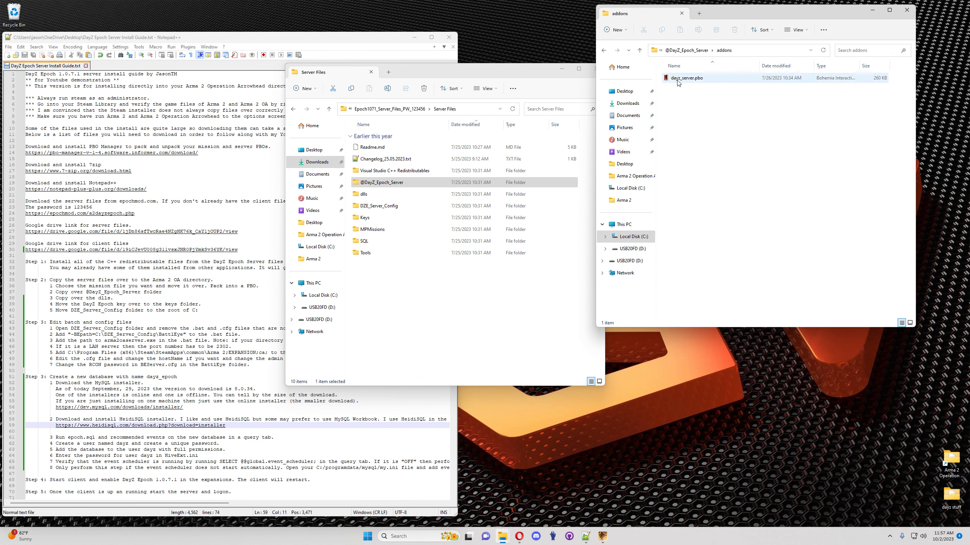
pyautogui.click(603, 51)
pyautogui.click(603, 51)
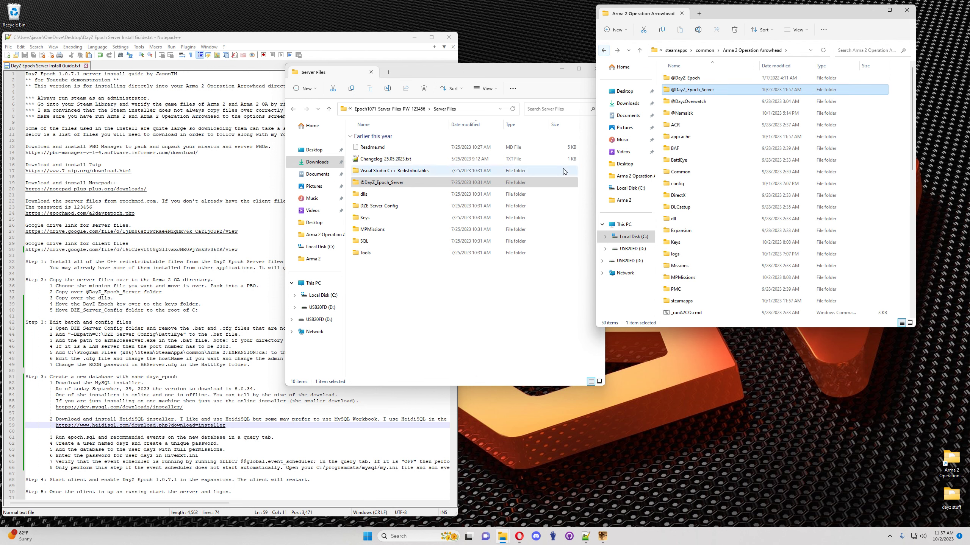
# Step: Delete HiveExt.dll from the server's dlls folder and open Old Binaries
pyautogui.click(376, 196)
pyautogui.doubleClick(376, 195)
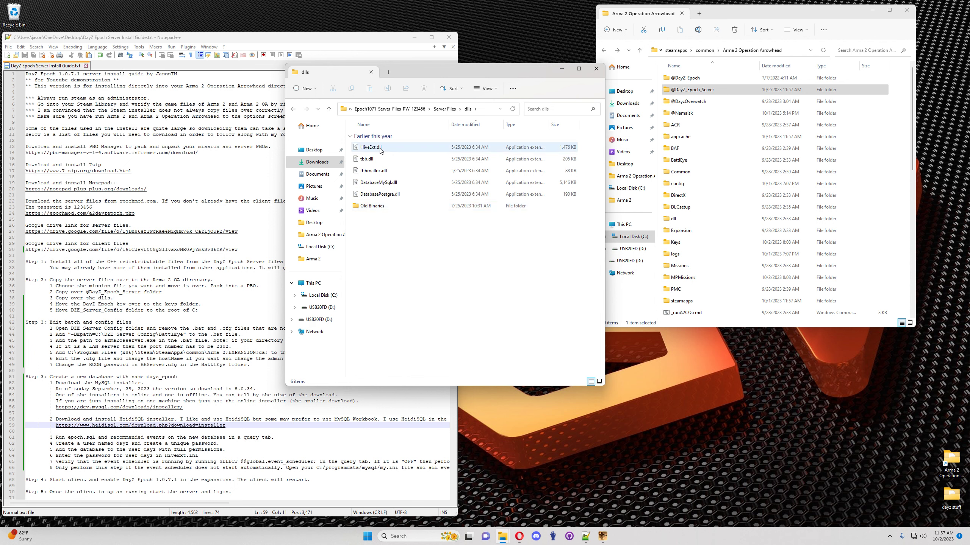
pyautogui.rightClick(373, 151)
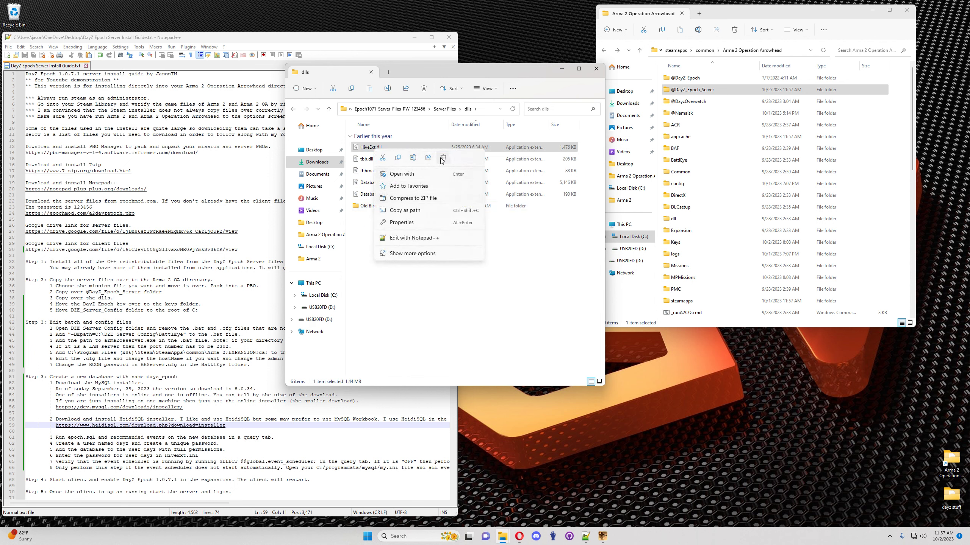
pyautogui.click(443, 157)
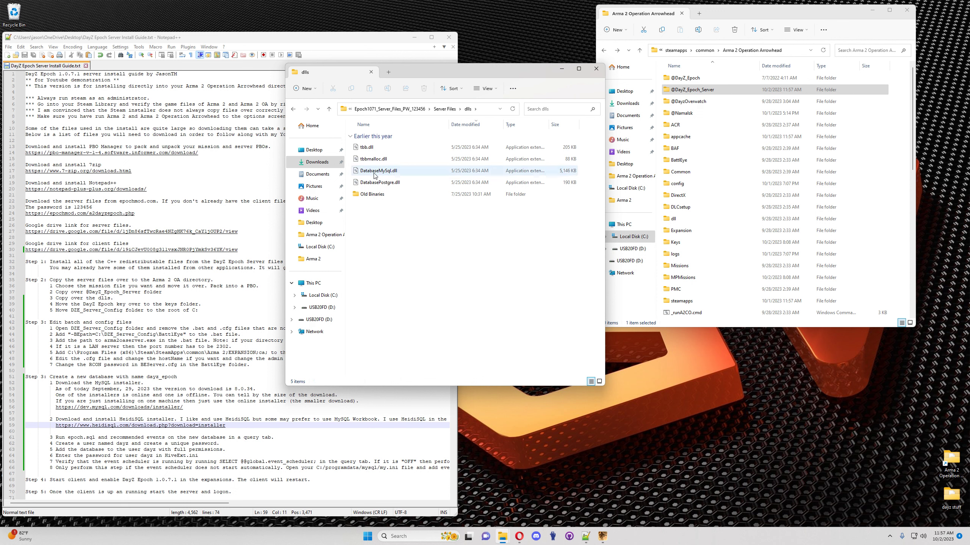
pyautogui.doubleClick(375, 194)
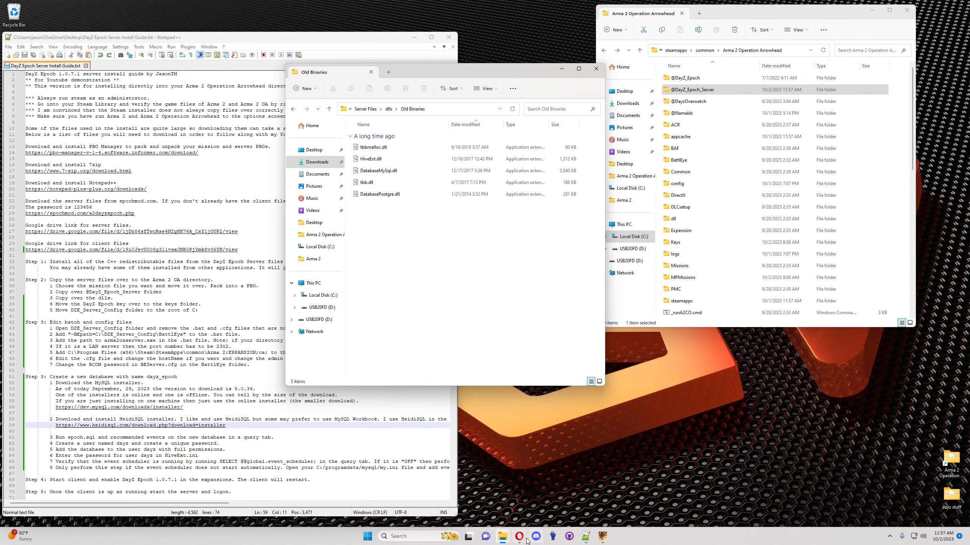
pyautogui.click(526, 539)
pyautogui.click(288, 9)
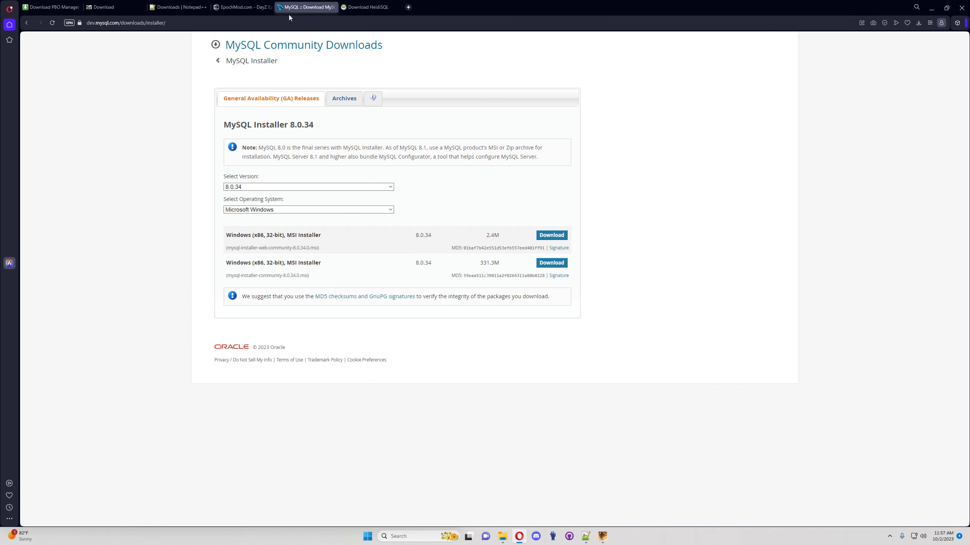
pyautogui.click(390, 187)
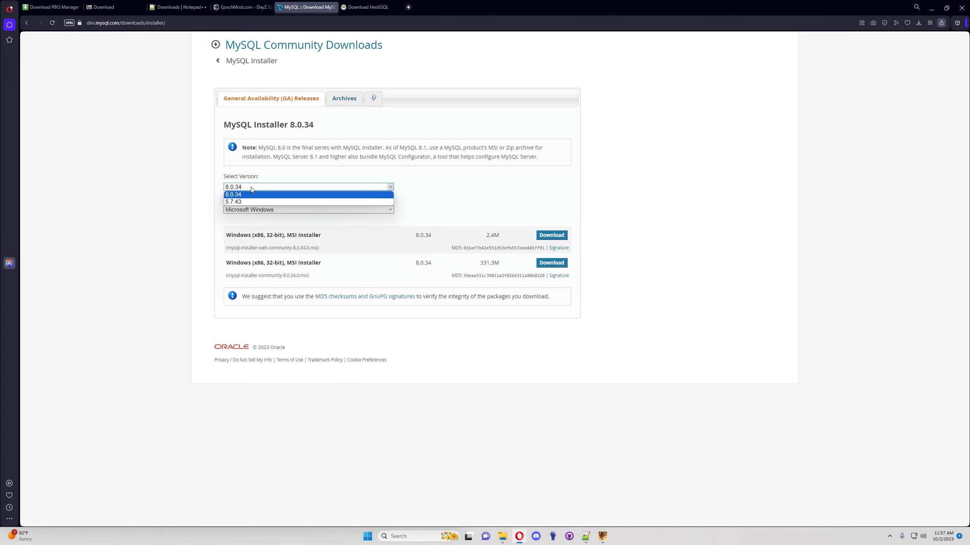
pyautogui.click(932, 10)
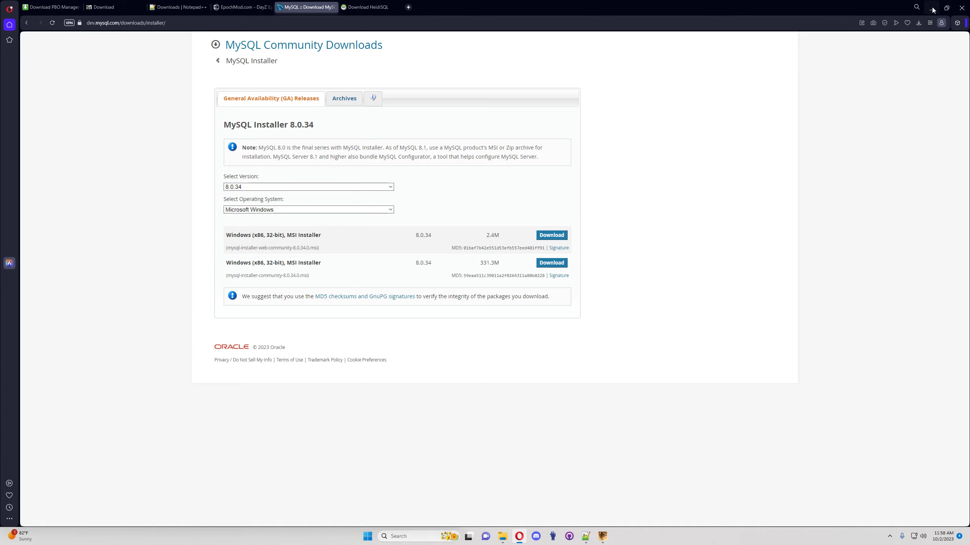
pyautogui.click(932, 10)
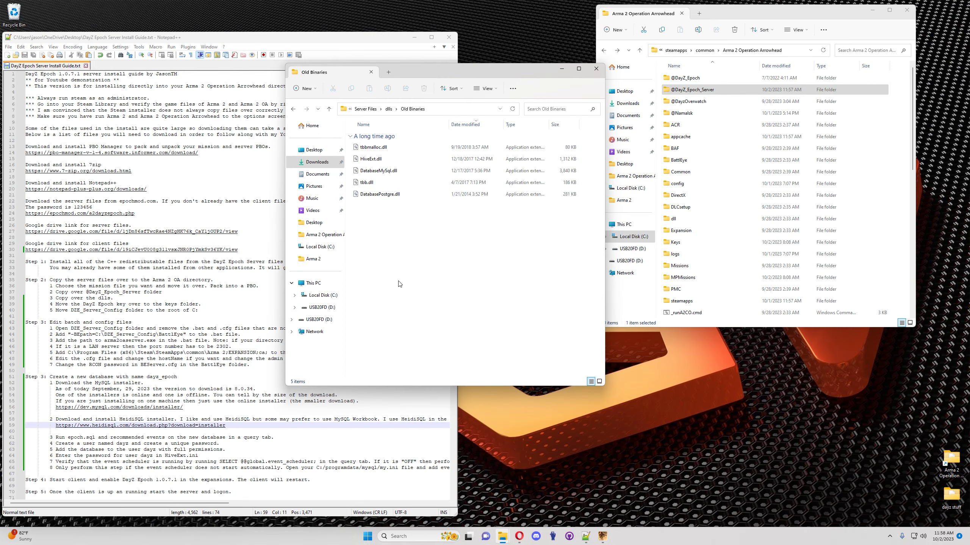
# Step: Copy the four server dlls, excluding Old Binaries, into Arma 2 Operation Arrowhead
pyautogui.click(293, 109)
pyautogui.hotkey('ctrl', 'a')
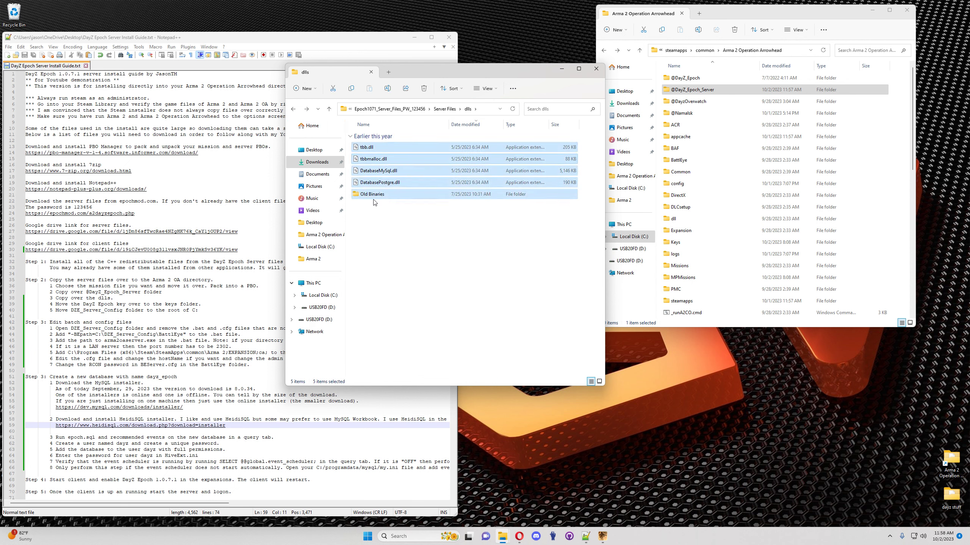
pyautogui.keyDown('ctrl'); pyautogui.click(378, 194); pyautogui.keyUp('ctrl')
pyautogui.moveTo(383, 171); pyautogui.dragTo(682, 264)
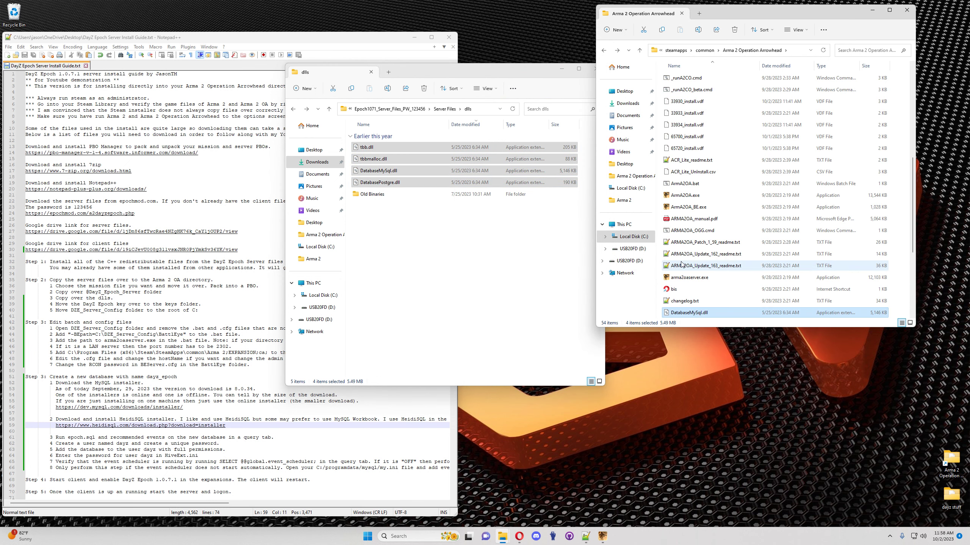
# Step: Copy DayZEpoch1071.bikey from the server Keys folder into the game's Keys folder
pyautogui.click(294, 109)
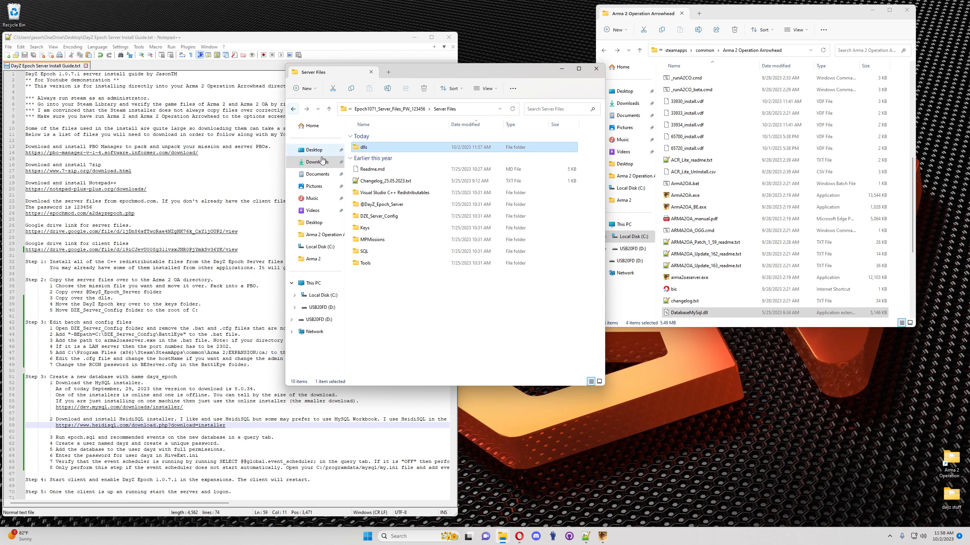
pyautogui.doubleClick(365, 228)
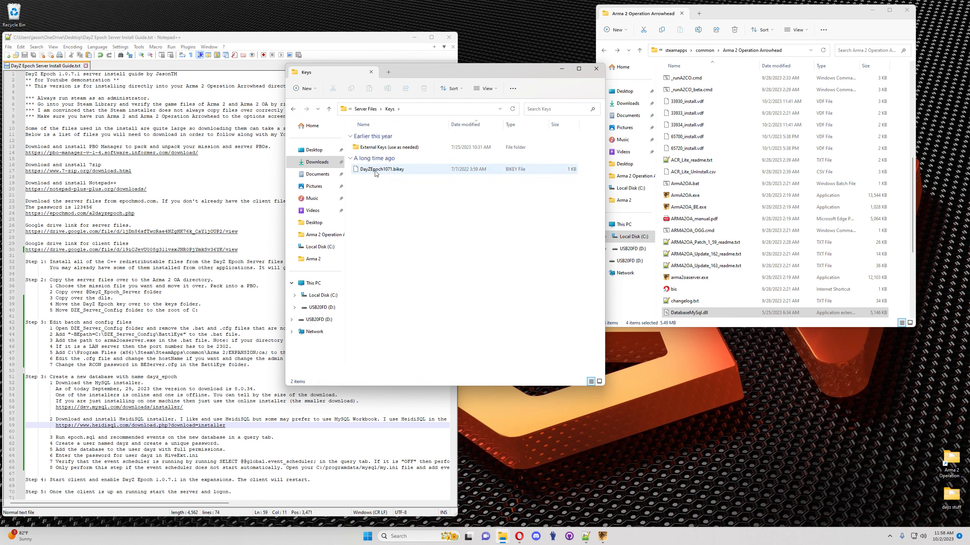
pyautogui.scroll(7, 696, 171)
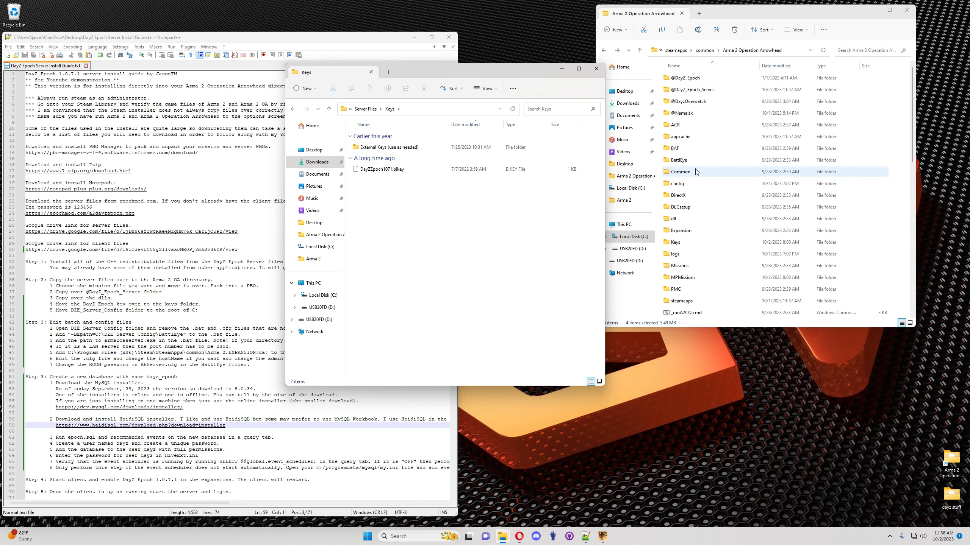
pyautogui.doubleClick(675, 242)
pyautogui.moveTo(397, 170); pyautogui.dragTo(740, 163)
pyautogui.click(294, 109)
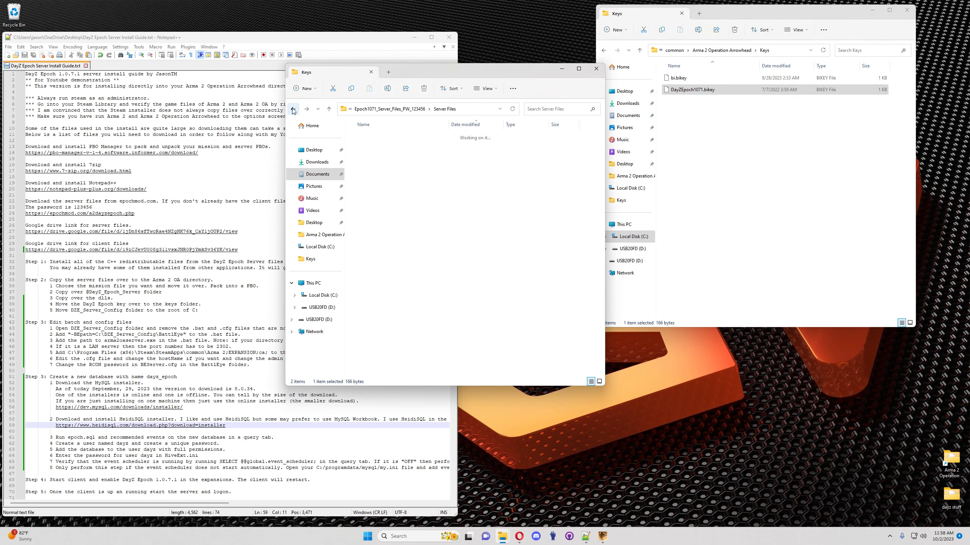
# Step: Copy the DayZ_Epoch_11.Chernarus mission folder into the game's empty MPMissions folder
pyautogui.doubleClick(370, 244)
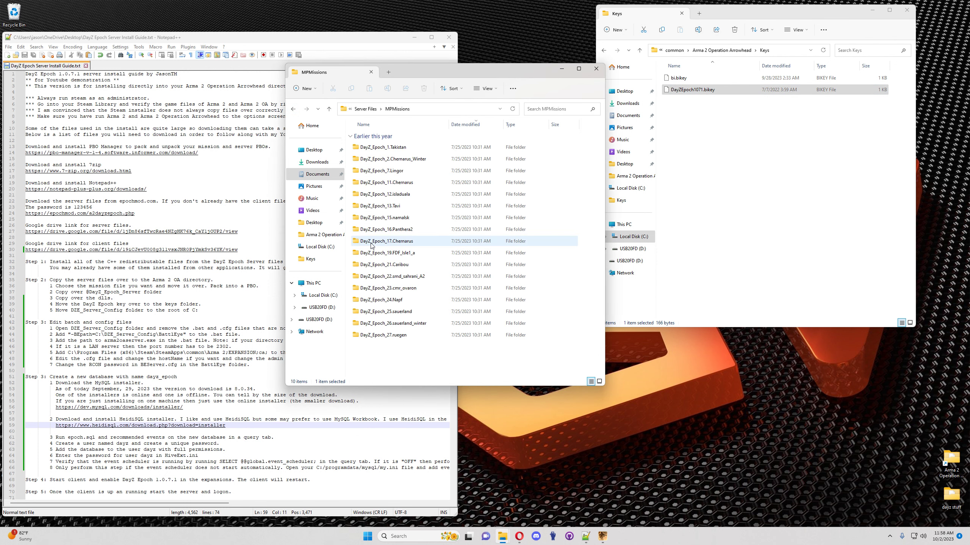
pyautogui.click(607, 61)
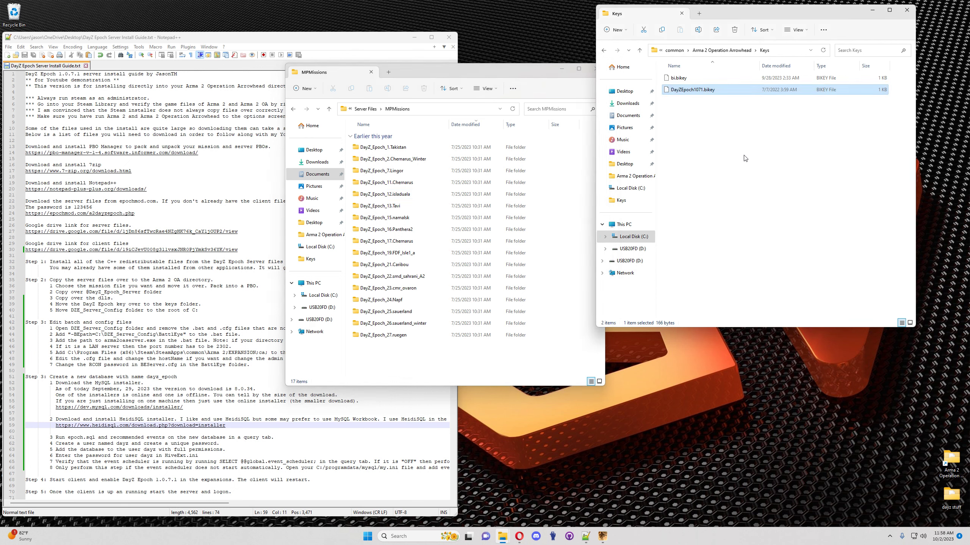
pyautogui.click(602, 52)
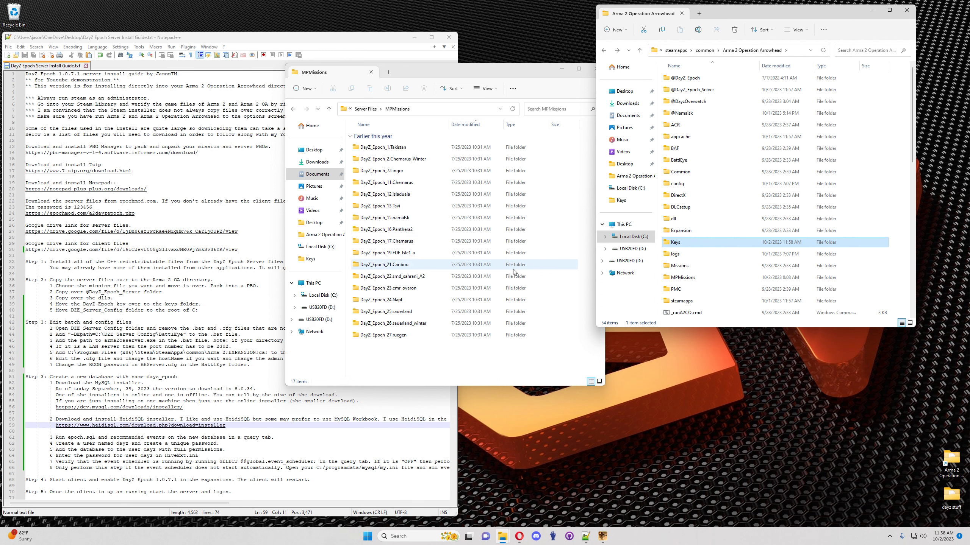
pyautogui.doubleClick(683, 278)
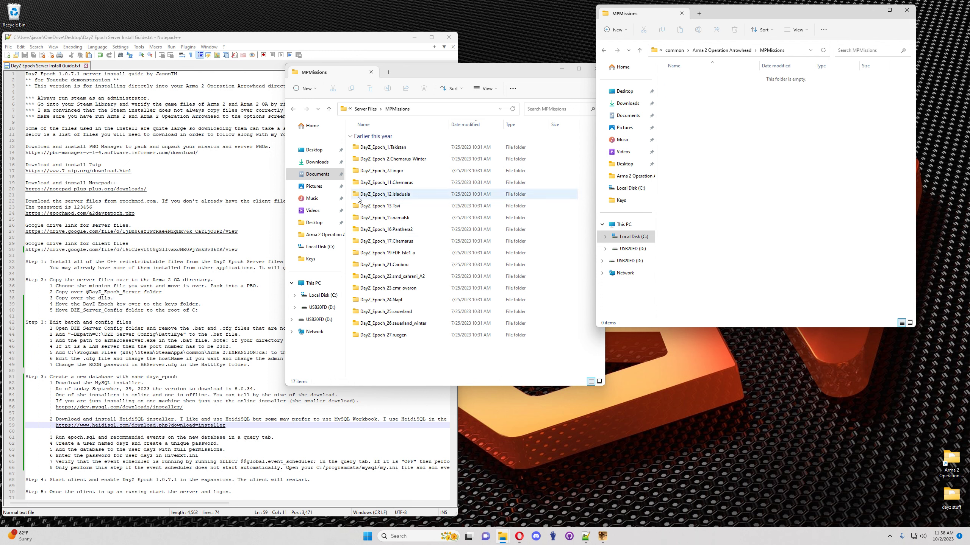
pyautogui.click(410, 191)
pyautogui.moveTo(402, 186); pyautogui.dragTo(740, 125)
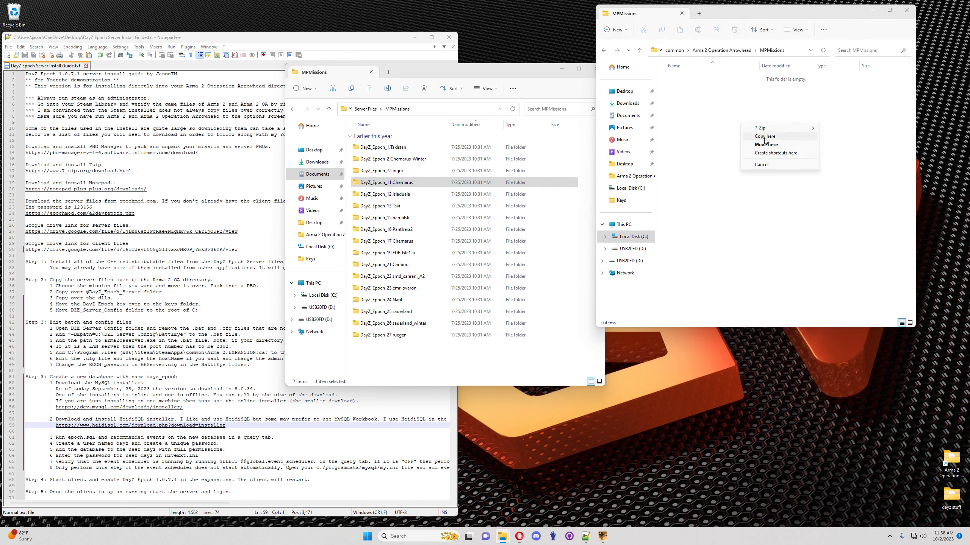
pyautogui.click(760, 137)
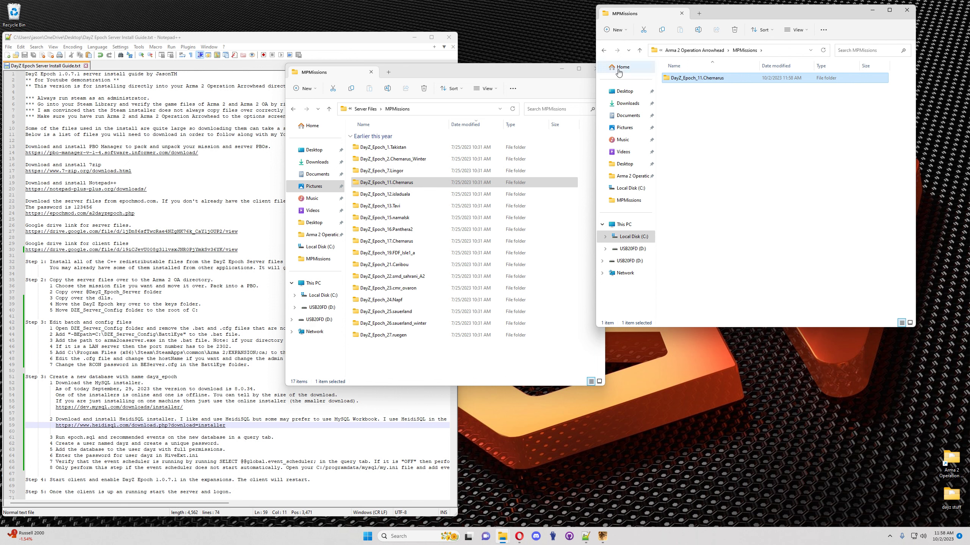
# Step: Pack DayZ_Epoch_11.Chernarus into a pbo with PBO Manager and delete the unpacked folder
pyautogui.rightClick(695, 76)
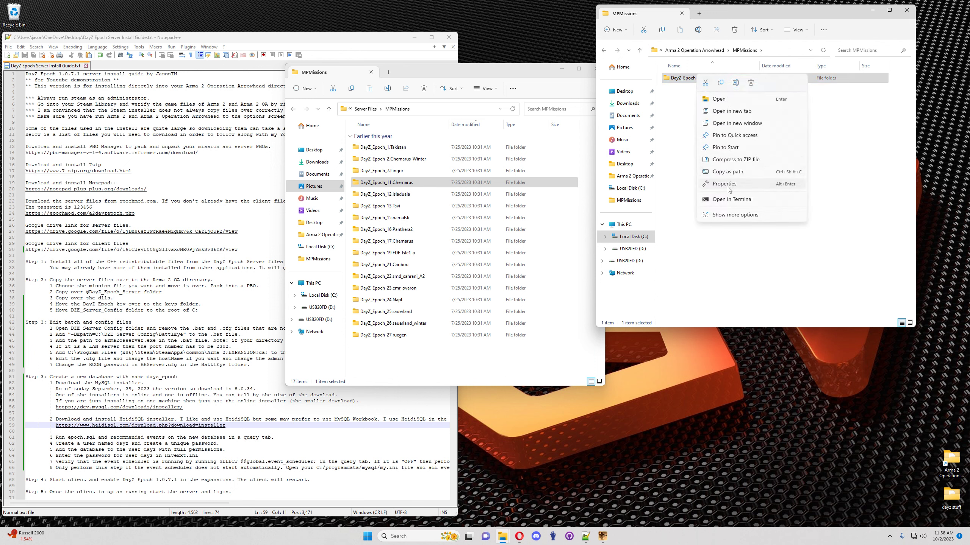
pyautogui.click(733, 214)
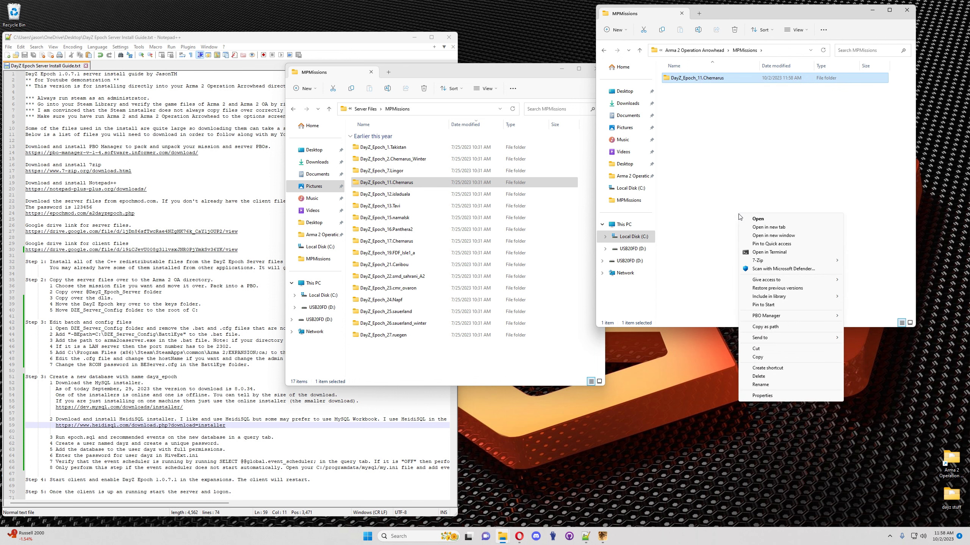
pyautogui.moveTo(802, 316)
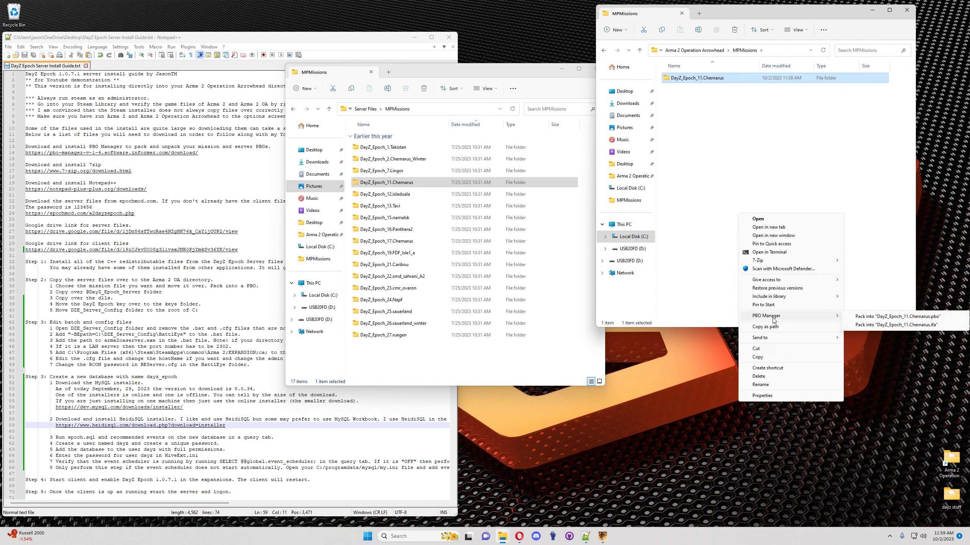
pyautogui.click(864, 317)
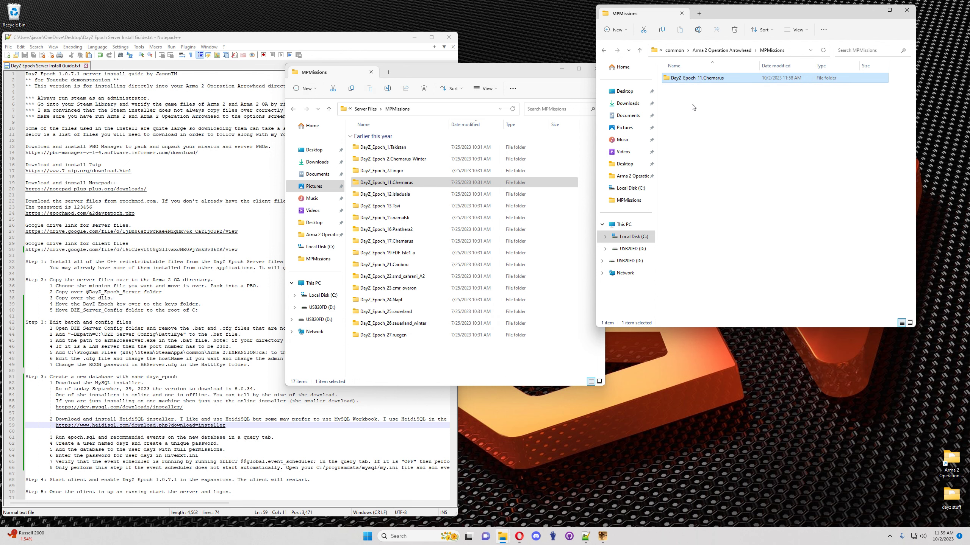
pyautogui.rightClick(698, 81)
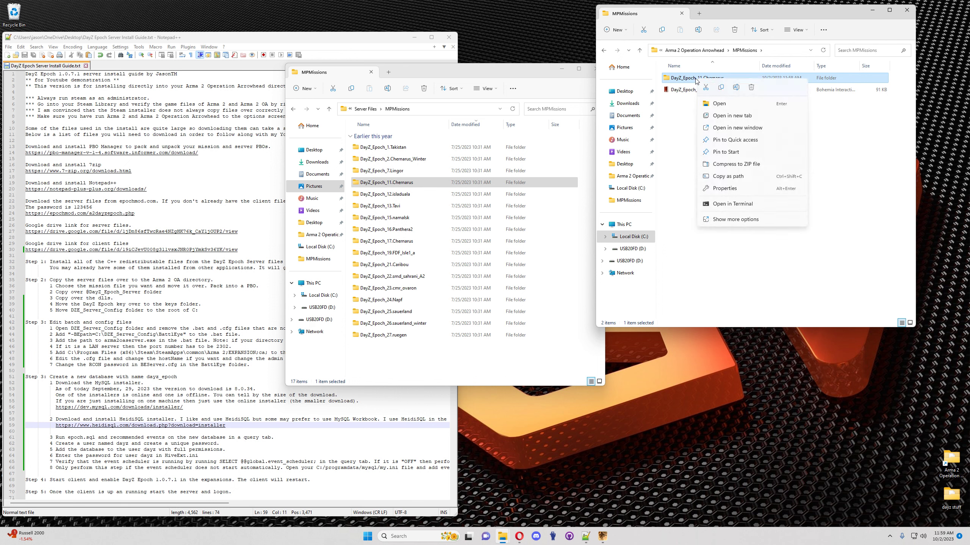
pyautogui.click(750, 87)
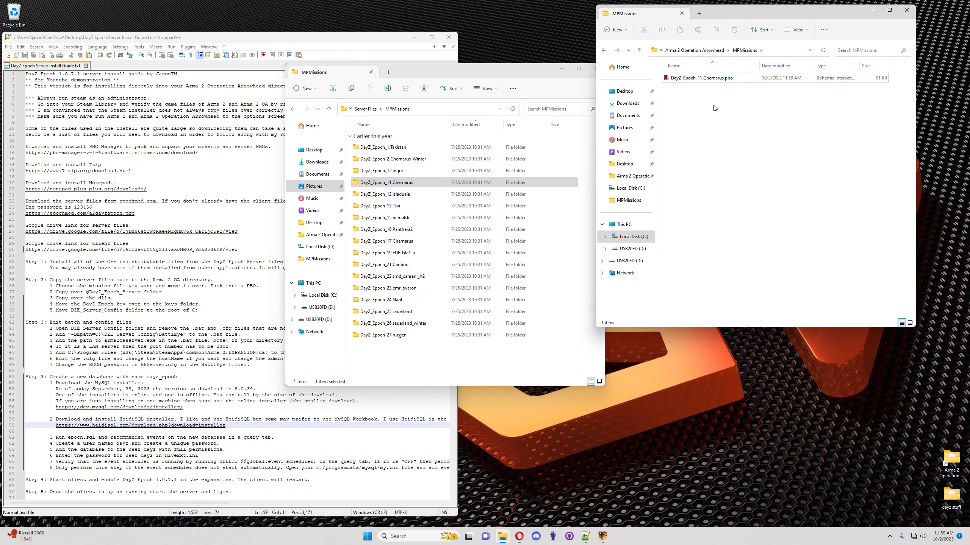
pyautogui.click(292, 109)
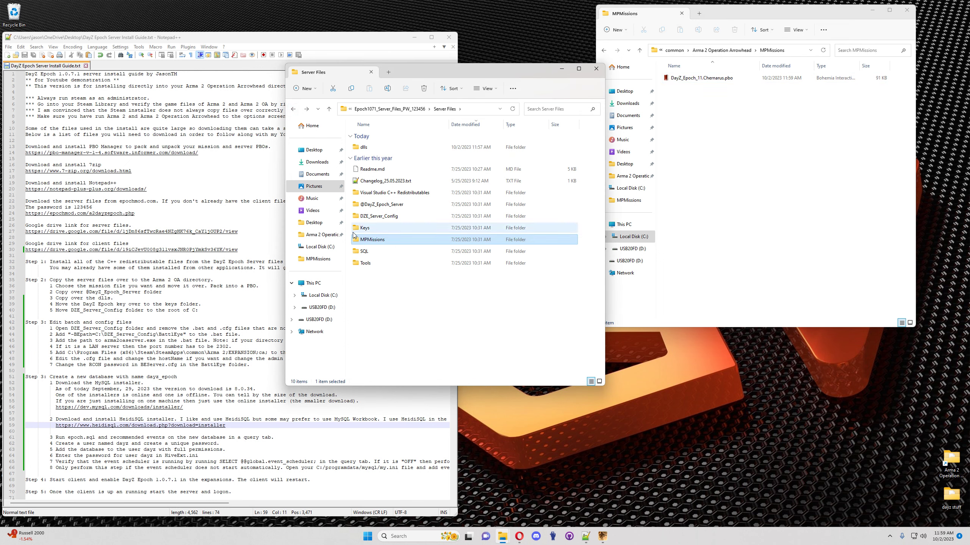
# Step: Delete the old DZE_Server_Config folder from the root of C:
pyautogui.moveTo(753, 11); pyautogui.dragTo(773, 24)
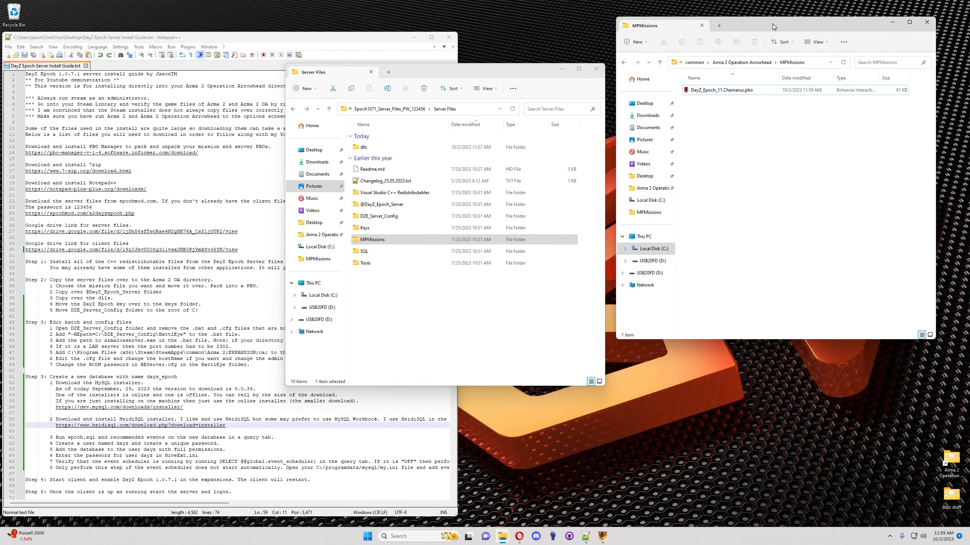
pyautogui.doubleClick(99, 311)
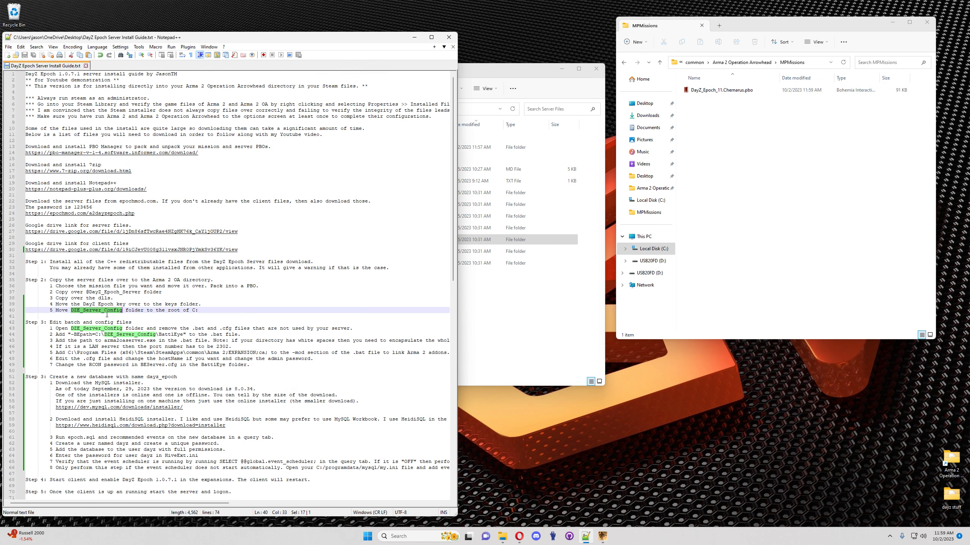
pyautogui.click(660, 249)
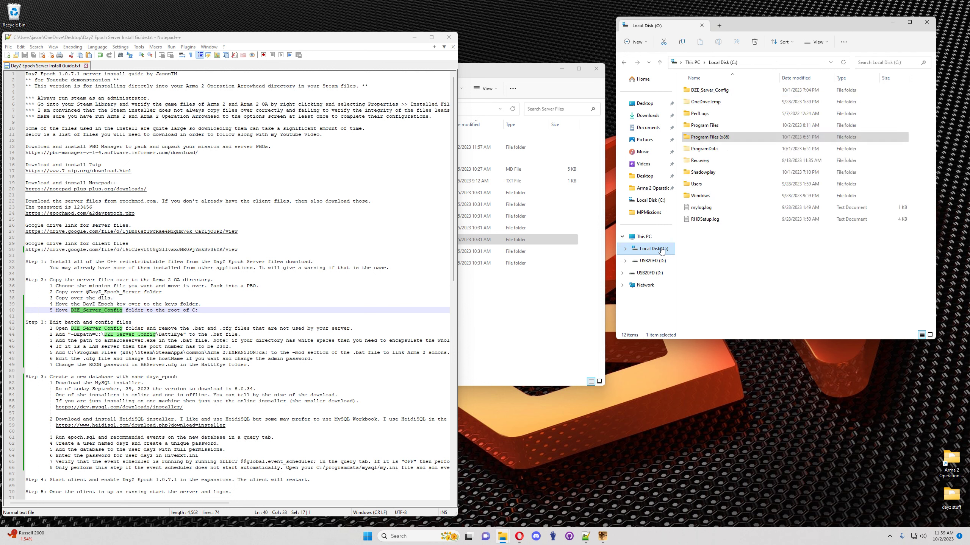
pyautogui.click(515, 78)
pyautogui.rightClick(710, 90)
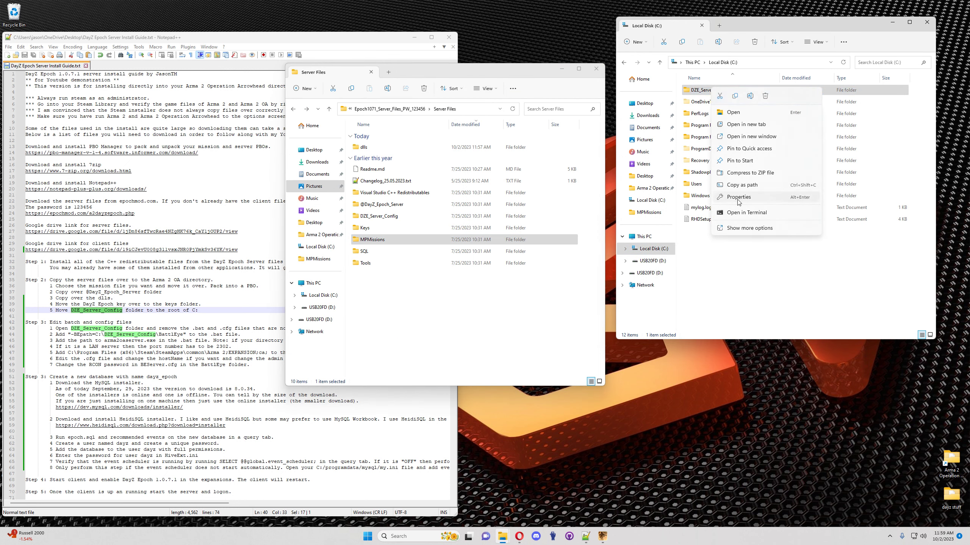
pyautogui.click(765, 96)
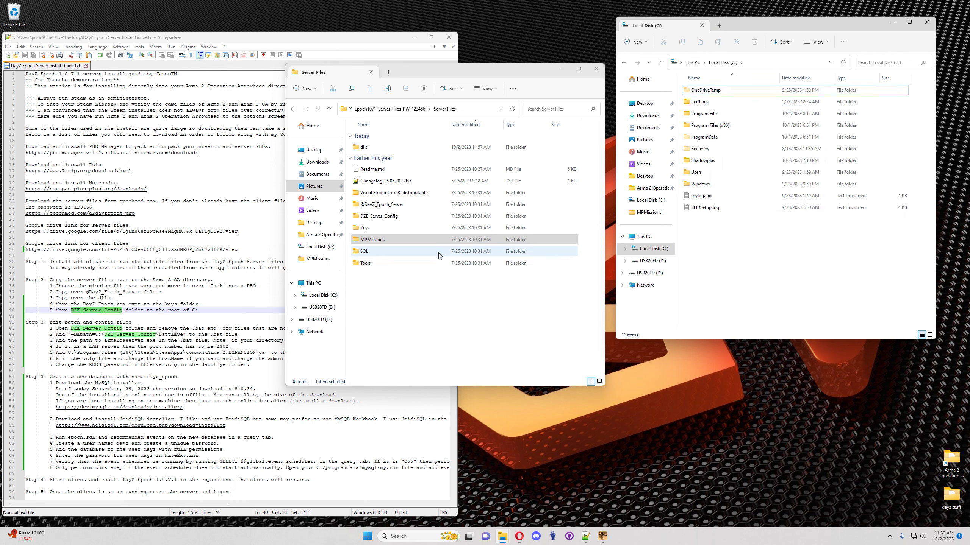
# Step: Copy DZE_Server_Config from Server Files to the root of C: and open it
pyautogui.click(396, 221)
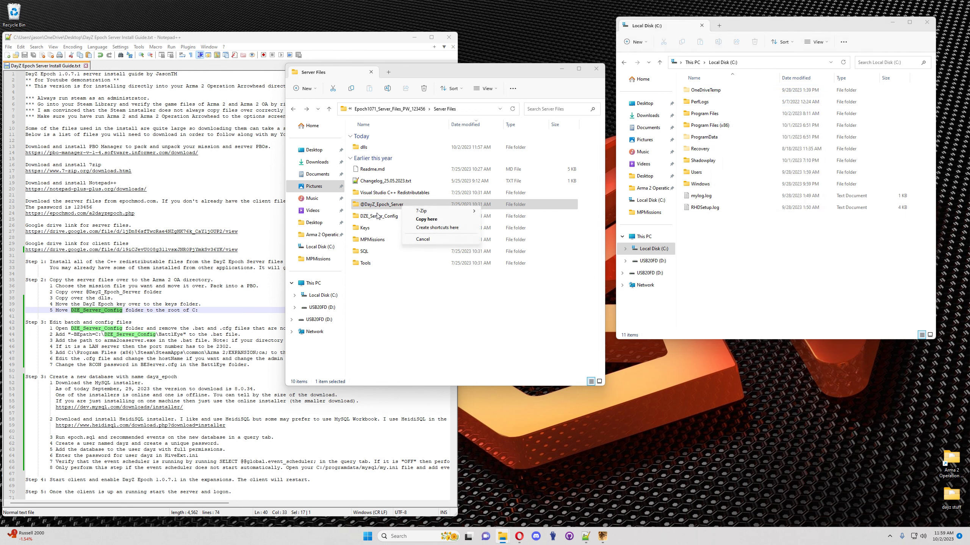
pyautogui.moveTo(375, 218); pyautogui.dragTo(708, 269)
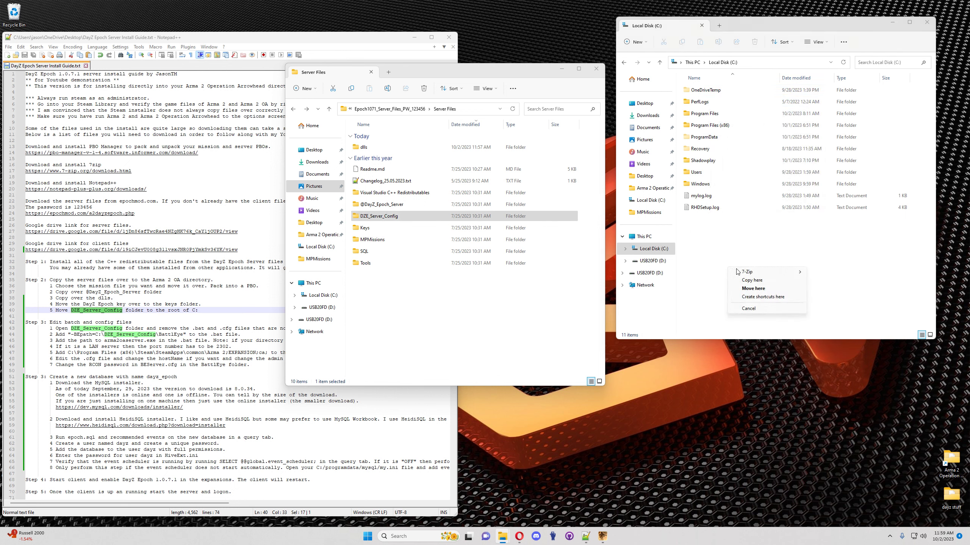
pyautogui.click(753, 281)
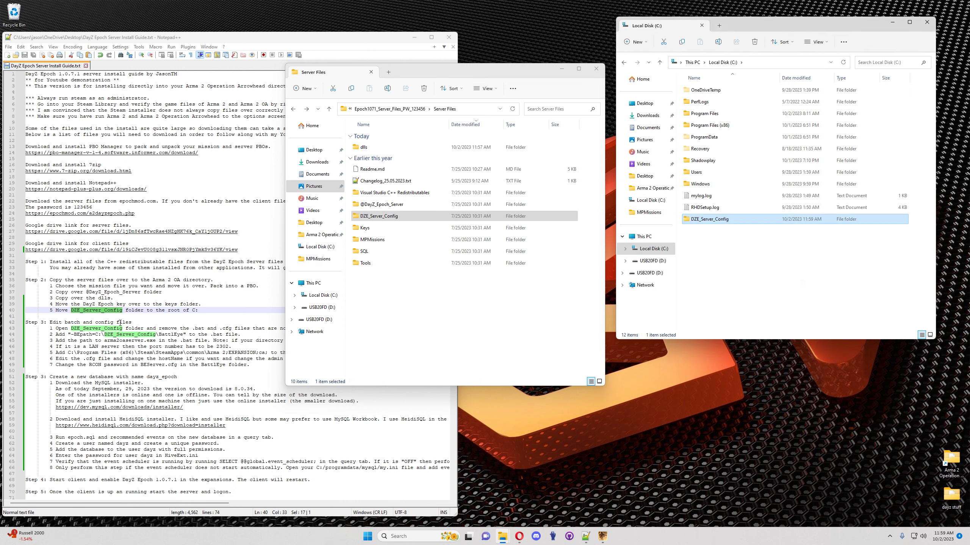
pyautogui.doubleClick(708, 223)
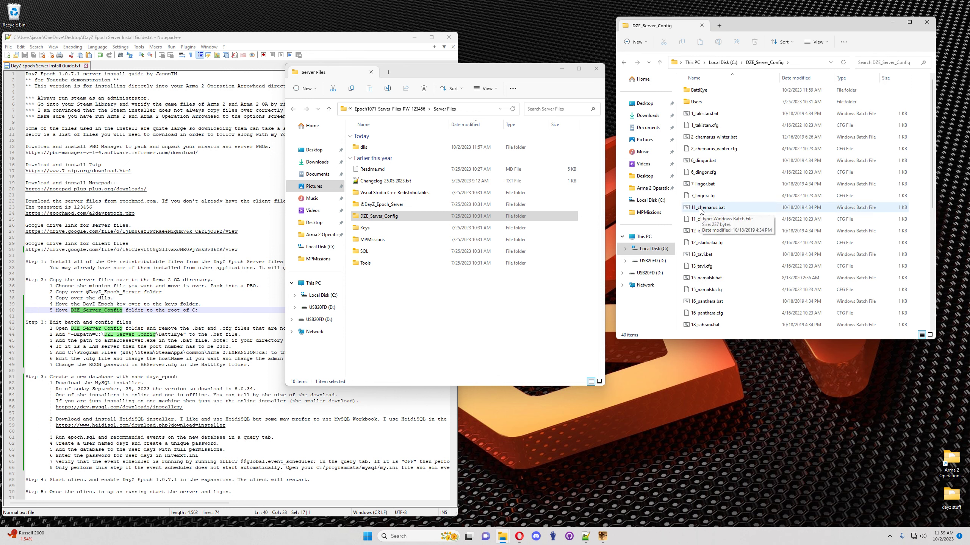
# Step: Delete all unused map .bat and .cfg files, keeping only the 11_chernarus pair
pyautogui.click(709, 115)
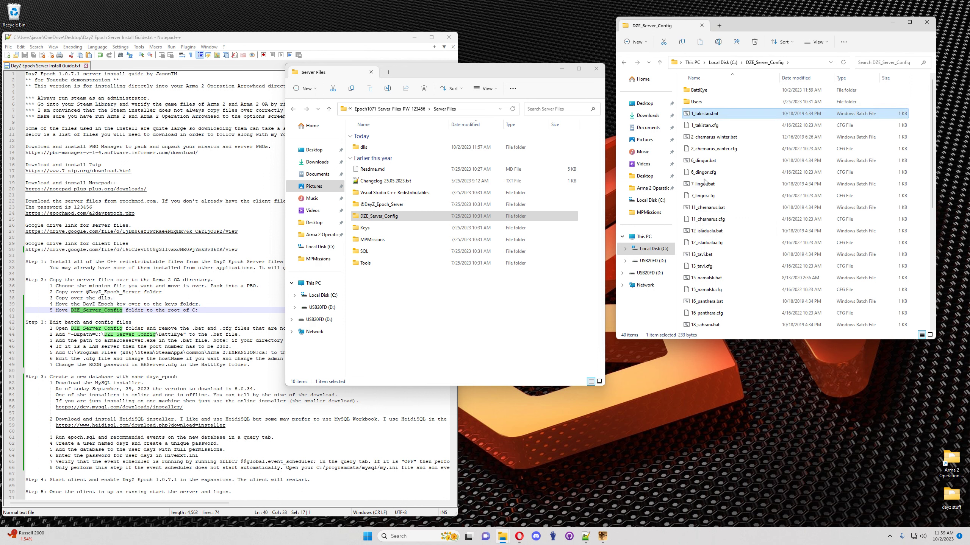
pyautogui.keyDown('shift'); pyautogui.click(704, 197); pyautogui.keyUp('shift')
pyautogui.rightClick(702, 174)
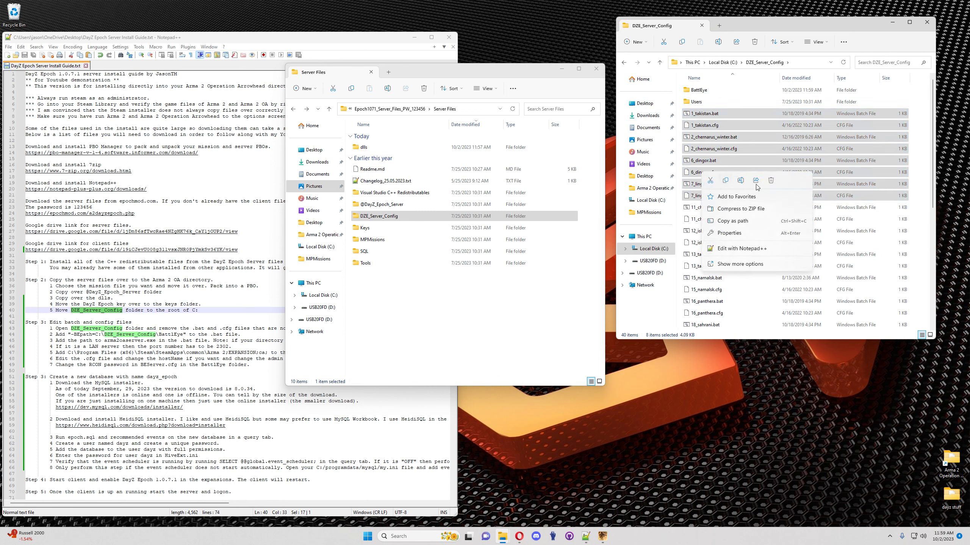
pyautogui.click(770, 184)
pyautogui.click(698, 138)
pyautogui.scroll(-4, 698, 142)
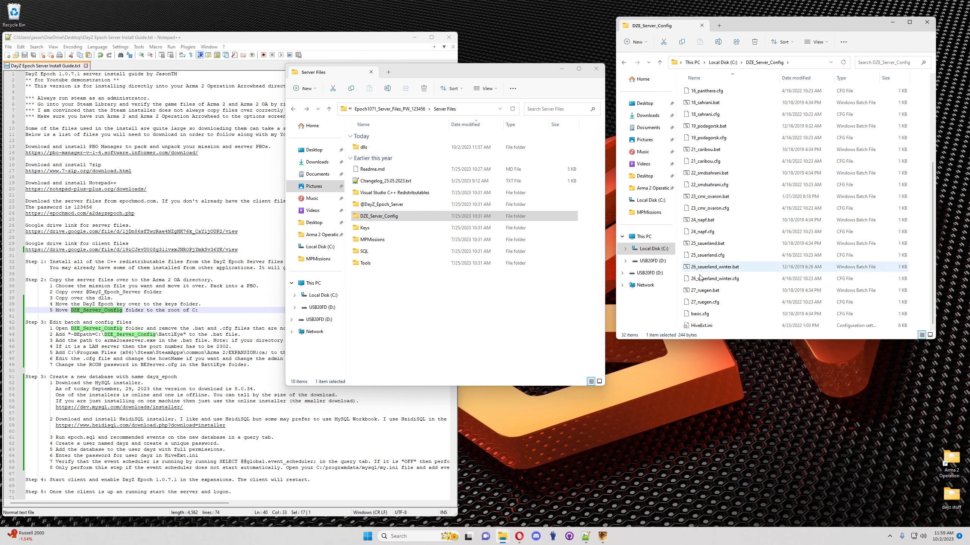
pyautogui.keyDown('shift'); pyautogui.click(704, 304); pyautogui.keyUp('shift')
pyautogui.rightClick(712, 238)
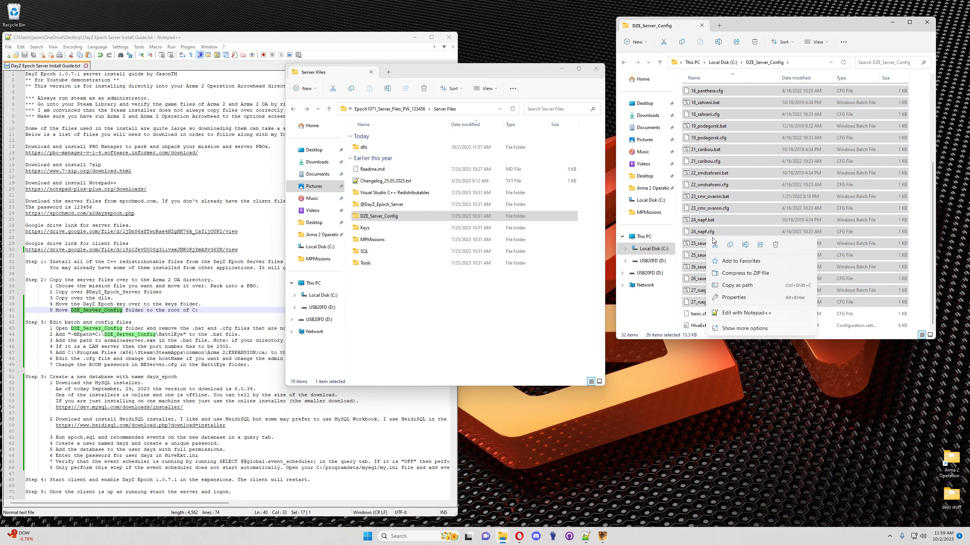
pyautogui.click(775, 244)
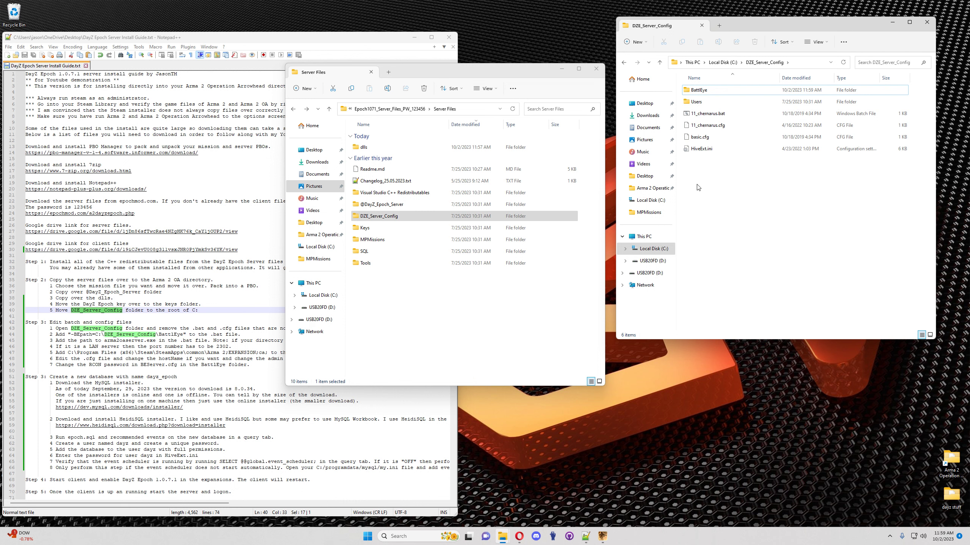
# Step: Open 11_chernarus.bat in Notepad++ with Edit with Notepad++
pyautogui.click(185, 328)
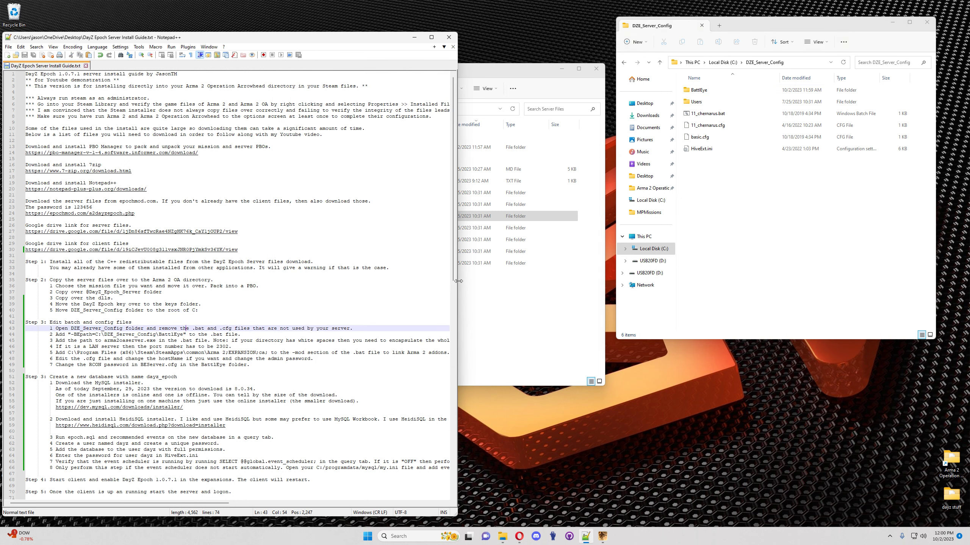
pyautogui.click(707, 114)
pyautogui.rightClick(707, 115)
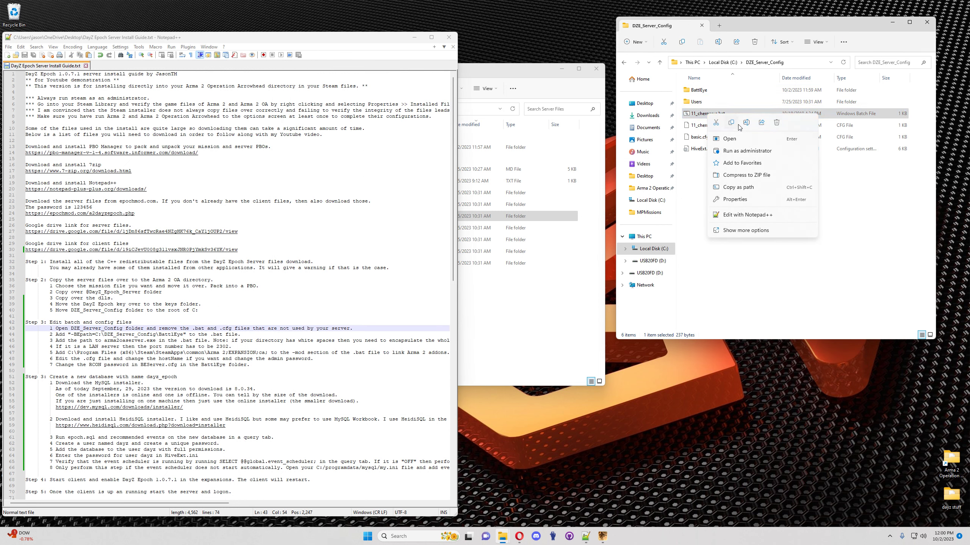
pyautogui.click(739, 214)
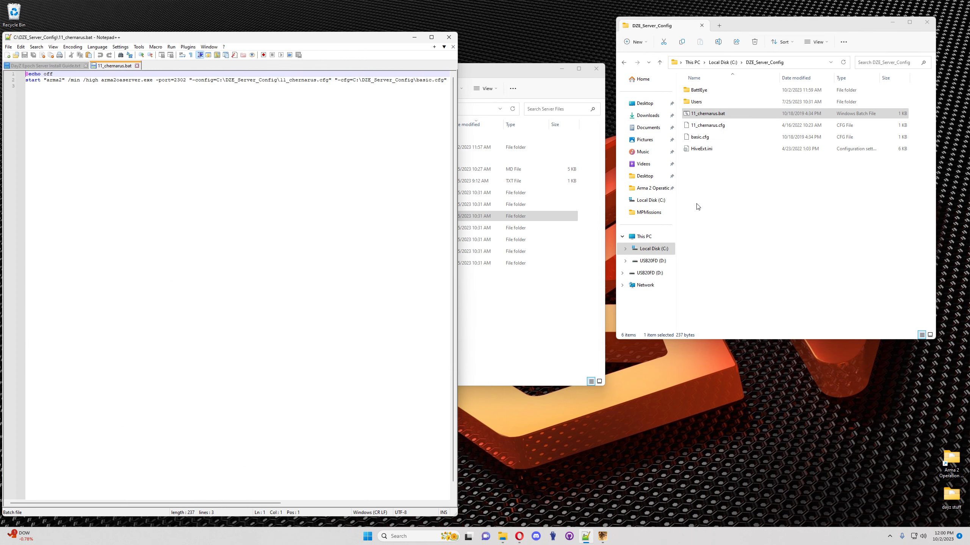
pyautogui.moveTo(288, 40); pyautogui.dragTo(469, 34)
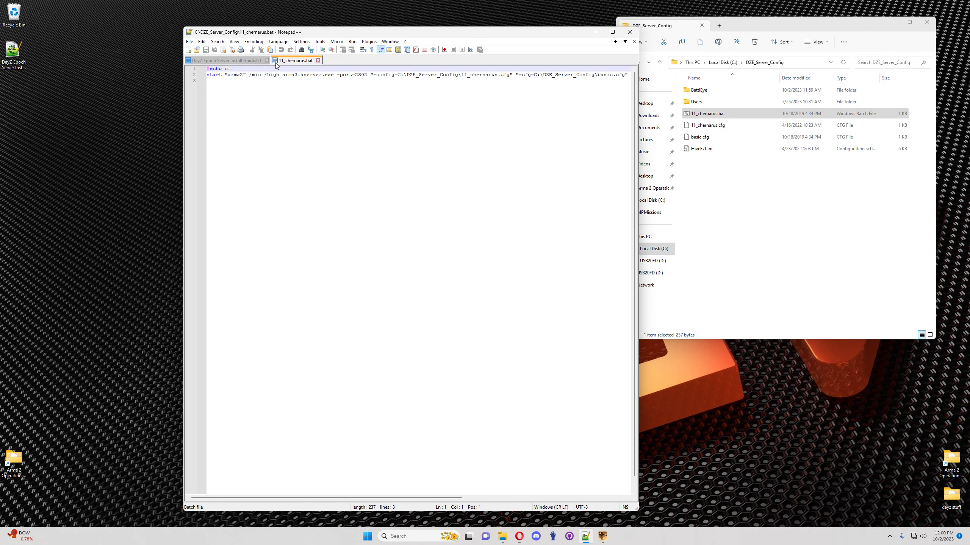
# Step: Insert "-BEpath=C:\DZE_Server_Config\BattlEye" from the guide before -config and save
pyautogui.click(234, 59)
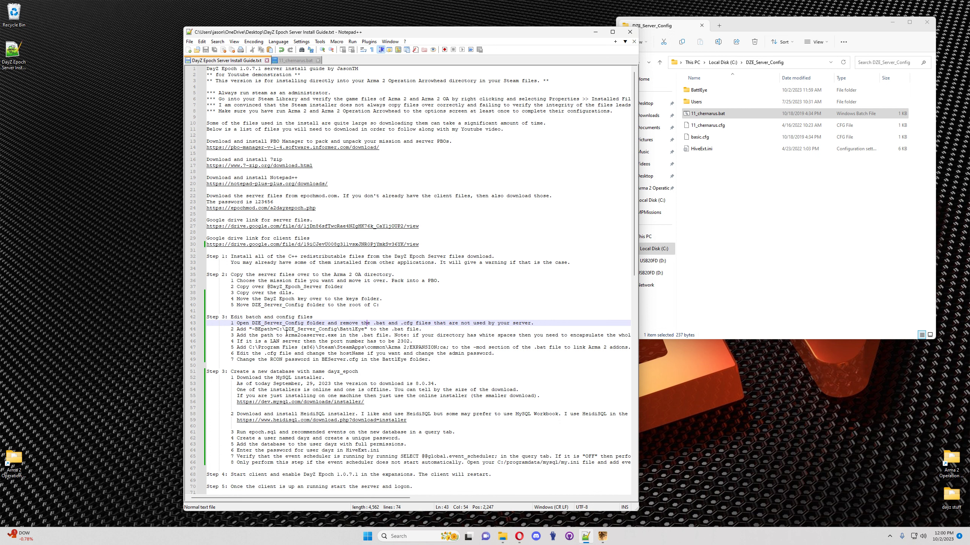
pyautogui.doubleClick(263, 329)
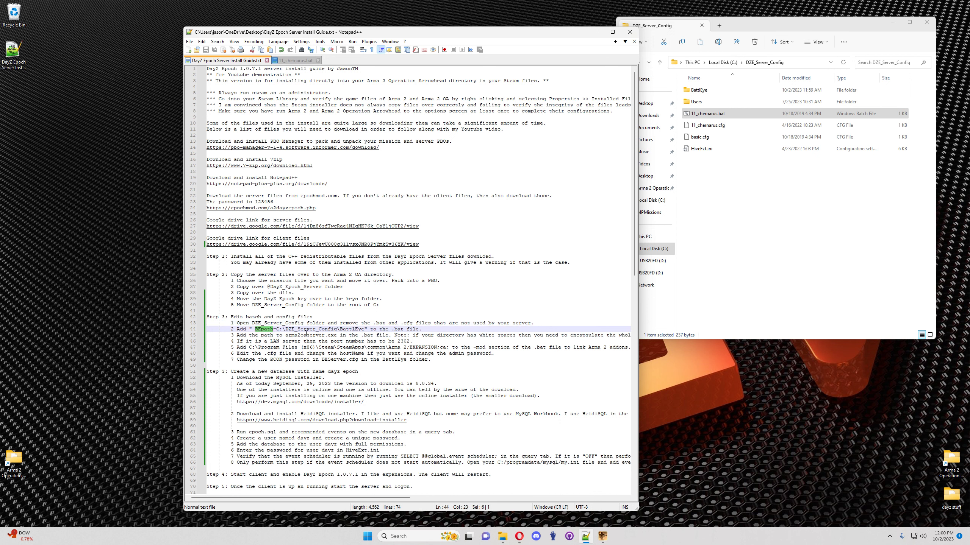
pyautogui.moveTo(367, 329); pyautogui.dragTo(250, 328)
pyautogui.hotkey('ctrl', 'c')
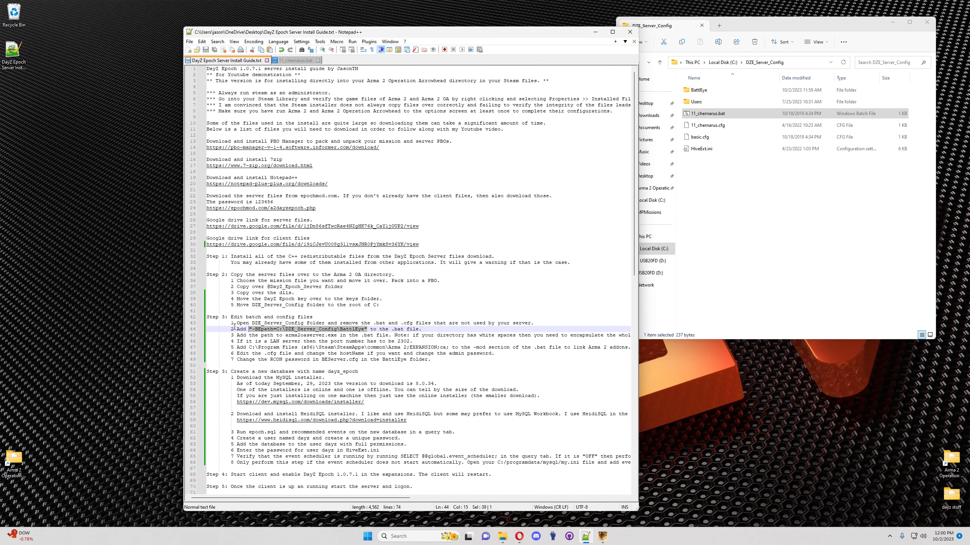
pyautogui.click(294, 61)
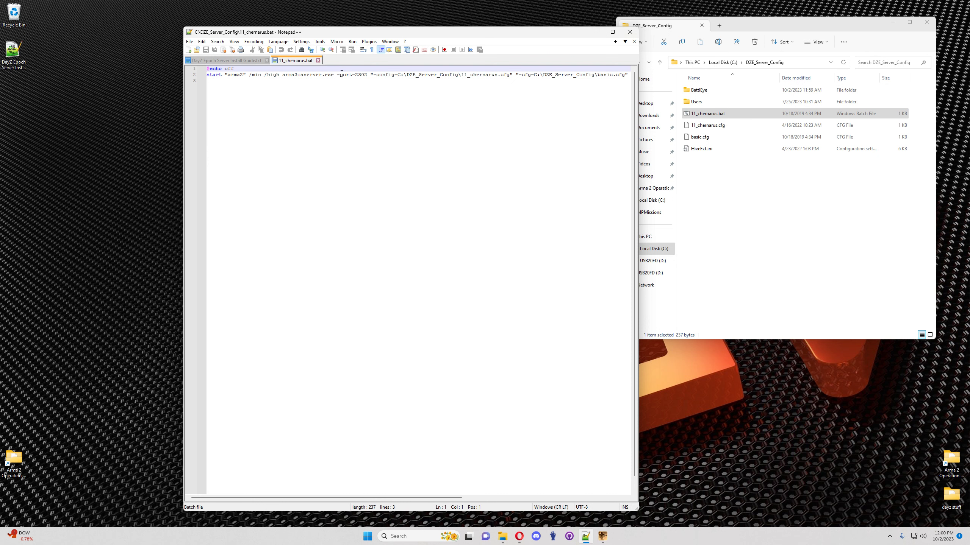
pyautogui.click(372, 74)
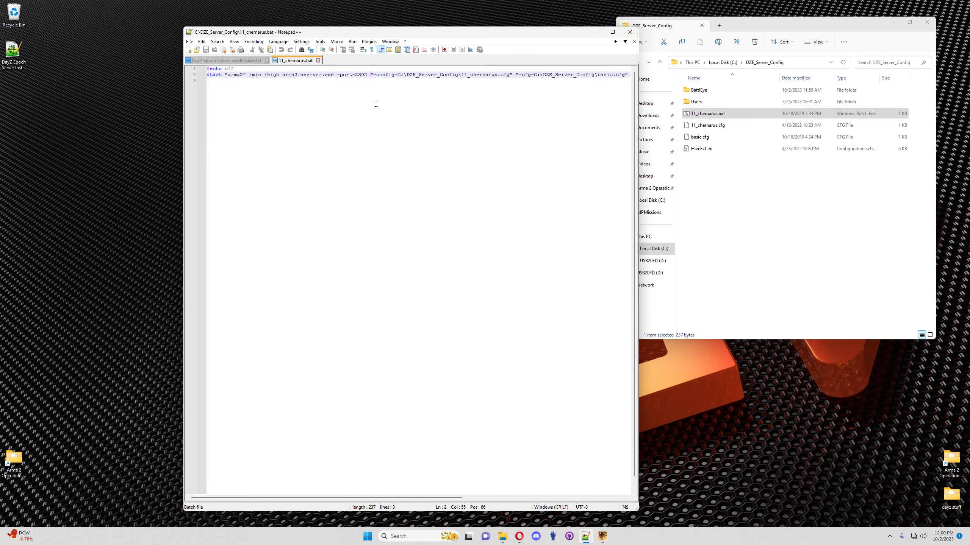
pyautogui.hotkey('ctrl', 'v')
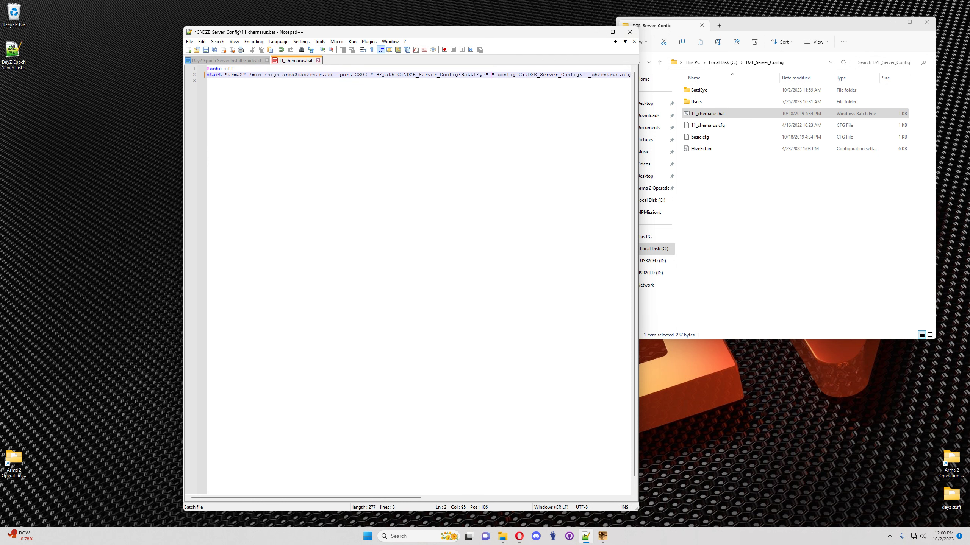
pyautogui.click(205, 50)
# Step: Find the arma2oaserver line in the guide and return Explorer to C:
pyautogui.click(255, 61)
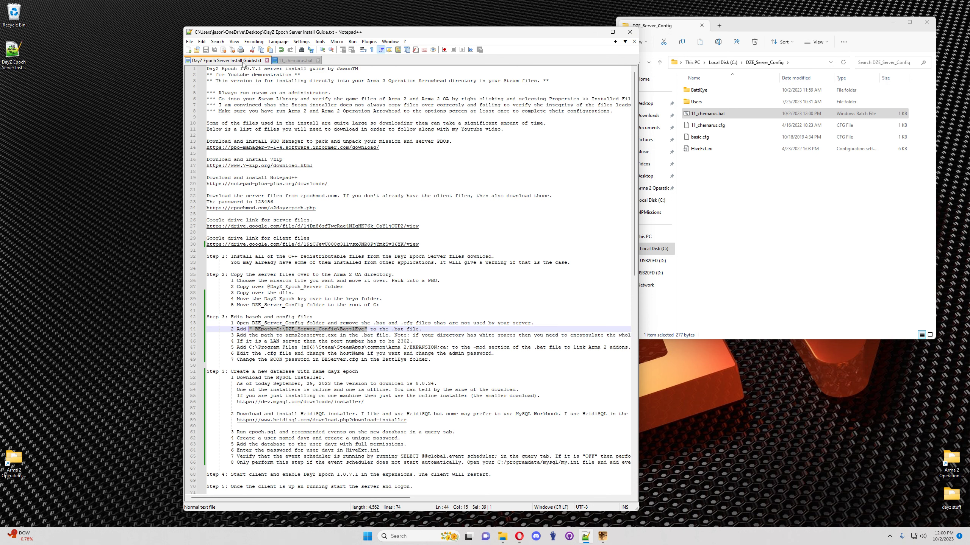
pyautogui.doubleClick(304, 335)
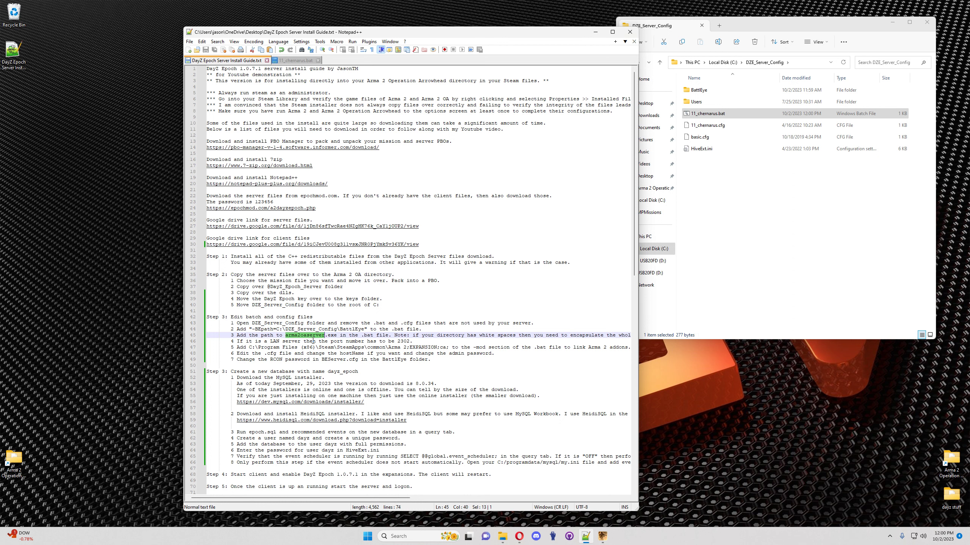
pyautogui.click(814, 212)
pyautogui.click(647, 251)
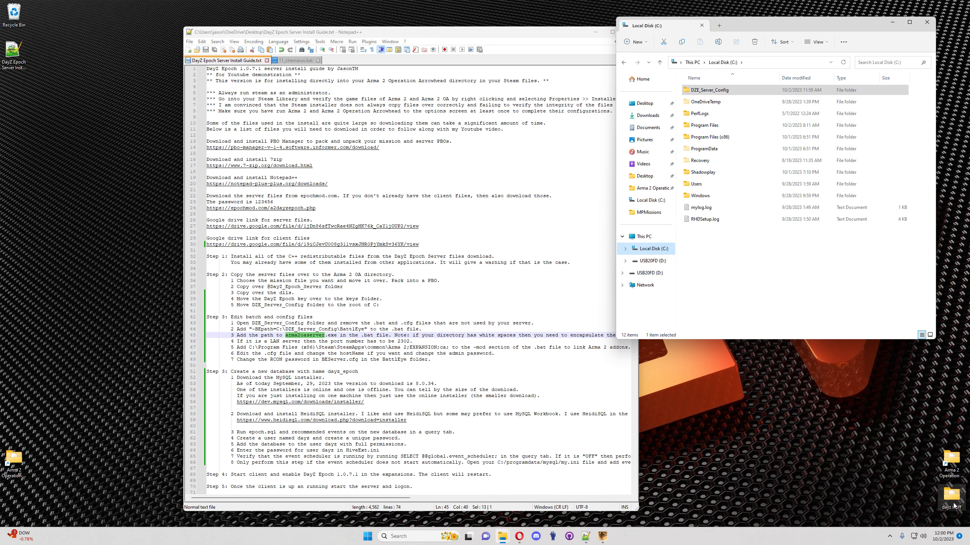
# Step: Open Arma 2 Operation Arrowhead from the desktop shortcut, keeping DZE_Server_Config alongside
pyautogui.doubleClick(952, 460)
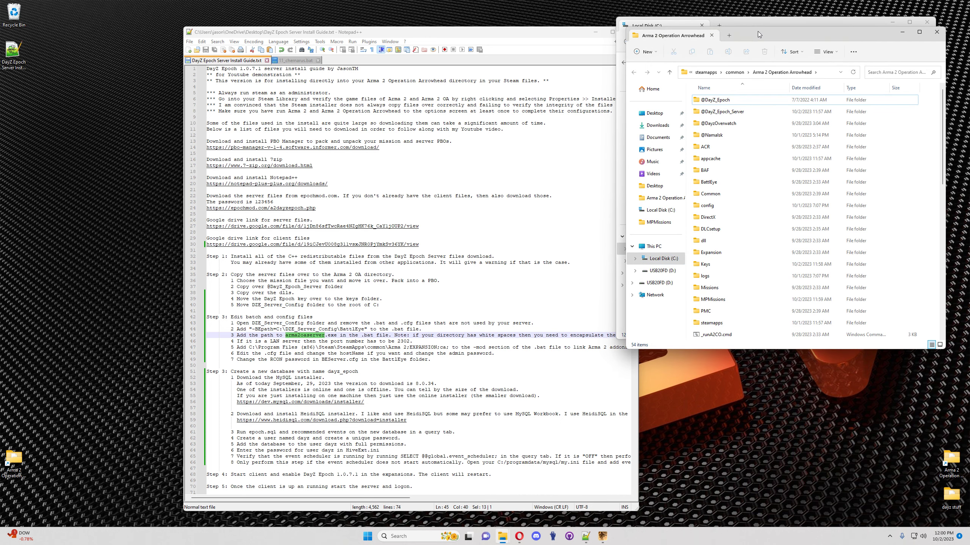
pyautogui.moveTo(762, 32); pyautogui.dragTo(387, 48)
pyautogui.click(626, 65)
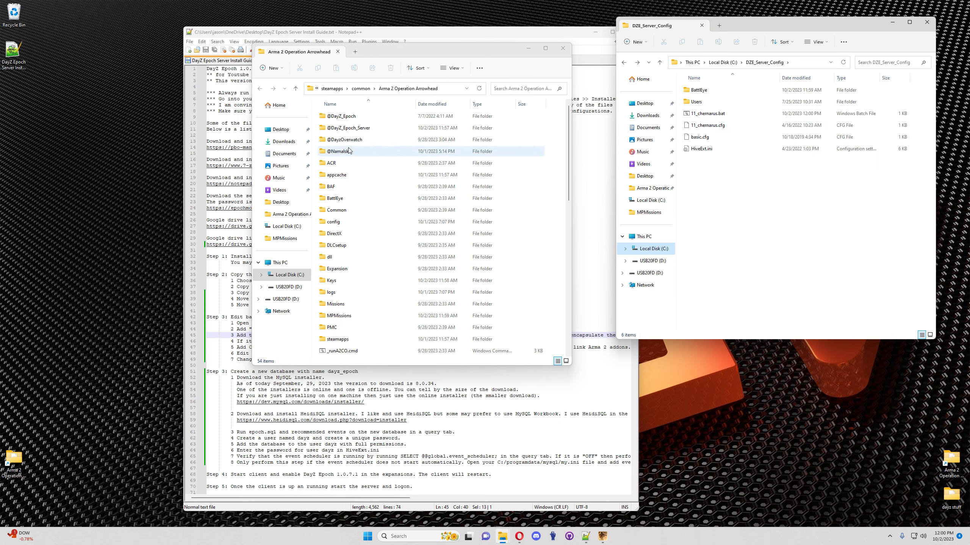
pyautogui.scroll(-11, 348, 260)
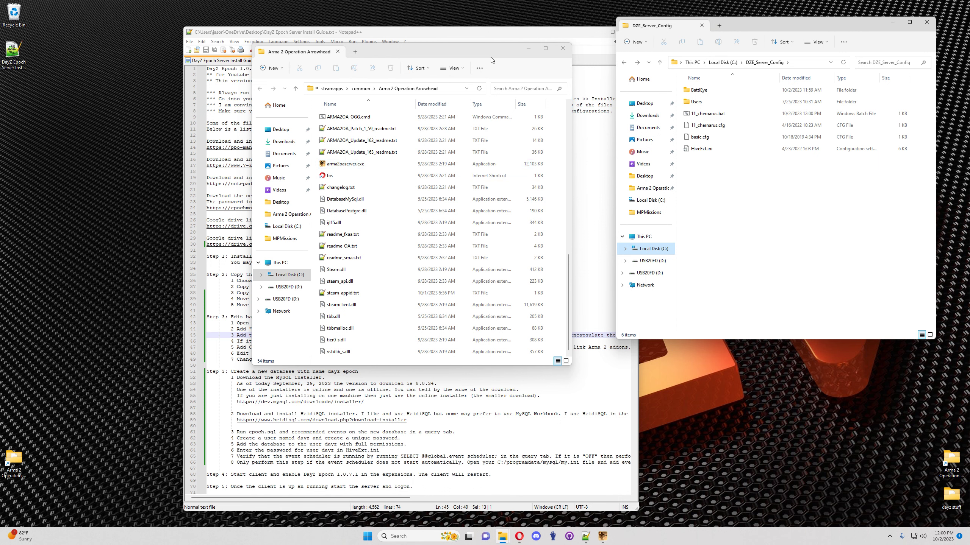
# Step: Uncheck 'Hide extensions for known file types' in Folder Options' View settings
pyautogui.click(479, 68)
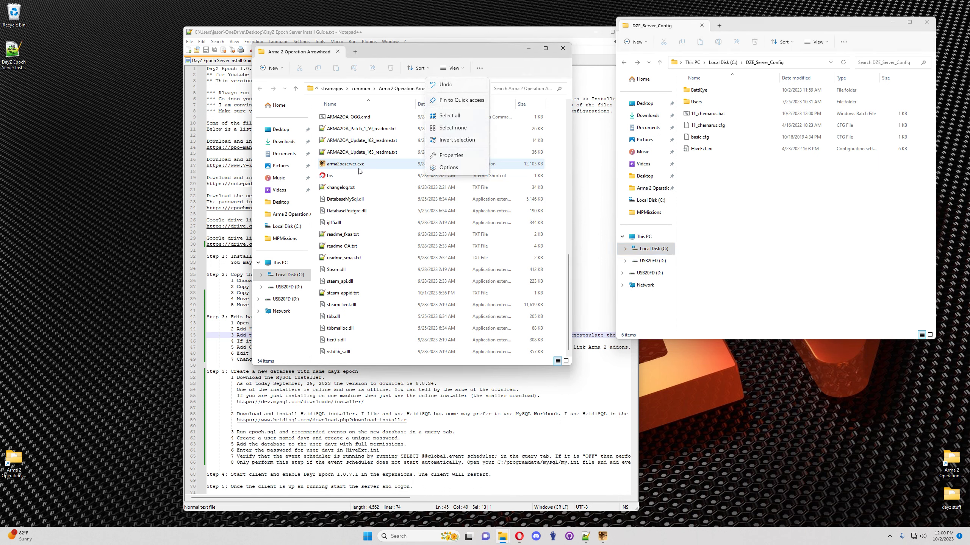
pyautogui.click(448, 167)
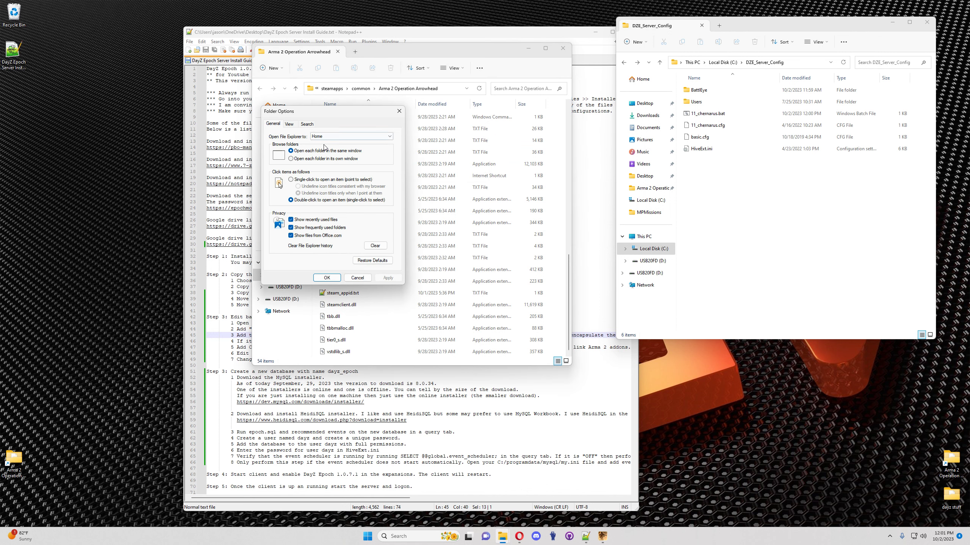
pyautogui.click(289, 125)
pyautogui.scroll(-1, 297, 226)
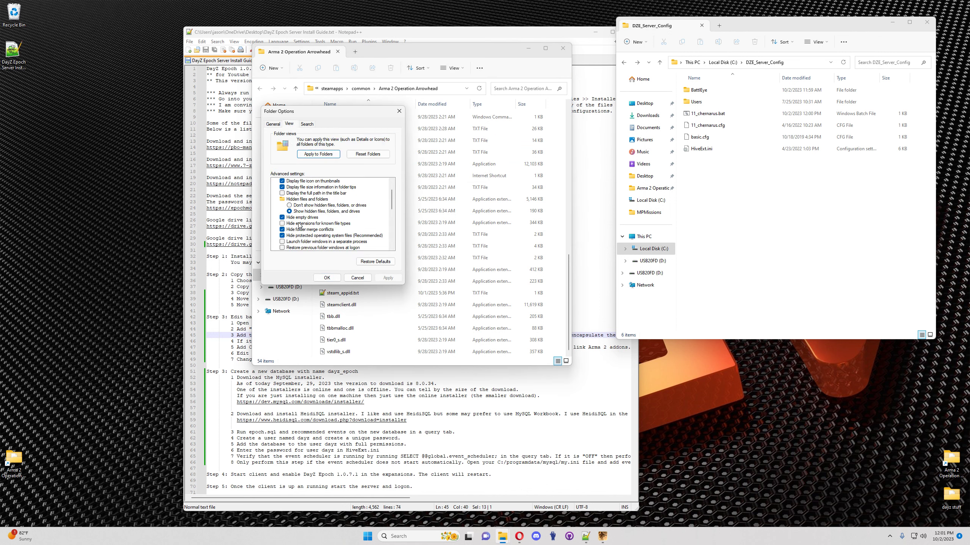
pyautogui.click(283, 225)
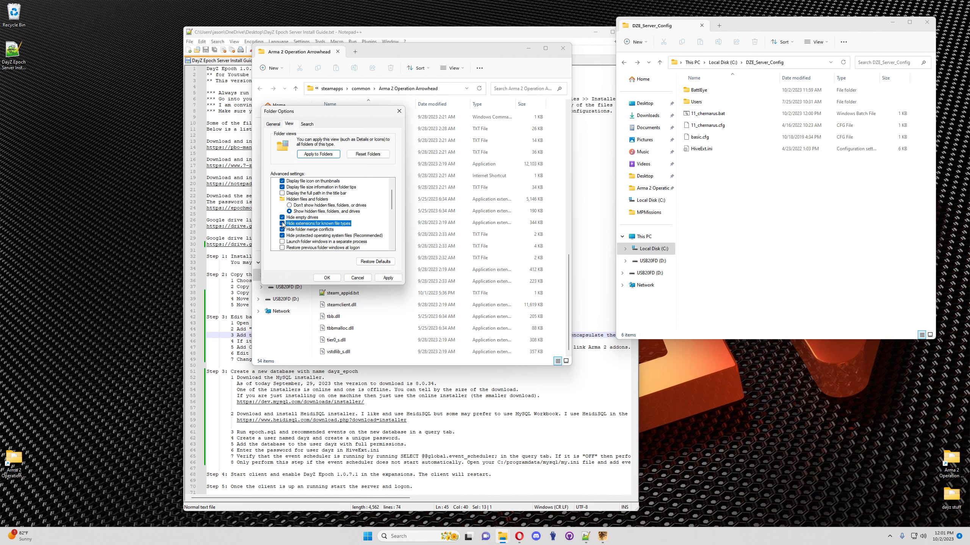
pyautogui.click(283, 224)
pyautogui.click(327, 278)
# Step: Copy the Steam install location of arma2oaserver.exe from its Properties, then close that window
pyautogui.rightClick(346, 164)
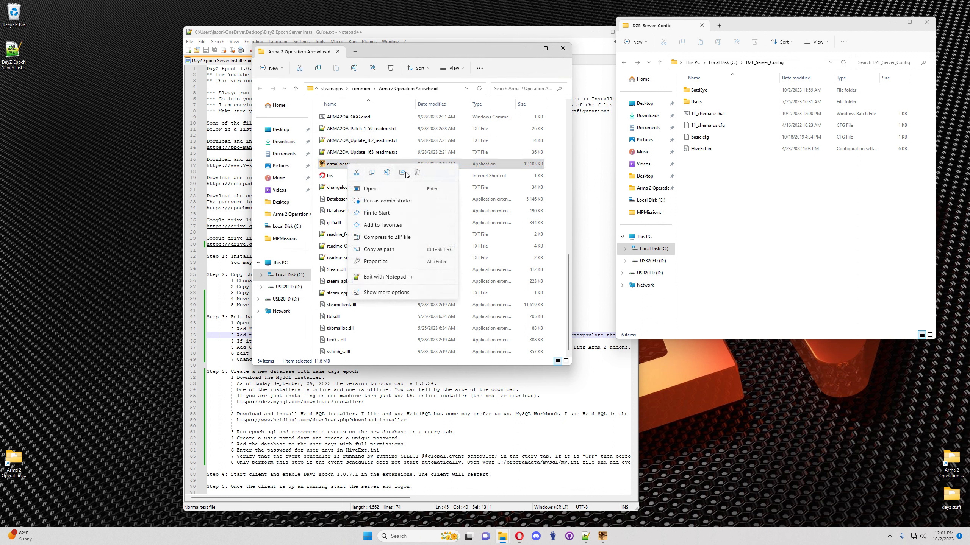
pyautogui.click(390, 262)
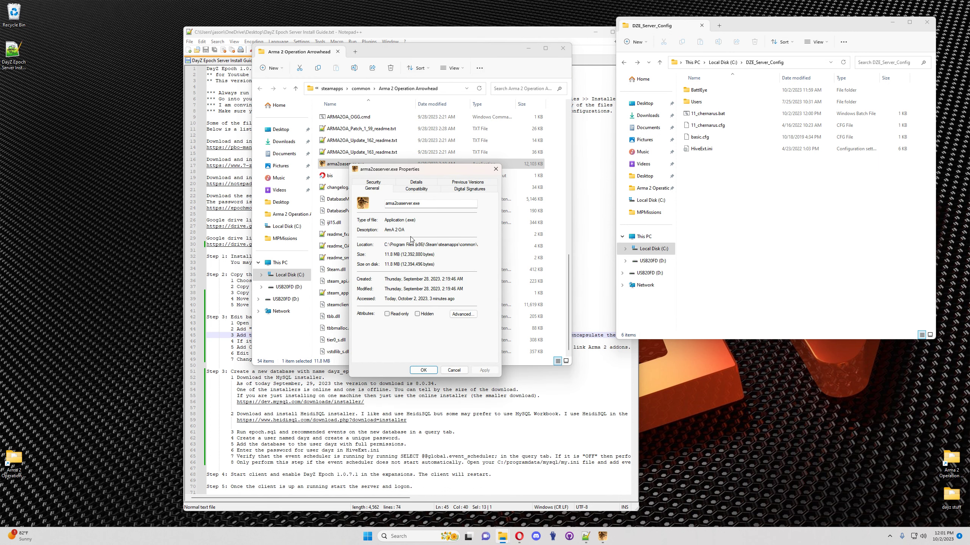
pyautogui.moveTo(386, 245); pyautogui.dragTo(482, 238)
pyautogui.hotkey('ctrl', 'c')
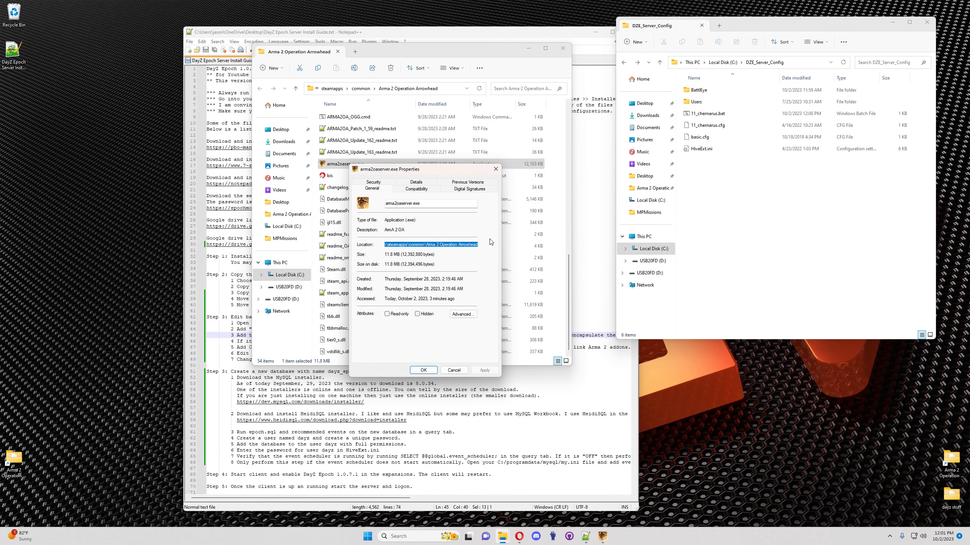
pyautogui.click(495, 169)
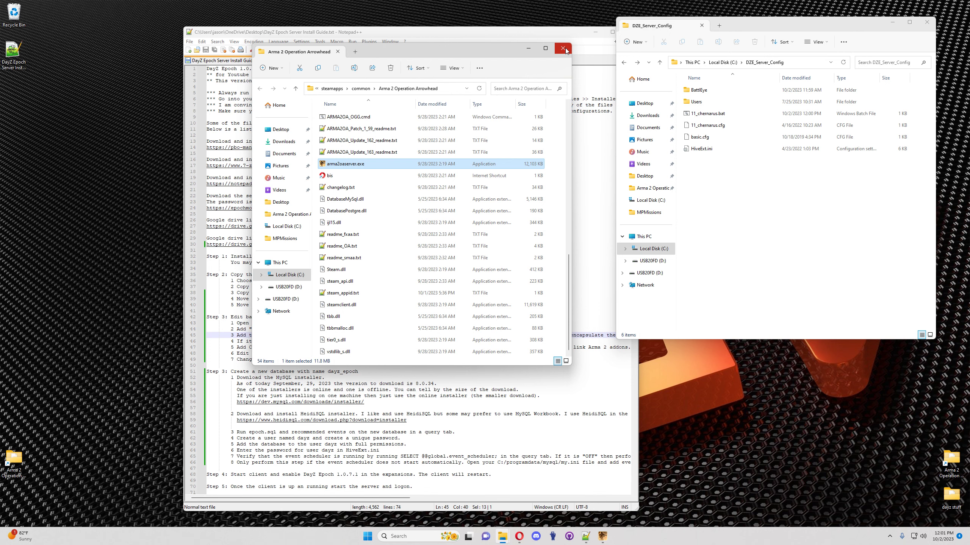
pyautogui.click(563, 49)
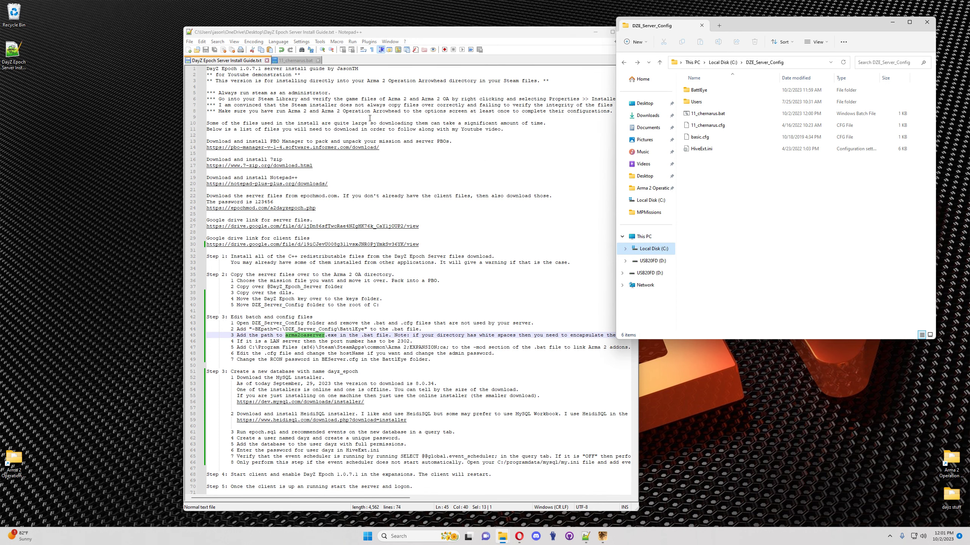
# Step: Prefix arma2oaserver.exe with the pasted install path and backslash, save, and test-run 11_chernarus.bat
pyautogui.click(296, 60)
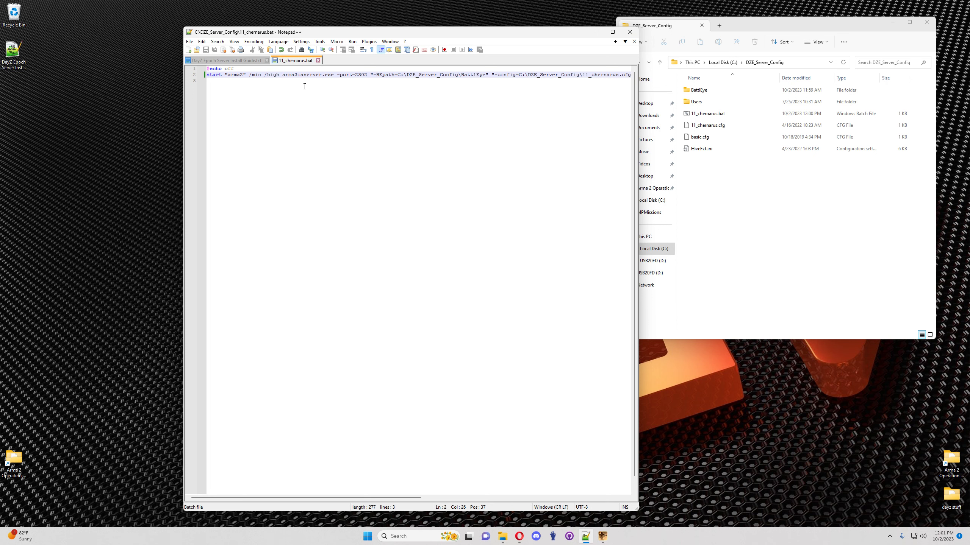
pyautogui.write('\\')
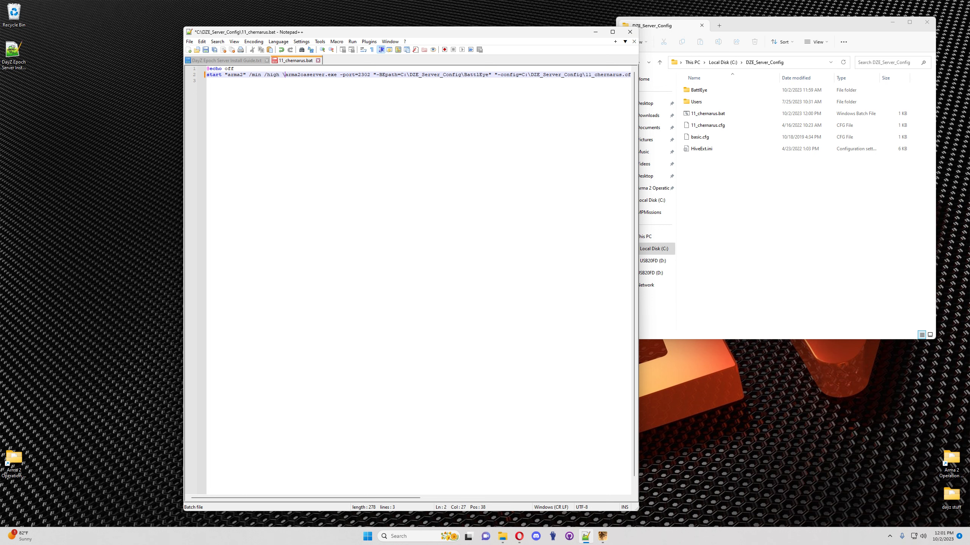
pyautogui.hotkey('ctrl', 'v')
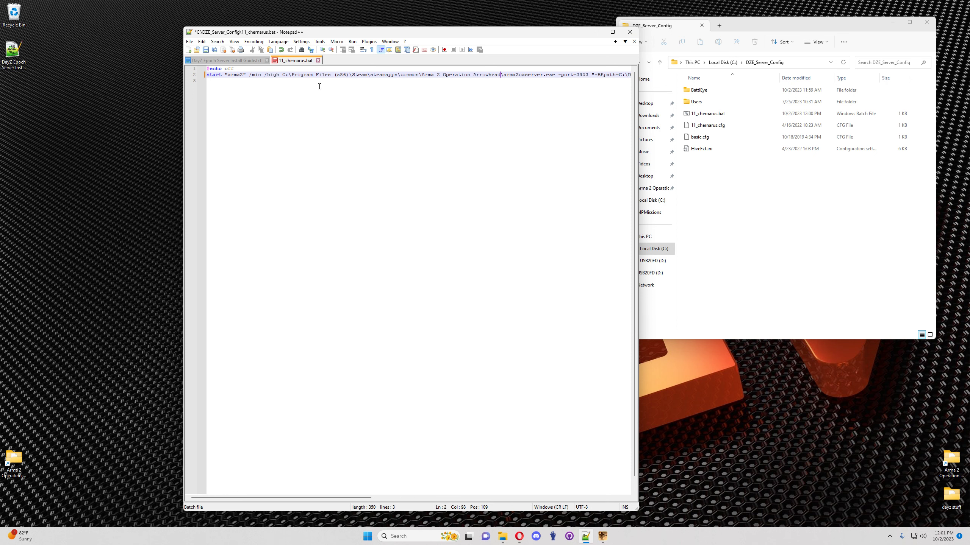
pyautogui.doubleClick(331, 73)
pyautogui.hotkey('ctrl', 's')
pyautogui.click(342, 75)
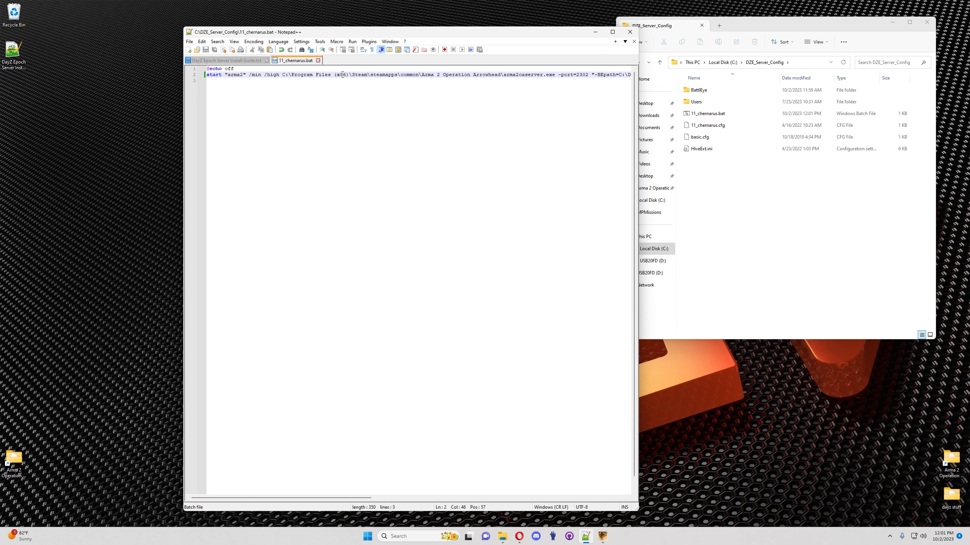
pyautogui.click(554, 75)
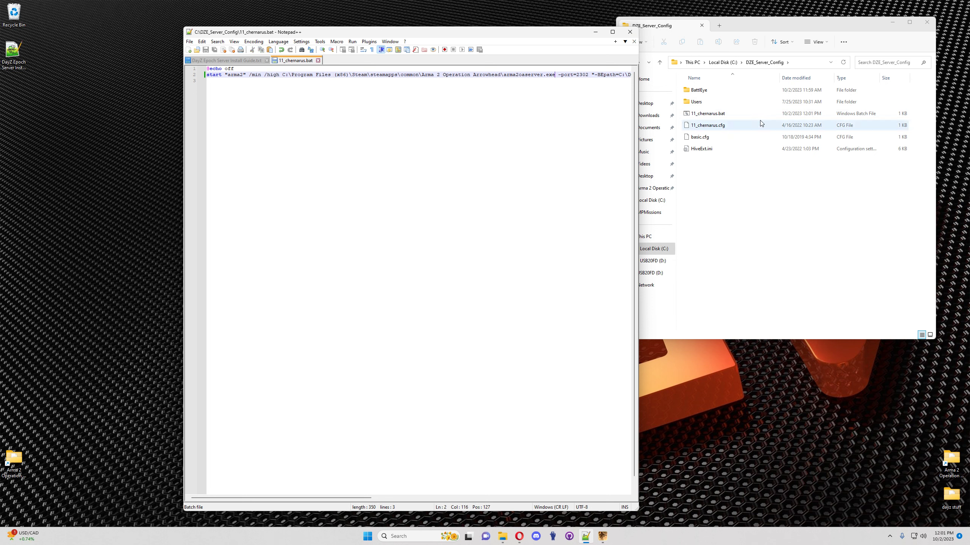
pyautogui.doubleClick(706, 114)
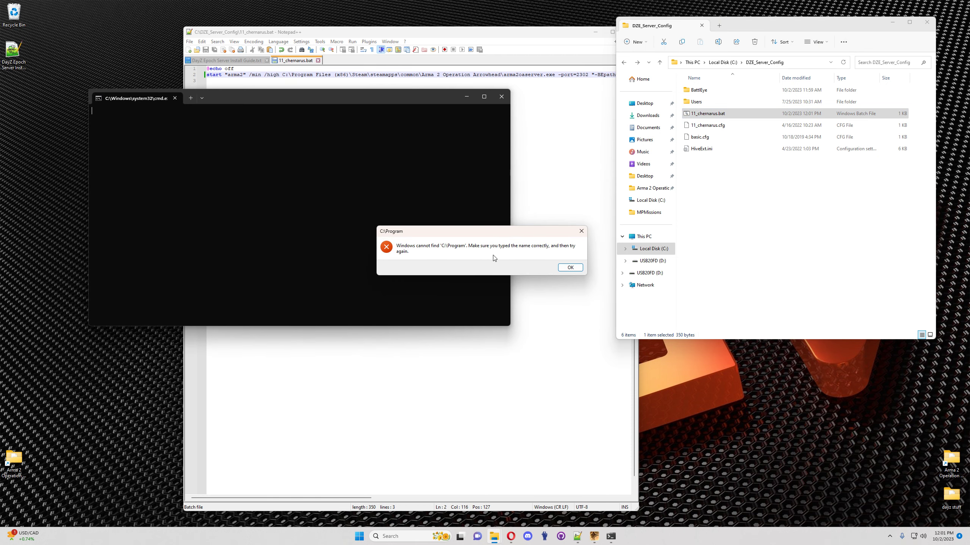
# Step: Wrap the full arma2oaserver.exe path on line 2 in double quotes, save, and rerun 11_chernarus.bat
pyautogui.click(569, 268)
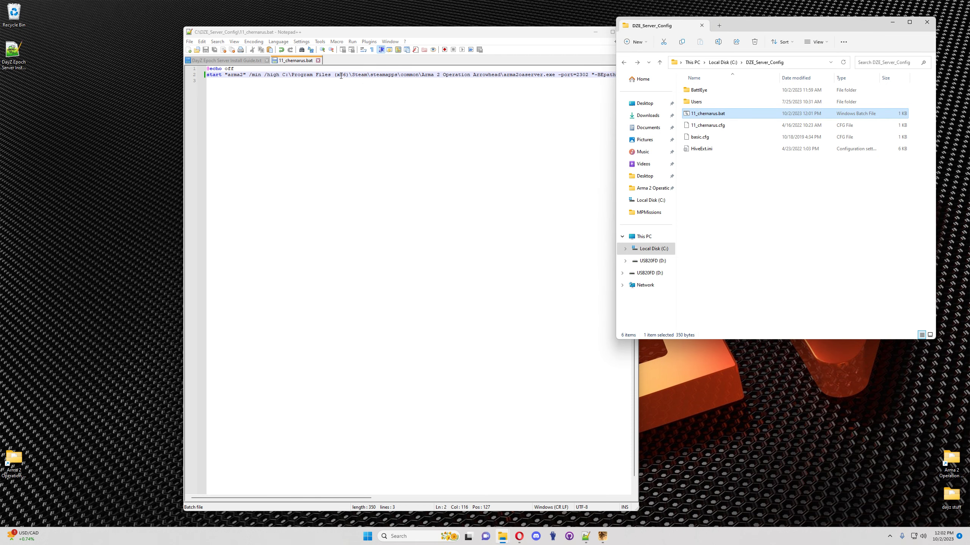
pyautogui.click(314, 75)
pyautogui.click(556, 77)
pyautogui.write('"')
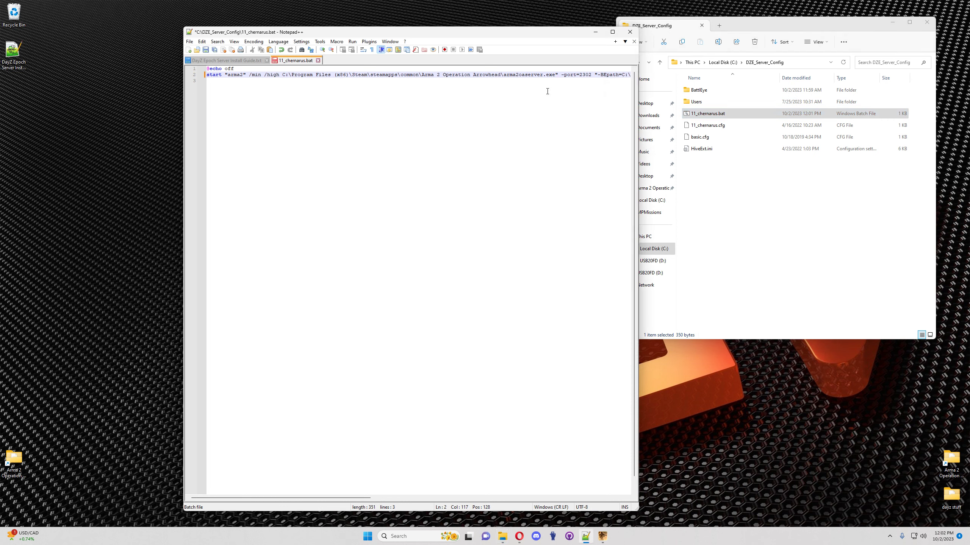
pyautogui.click(284, 75)
pyautogui.write('"')
pyautogui.click(206, 50)
pyautogui.doubleClick(724, 116)
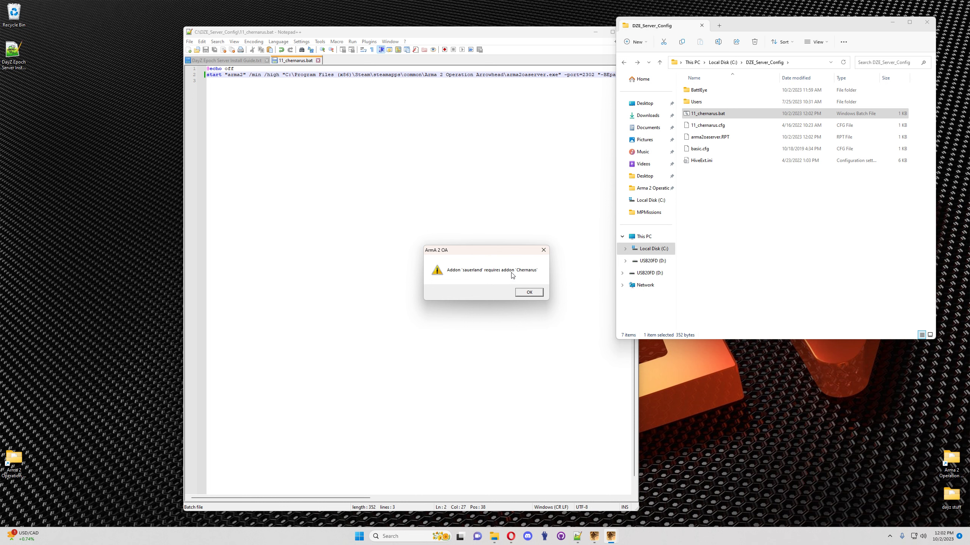
# Step: Dismiss the Chernarus warning, close the server console, and check the Arma 2 game folder
pyautogui.click(529, 293)
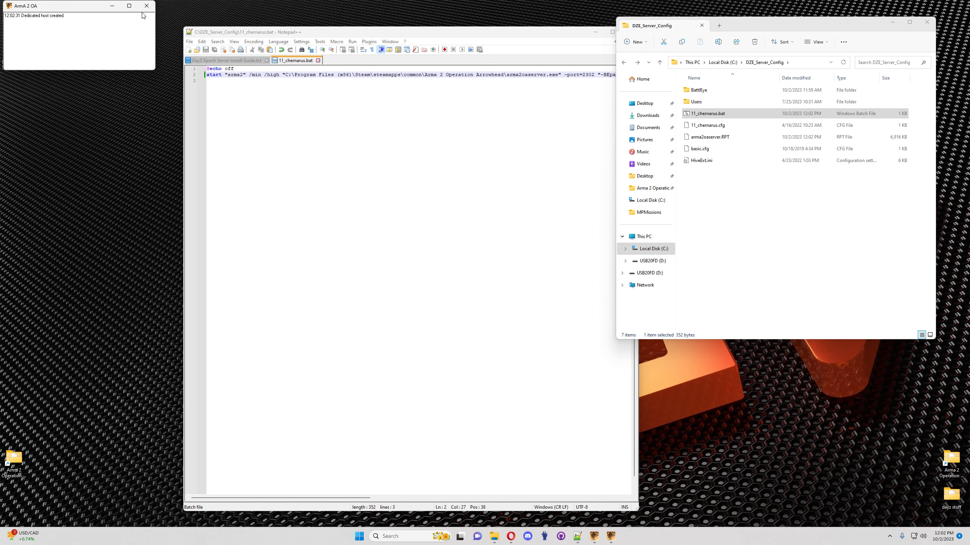
pyautogui.click(146, 5)
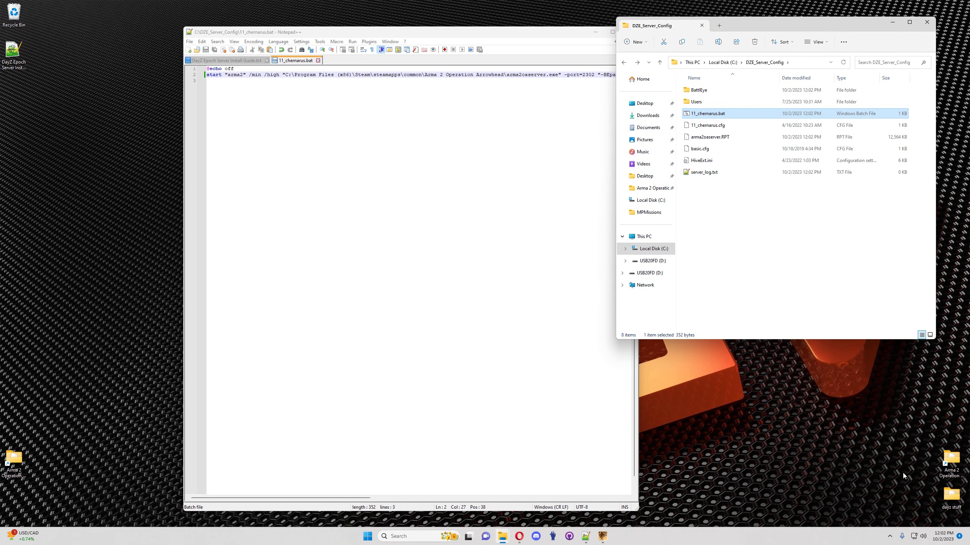
pyautogui.doubleClick(950, 460)
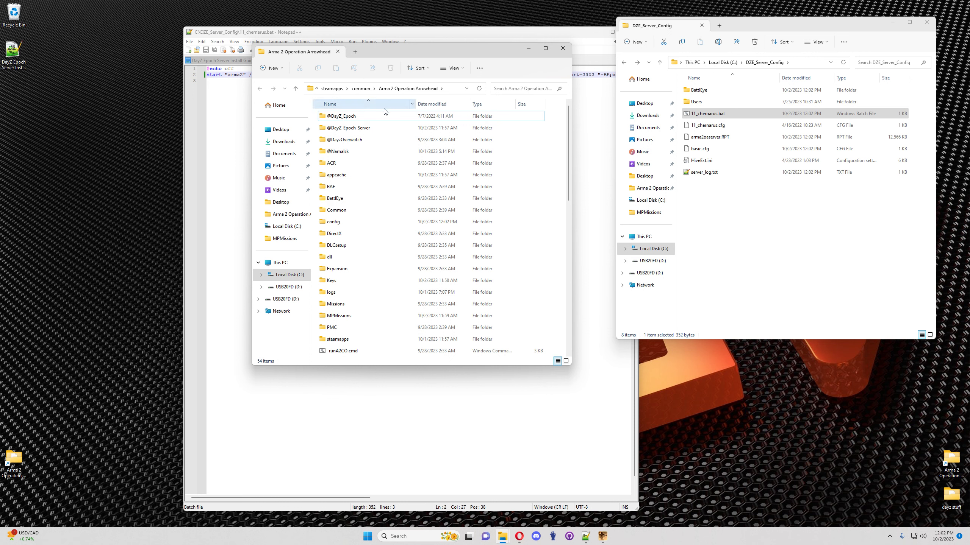
pyautogui.click(361, 88)
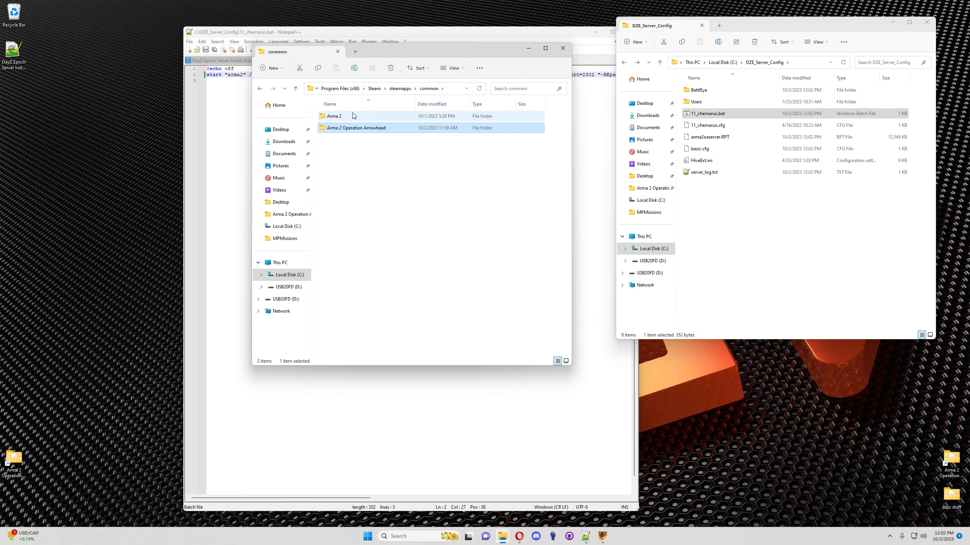
pyautogui.doubleClick(333, 117)
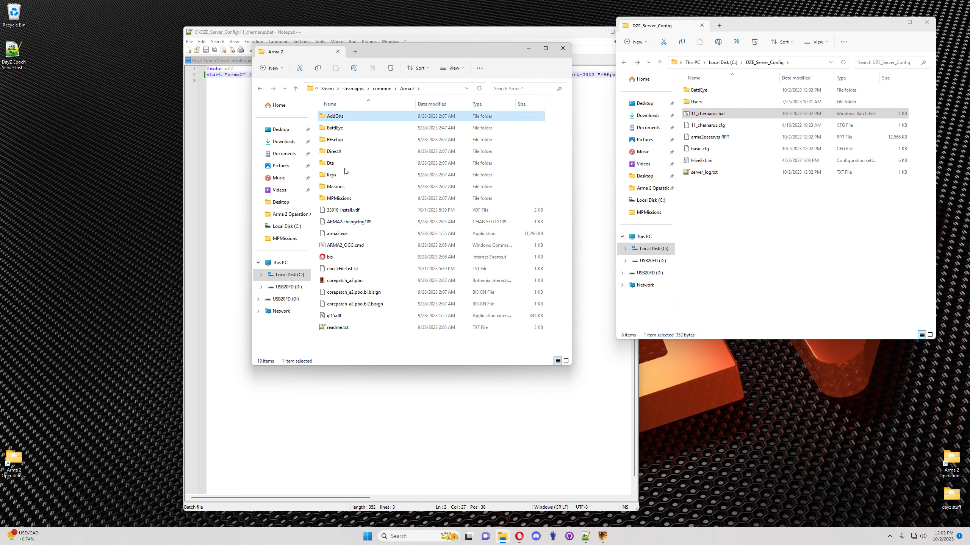
pyautogui.click(564, 50)
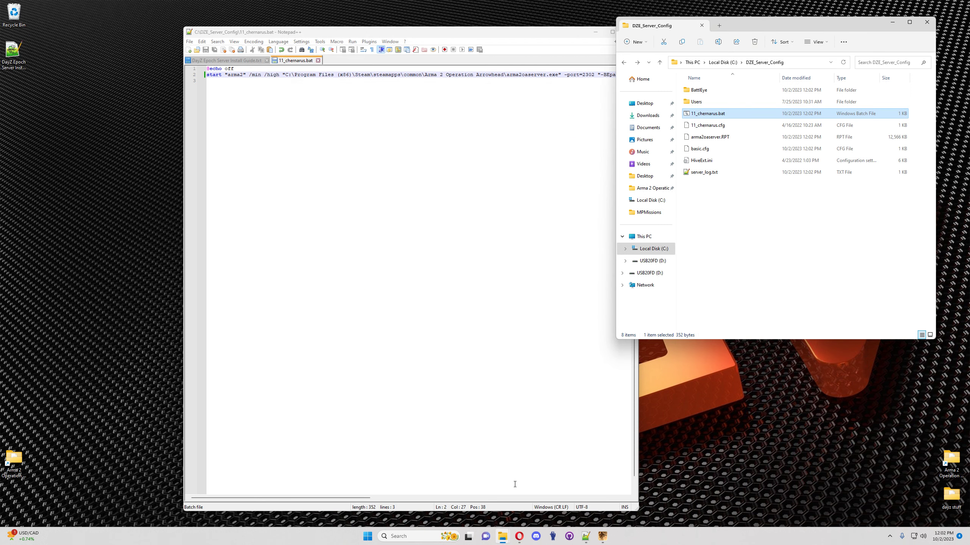
# Step: Take the Arma 2;EXPANSION;ca mod path from line 47 of the install guide into 11_chernarus.bat, maximized
pyautogui.click(223, 62)
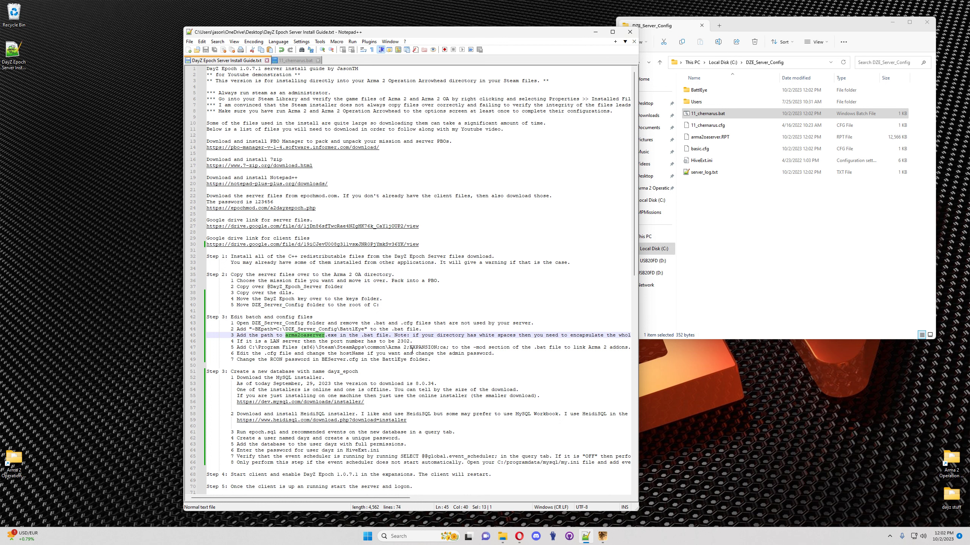
pyautogui.moveTo(449, 348); pyautogui.dragTo(249, 348)
pyautogui.hotkey('ctrl', 'c')
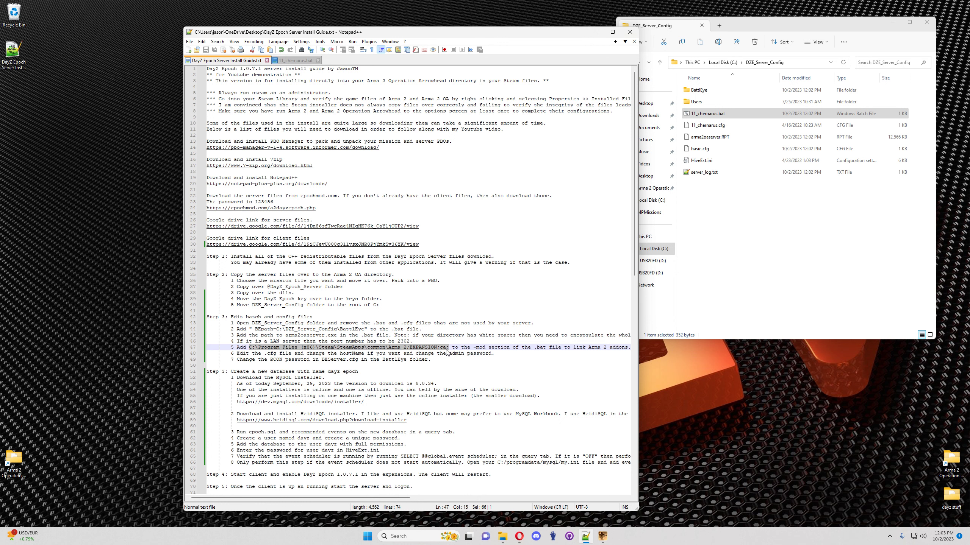
pyautogui.click(292, 61)
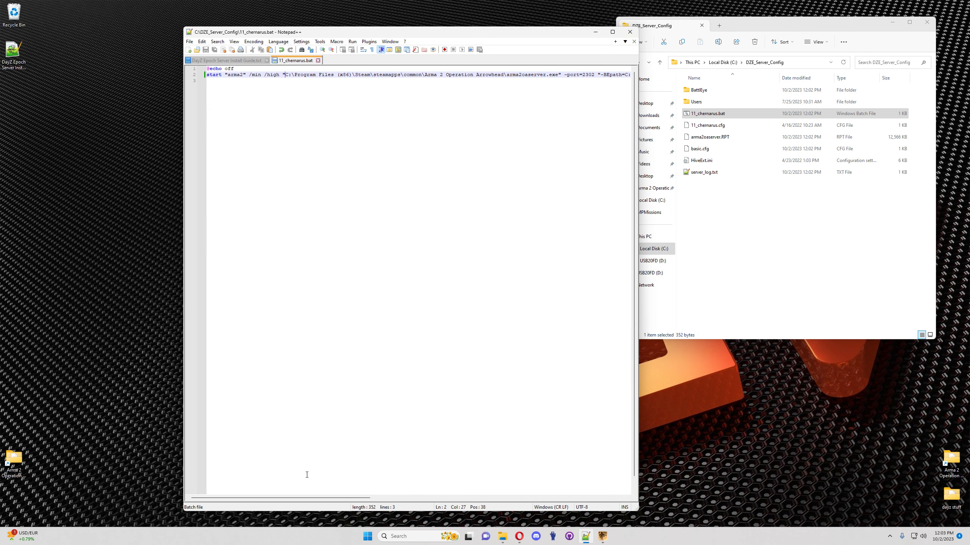
pyautogui.click(612, 33)
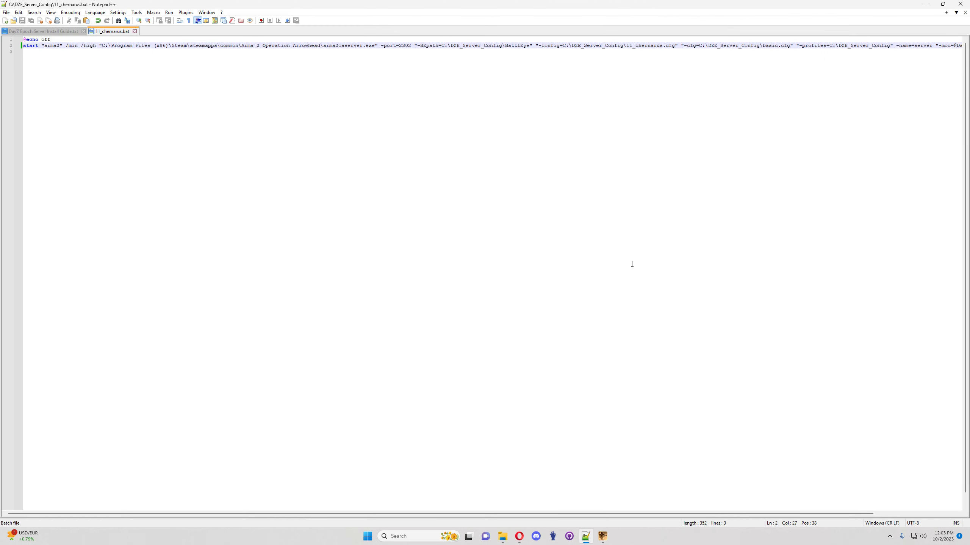
pyautogui.moveTo(298, 514); pyautogui.dragTo(415, 511)
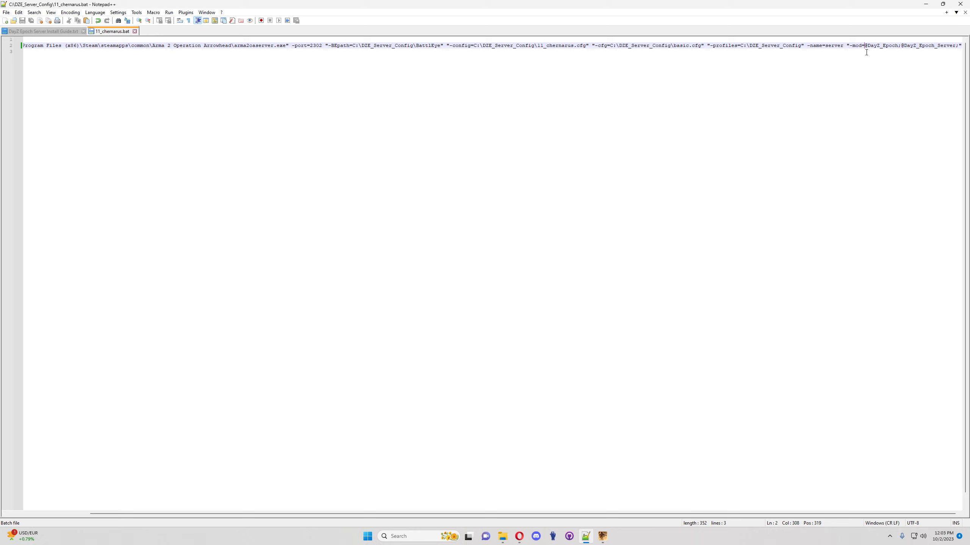
pyautogui.hotkey('ctrl', 'v')
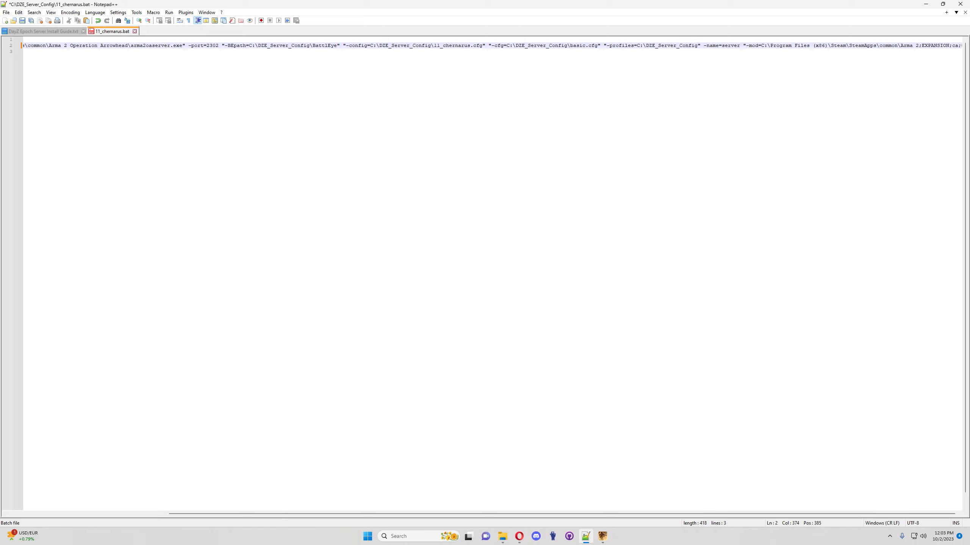
pyautogui.moveTo(542, 513); pyautogui.dragTo(688, 510)
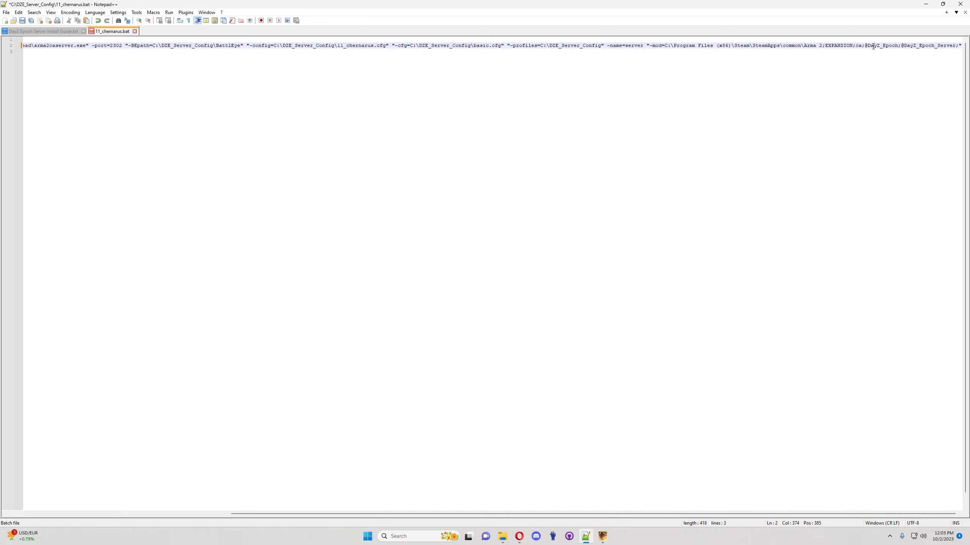
pyautogui.click(22, 20)
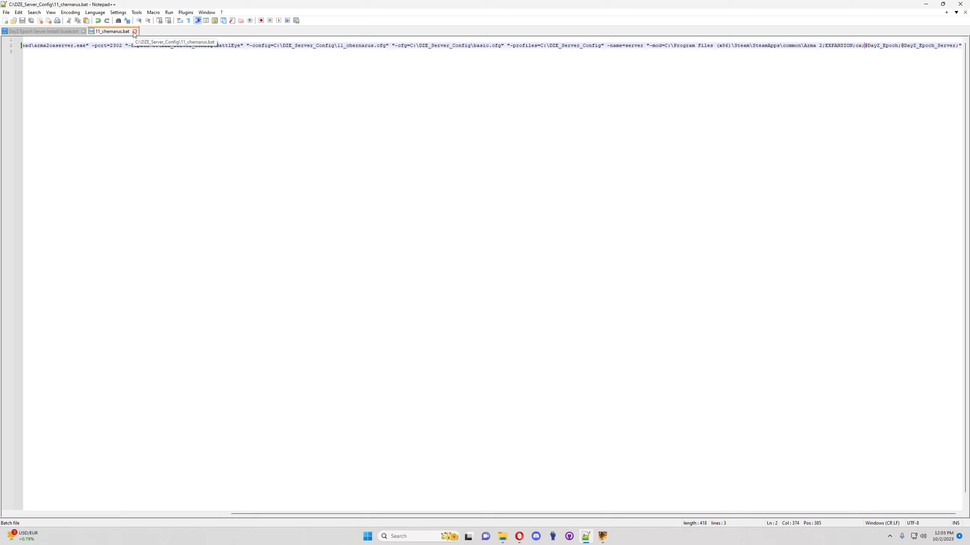
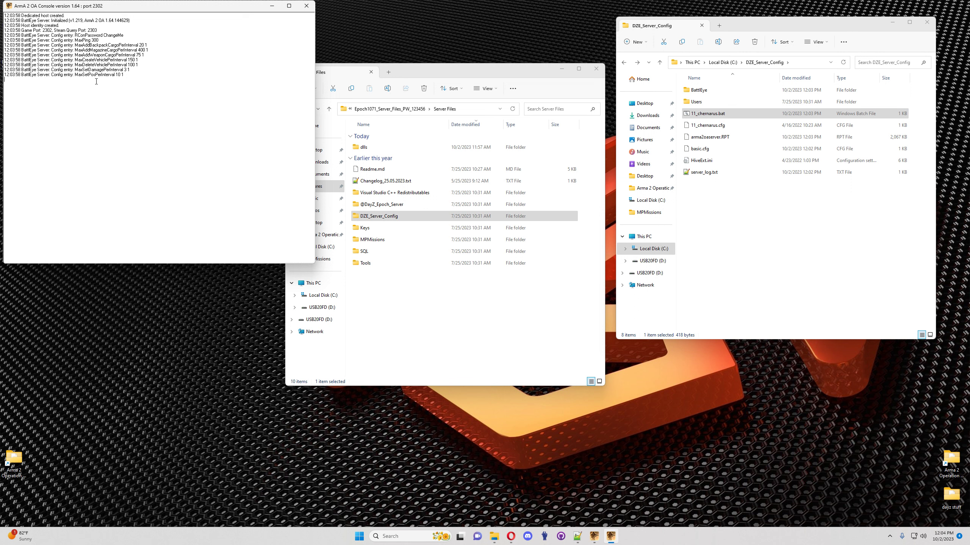
# Step: Shut down the running ArmA 2 OA server console
pyautogui.moveTo(27, 20); pyautogui.dragTo(61, 25)
pyautogui.click(99, 50)
pyautogui.click(306, 6)
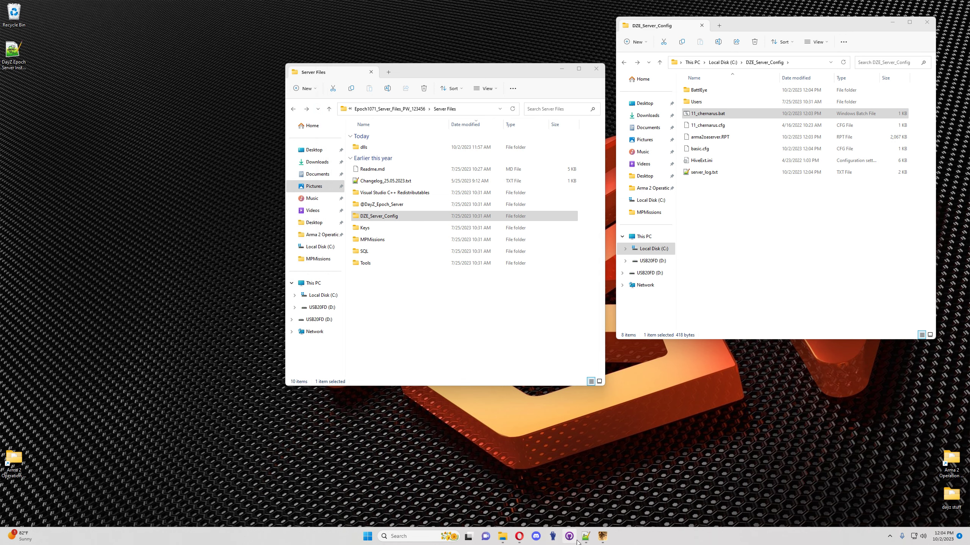
# Step: Review the install guide's config-editing steps, then minimize Notepad++
pyautogui.click(586, 536)
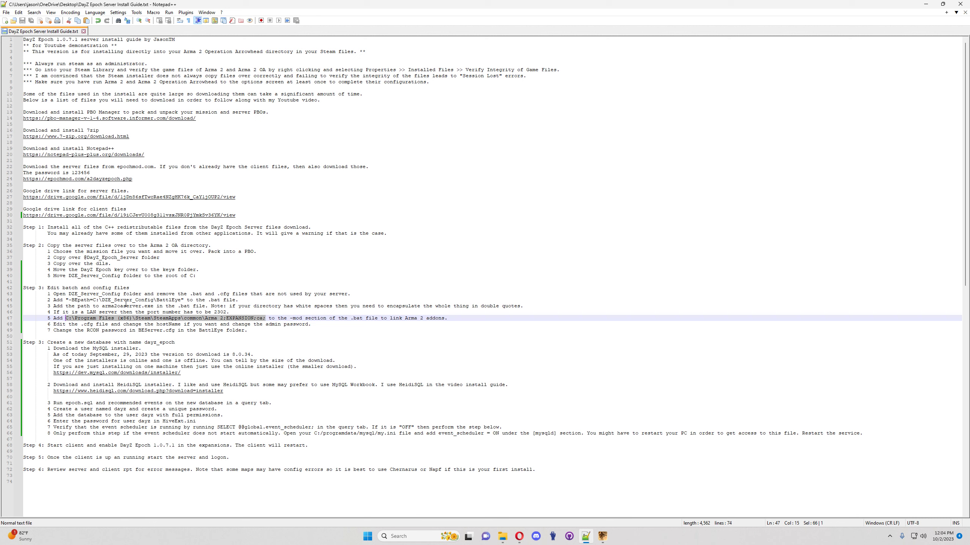
pyautogui.doubleClick(107, 334)
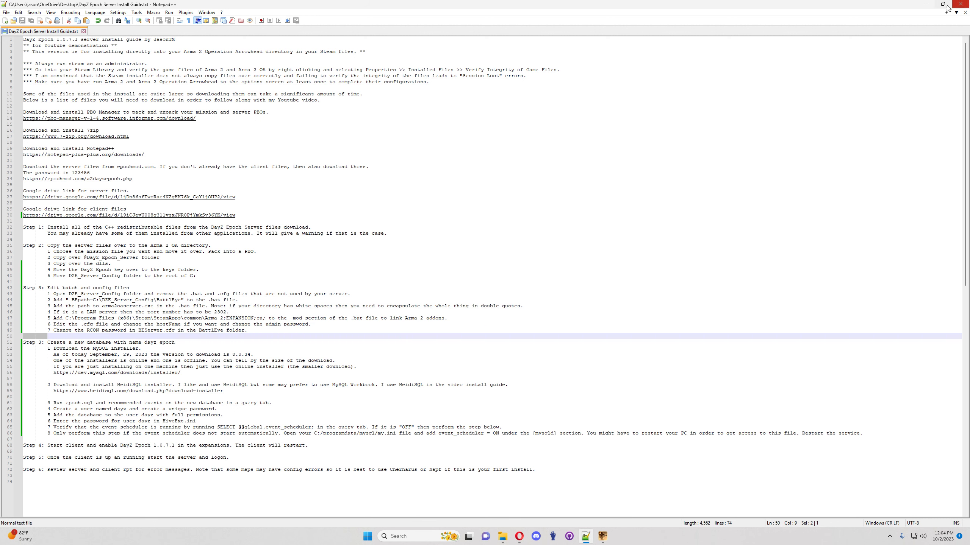
pyautogui.click(926, 6)
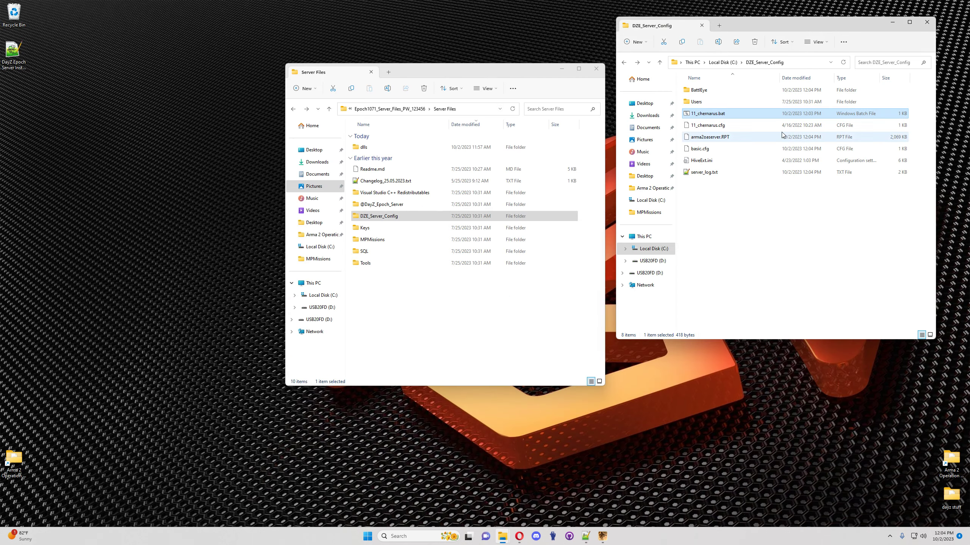
# Step: Open 11_chernarus.cfg in Notepad++ and change hostName to 'DayZ Epoch Test Server'
pyautogui.click(710, 127)
pyautogui.rightClick(711, 127)
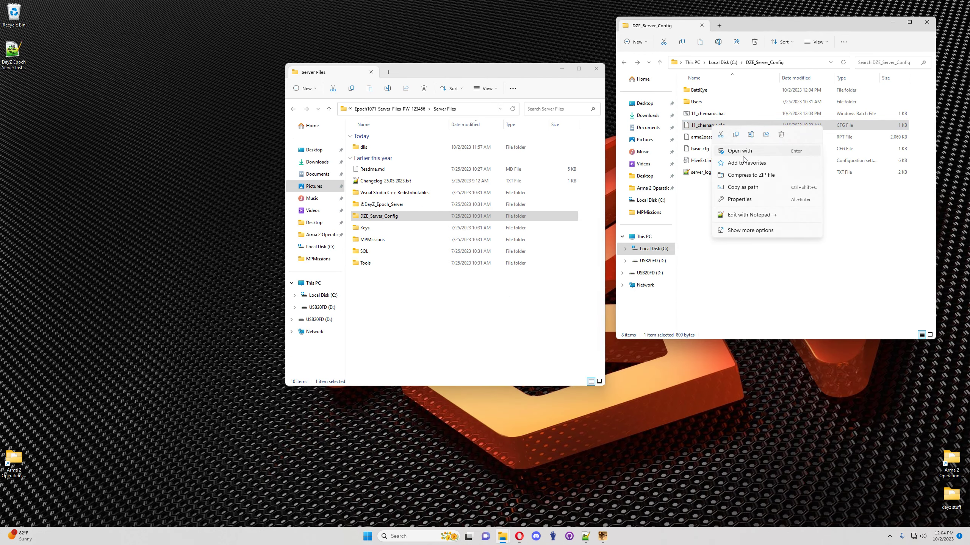
pyautogui.click(741, 218)
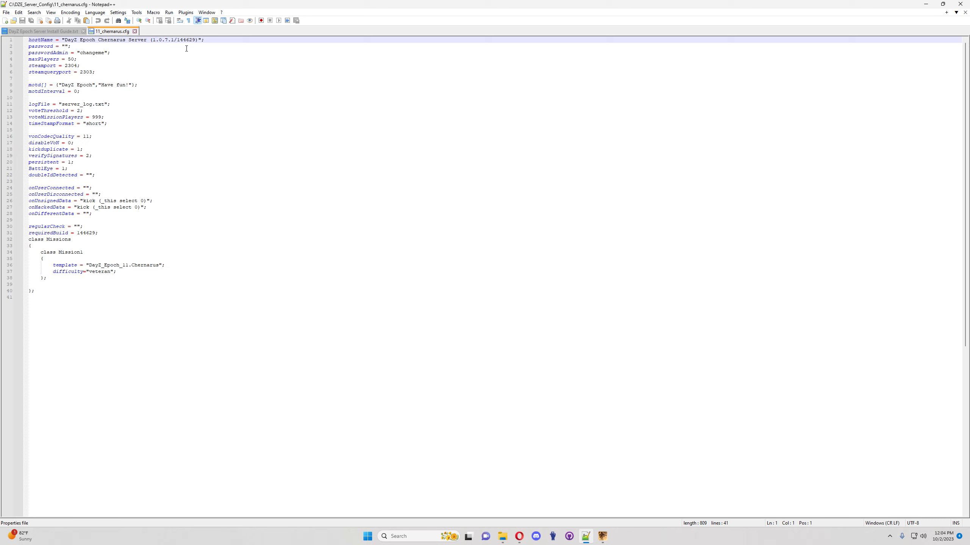
pyautogui.click(198, 40)
pyautogui.press('BackSpace')
pyautogui.press('BackSpace')
pyautogui.press('BackSpace')
pyautogui.press('BackSpace')
pyautogui.press('BackSpace')
pyautogui.press('BackSpace')
pyautogui.press('BackSpace')
pyautogui.press('BackSpace')
pyautogui.press('BackSpace')
pyautogui.press('BackSpace')
pyautogui.press('BackSpace')
pyautogui.press('BackSpace')
pyautogui.press('BackSpace')
pyautogui.press('BackSpace')
pyautogui.press('BackSpace')
pyautogui.press('BackSpace')
pyautogui.press('BackSpace')
pyautogui.press('BackSpace')
pyautogui.press('BackSpace')
pyautogui.press('BackSpace')
pyautogui.press('BackSpace')
pyautogui.write('Test Server')
pyautogui.click(79, 65)
pyautogui.doubleClick(92, 53)
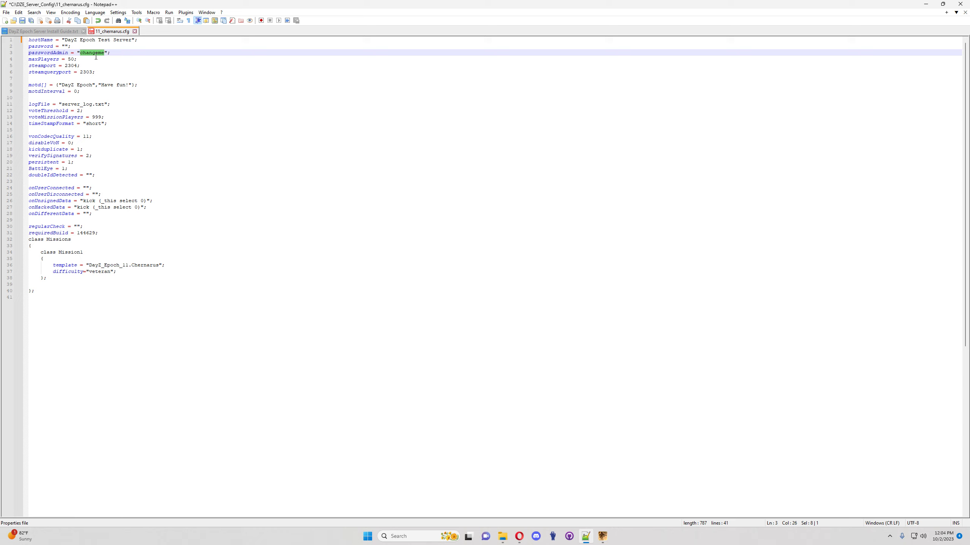
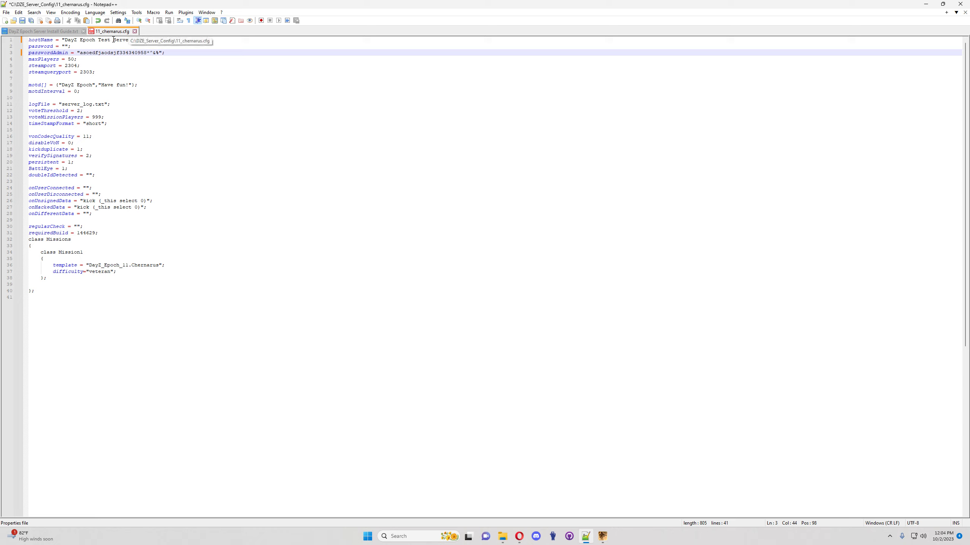
pyautogui.moveTo(160, 53); pyautogui.dragTo(82, 49)
pyautogui.click(103, 50)
pyautogui.click(23, 20)
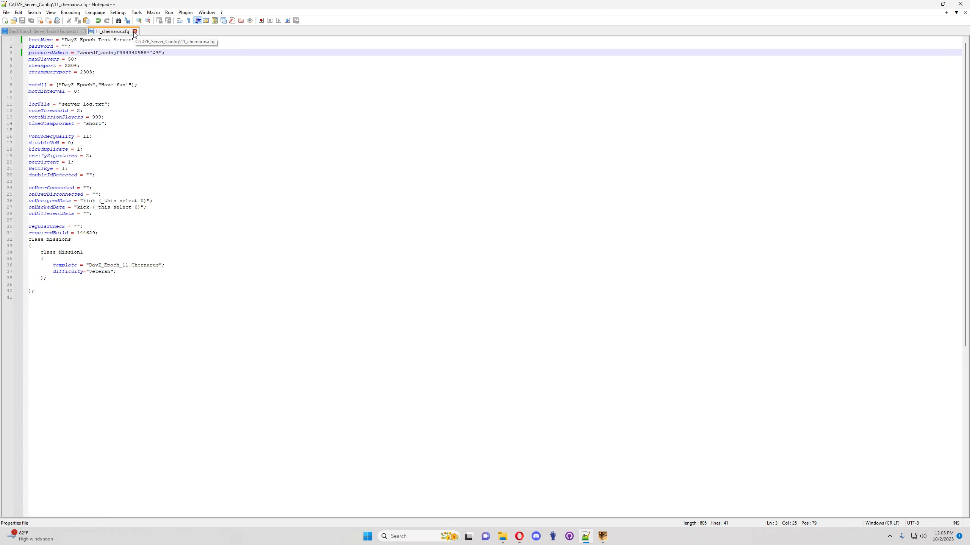
pyautogui.click(134, 31)
pyautogui.click(927, 5)
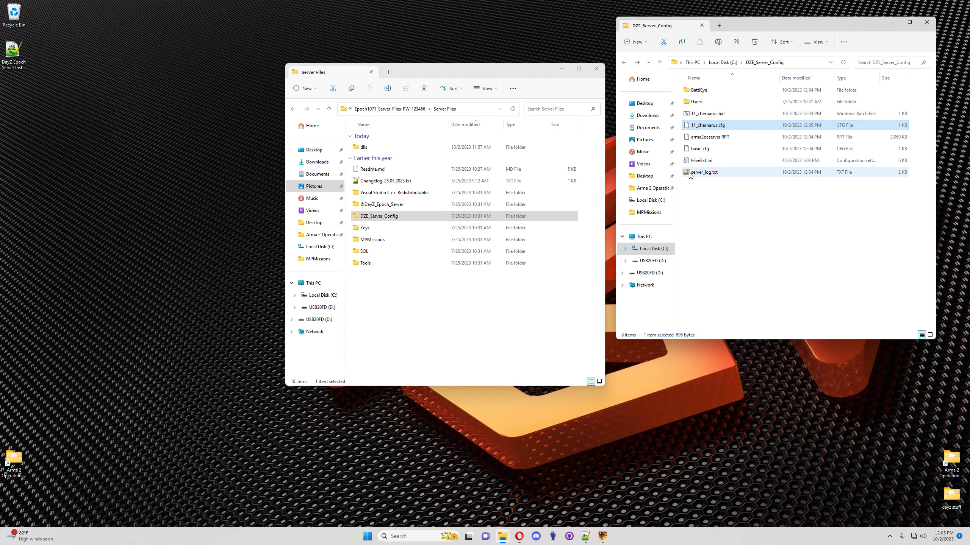
# Step: In the BattlEye folder, replace BEServer.cfg's ChangeMe RCon password with a new one and save
pyautogui.doubleClick(711, 89)
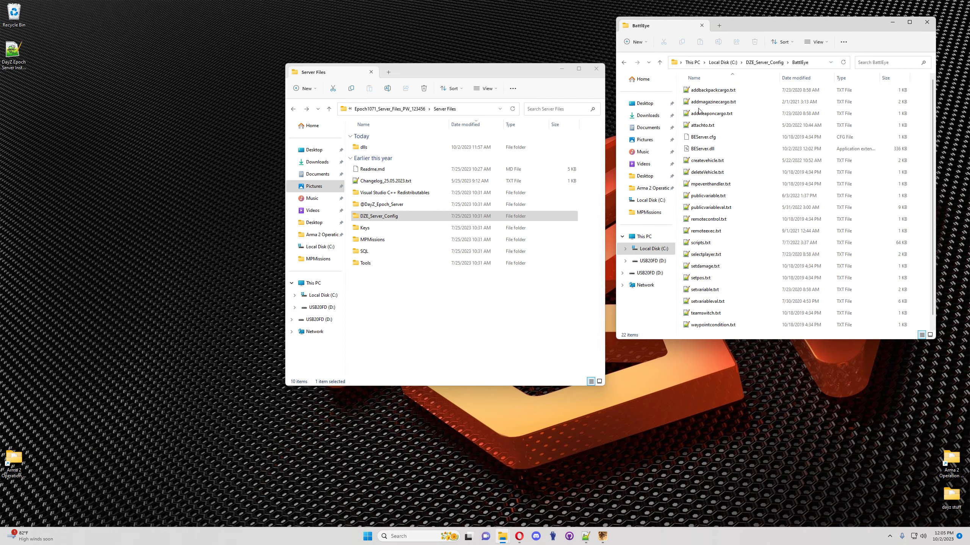
pyautogui.rightClick(697, 138)
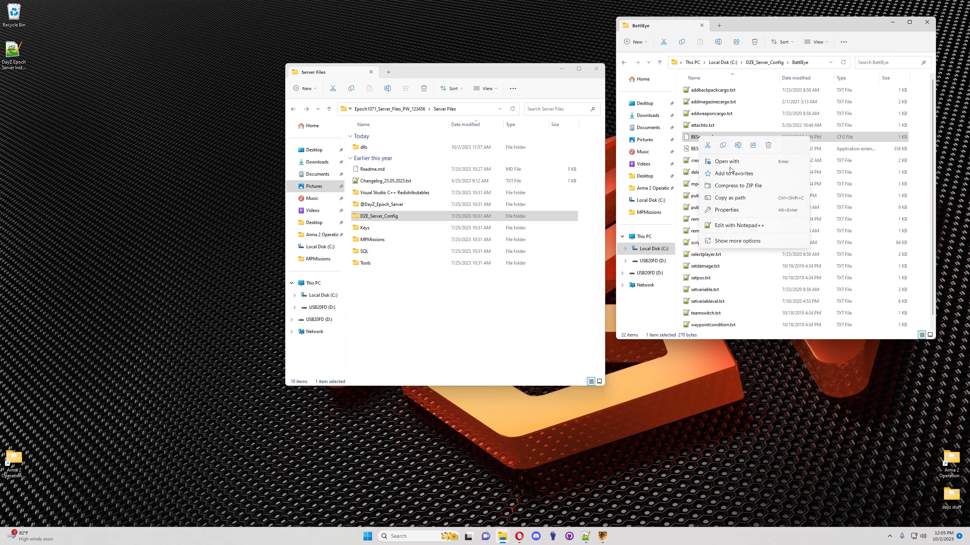
pyautogui.click(717, 223)
pyautogui.doubleClick(69, 39)
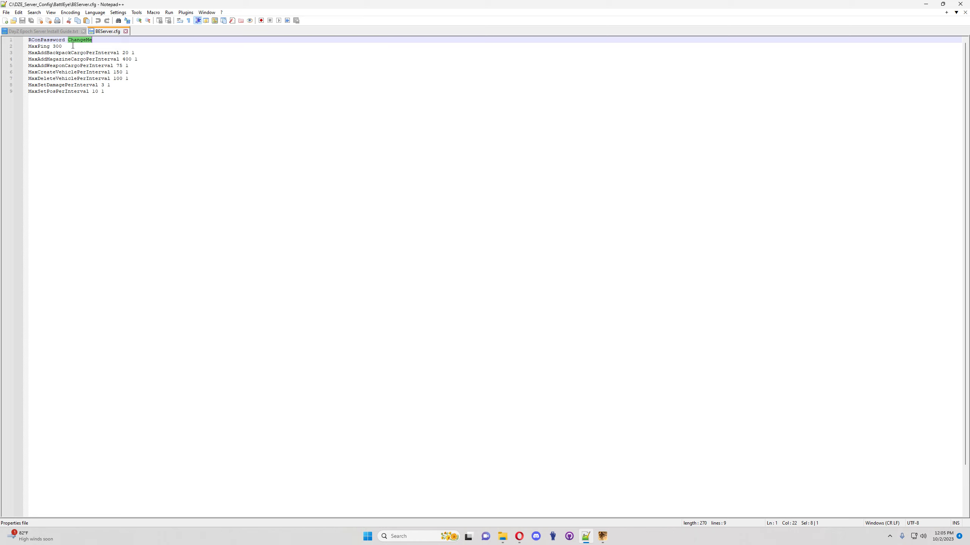
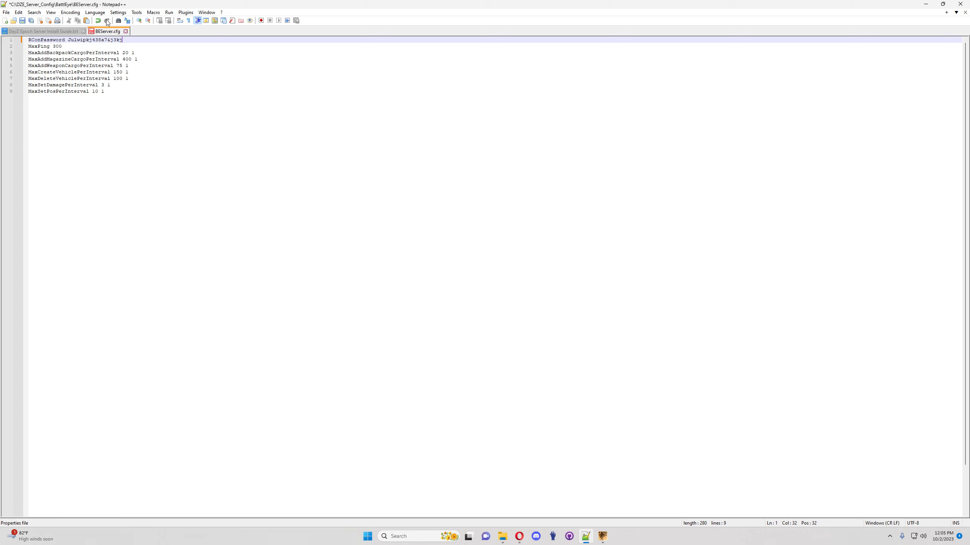
pyautogui.click(22, 20)
pyautogui.doubleClick(100, 40)
pyautogui.moveTo(122, 40); pyautogui.dragTo(68, 40)
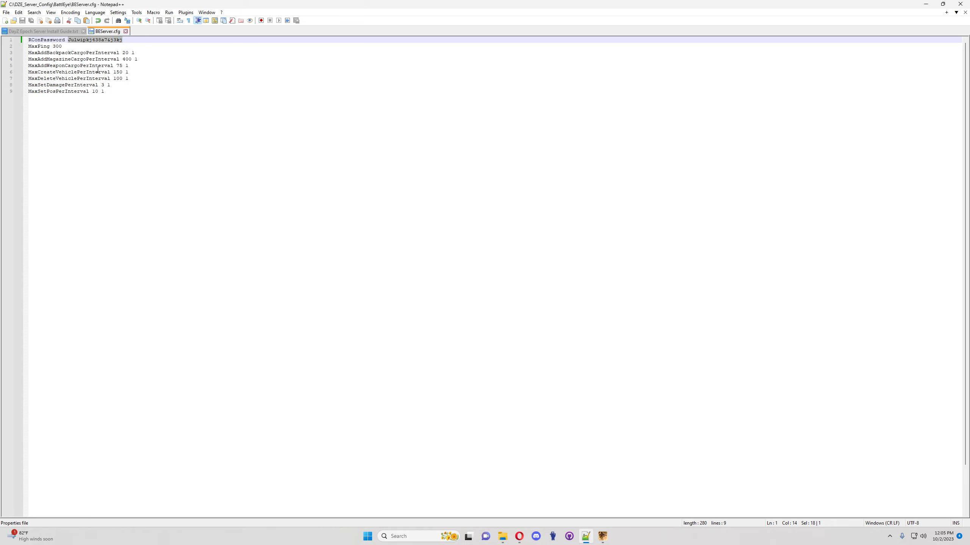
pyautogui.click(125, 31)
pyautogui.click(925, 4)
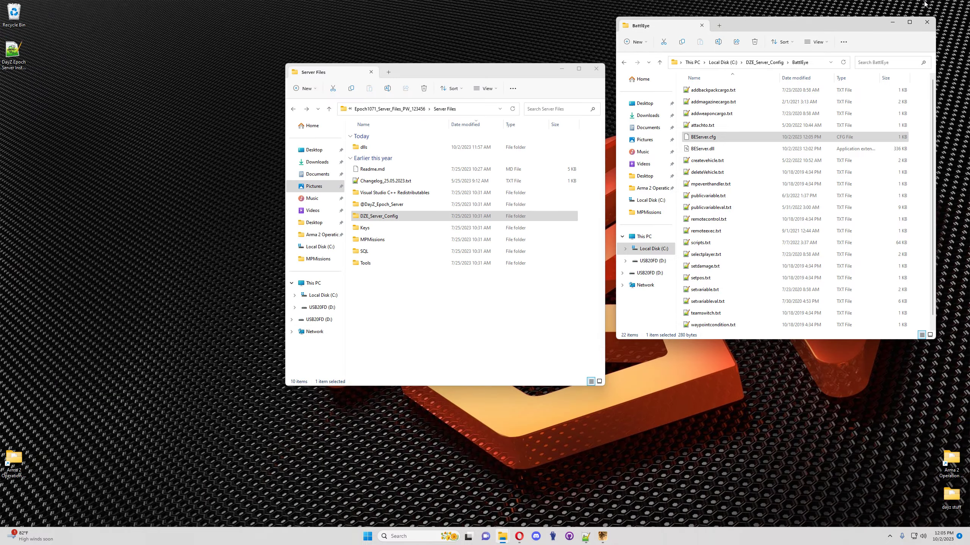
# Step: Return to DZE_Server_Config and read the guide's LAN port 2302 note and MySQL download step
pyautogui.click(624, 62)
pyautogui.click(585, 536)
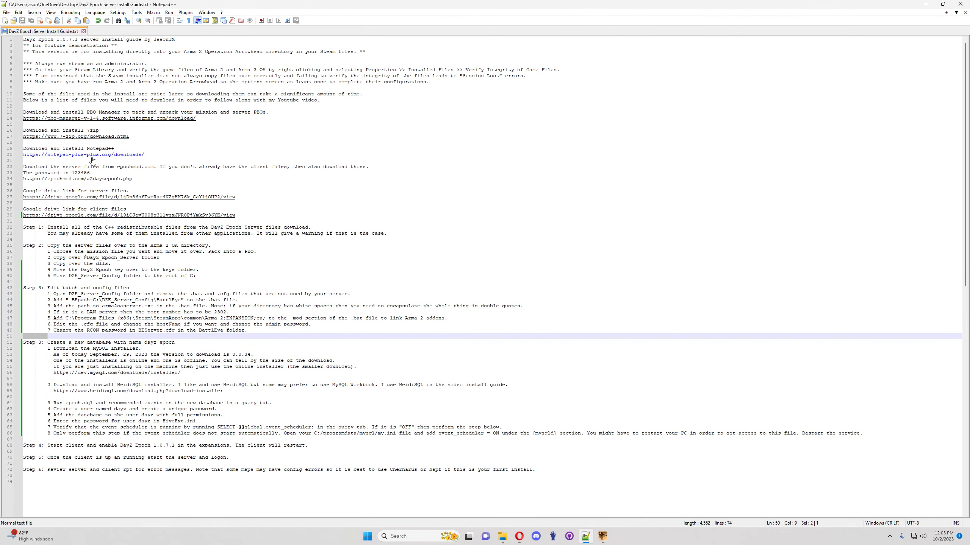
pyautogui.scroll(-2, 98, 164)
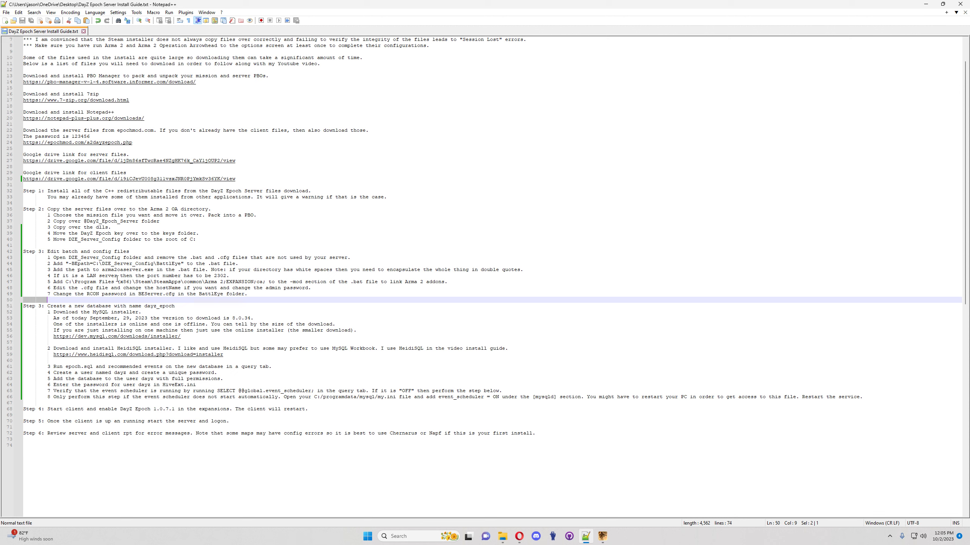
pyautogui.moveTo(228, 277); pyautogui.dragTo(211, 278)
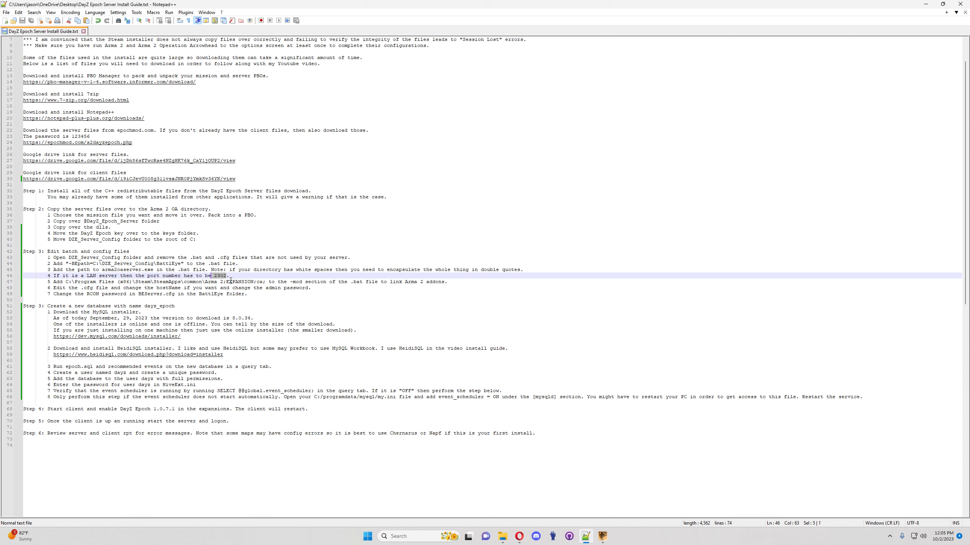
pyautogui.doubleClick(222, 277)
pyautogui.scroll(-1, 138, 301)
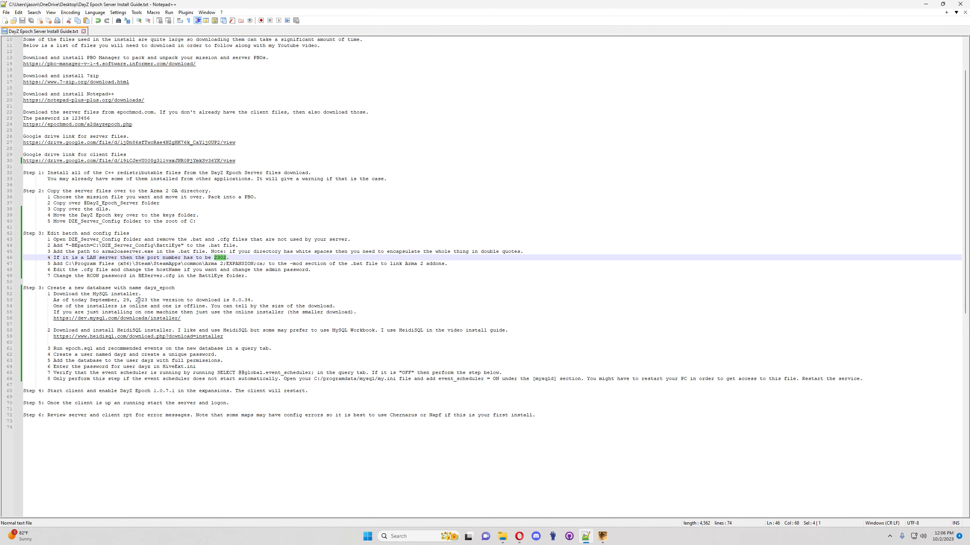
pyautogui.click(96, 294)
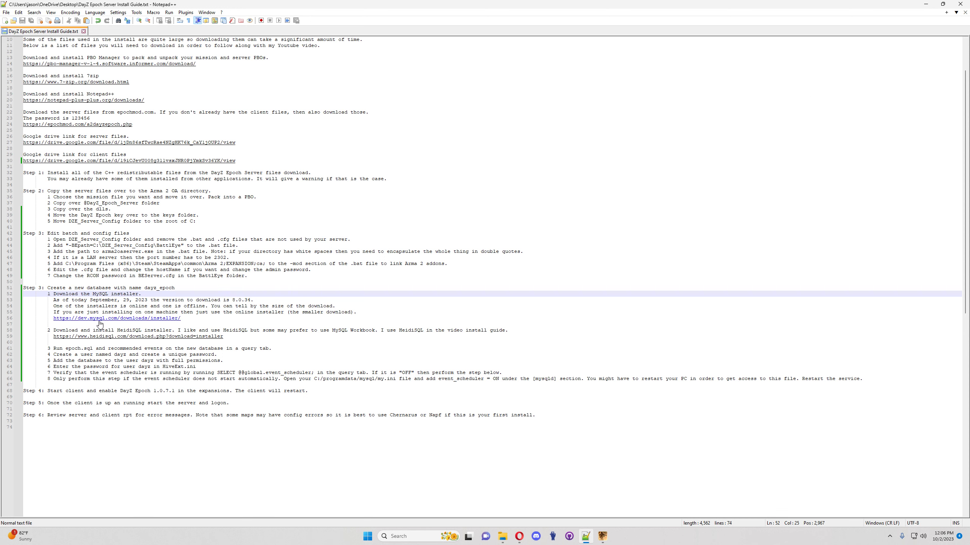
pyautogui.click(924, 8)
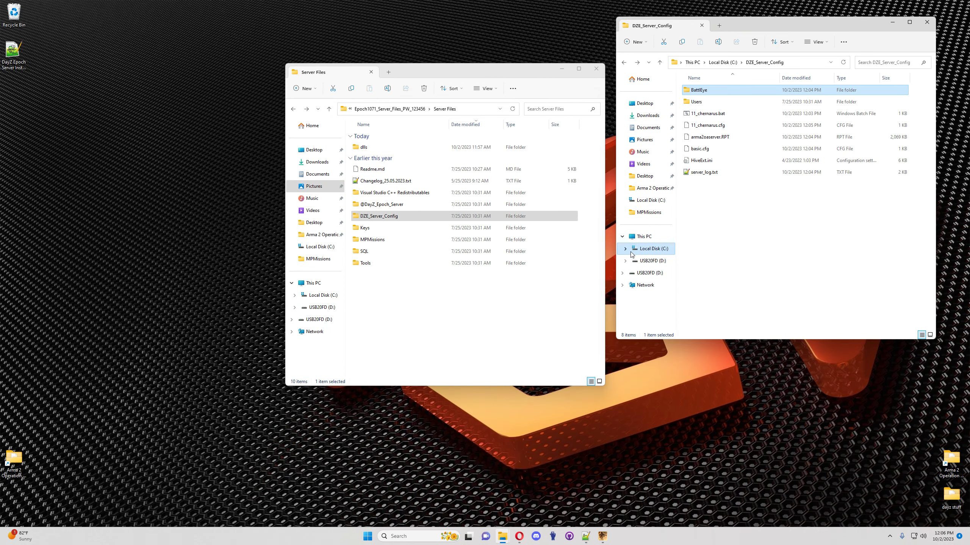
# Step: Run the MySQL installer from Downloads and install MySQL Server 8.0.34 as Server only
pyautogui.click(656, 120)
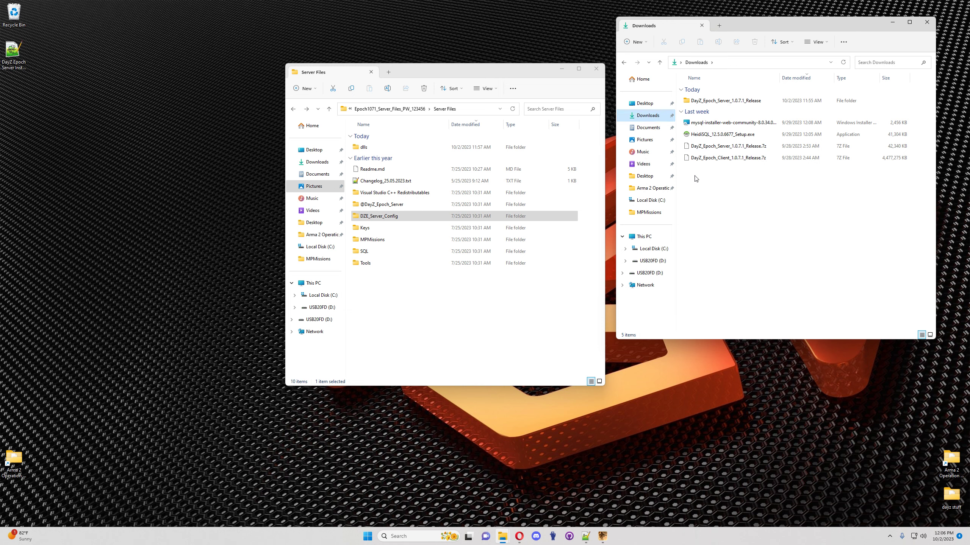
pyautogui.doubleClick(718, 123)
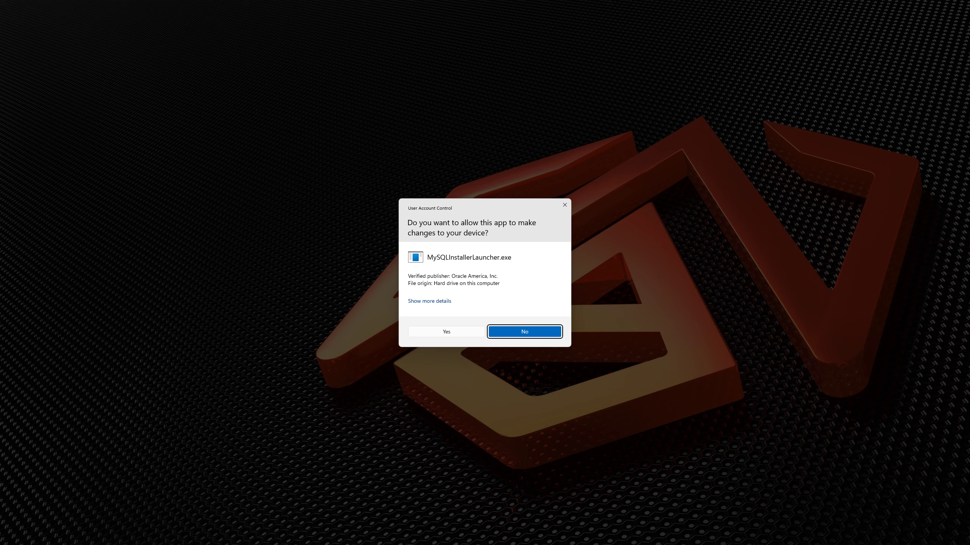
pyautogui.click(447, 332)
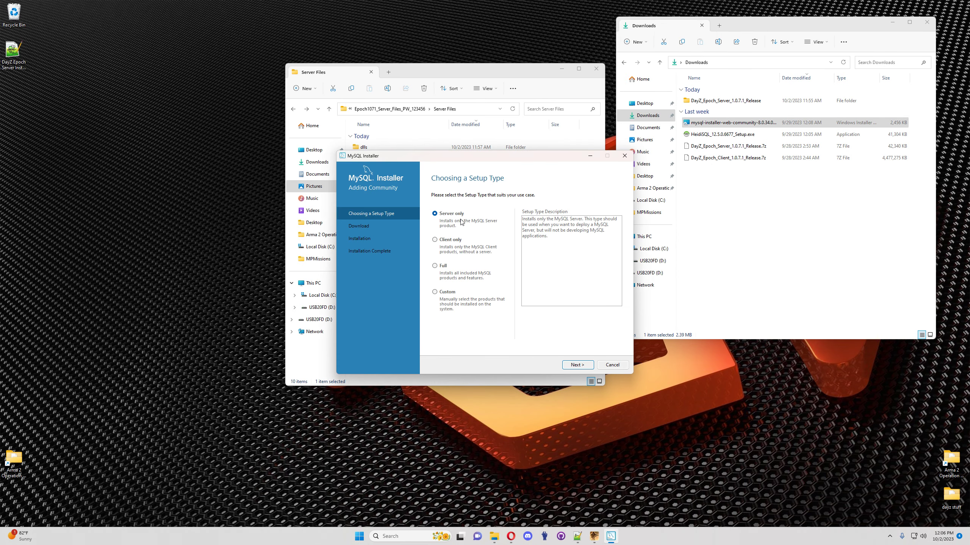
pyautogui.click(577, 364)
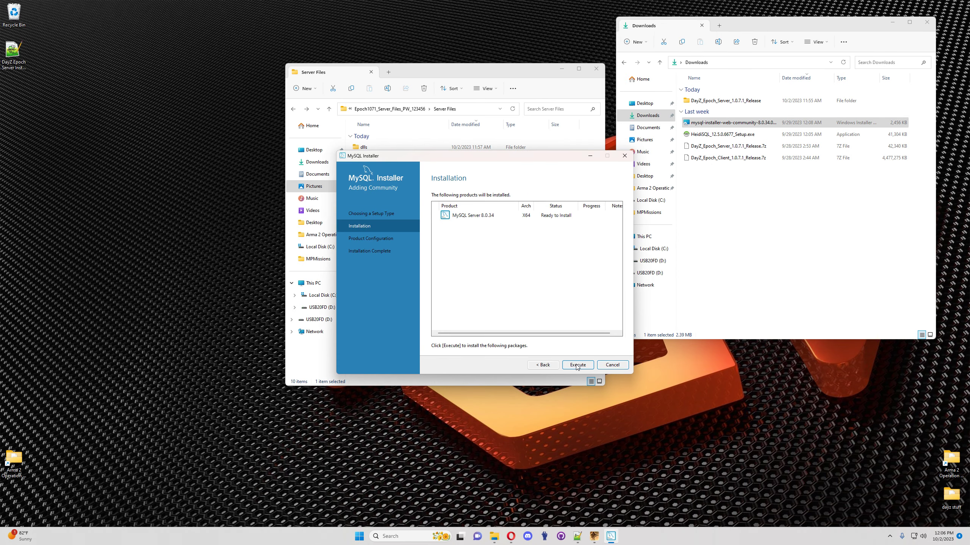
pyautogui.click(584, 366)
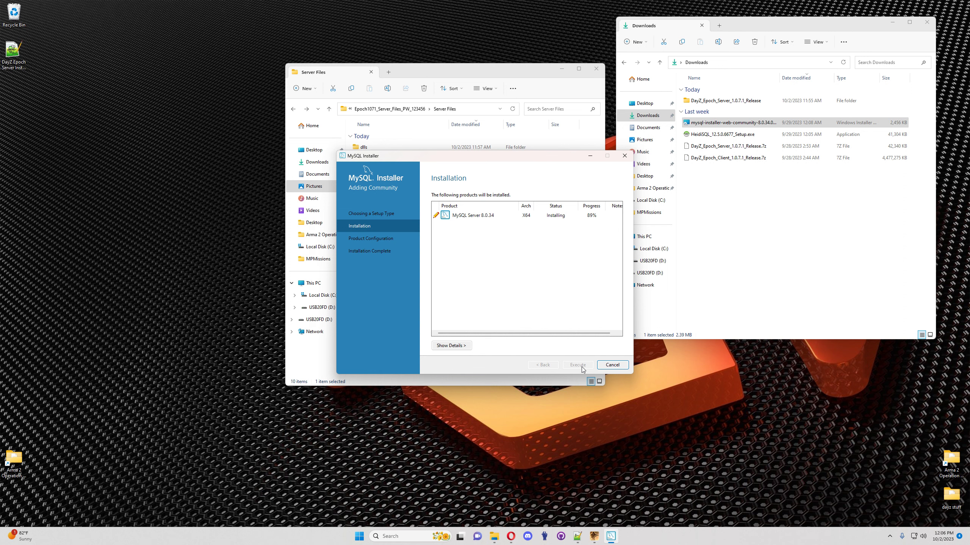
pyautogui.click(582, 367)
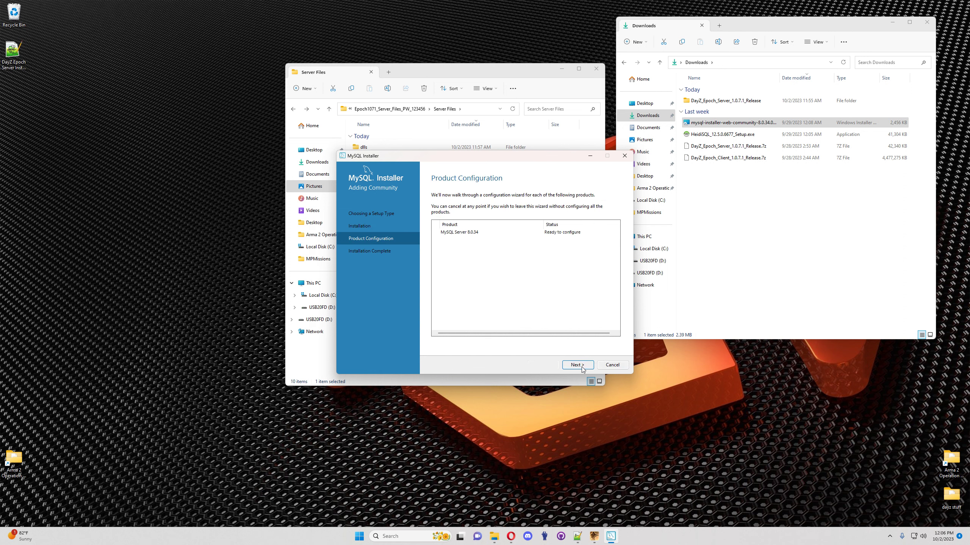
pyautogui.click(577, 365)
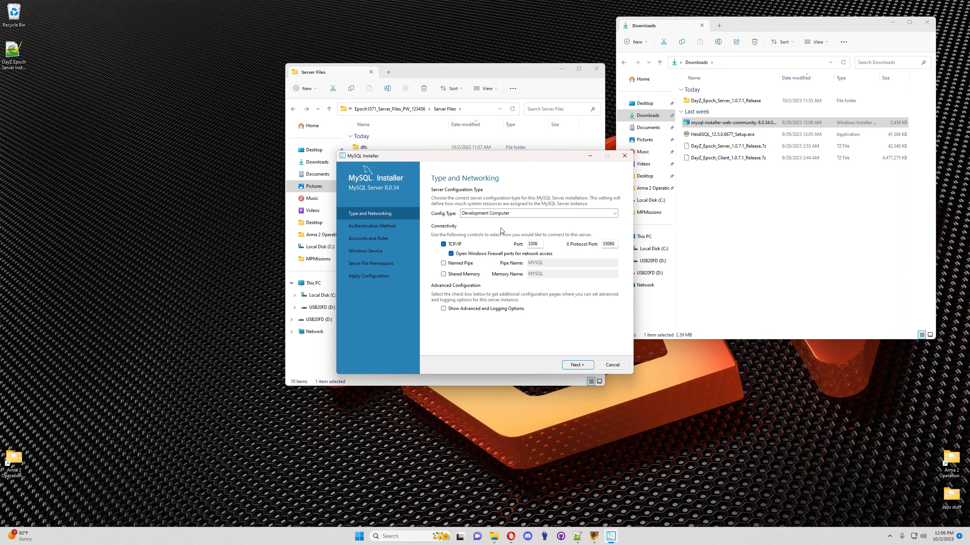
# Step: Set Config Type to Server Computer, keeping port 3306, and continue to authentication
pyautogui.click(614, 215)
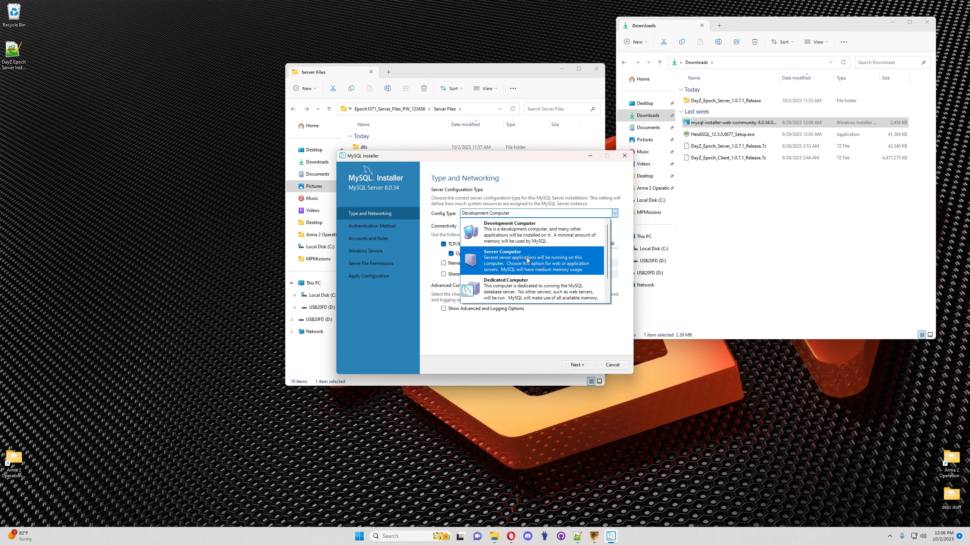
pyautogui.click(528, 259)
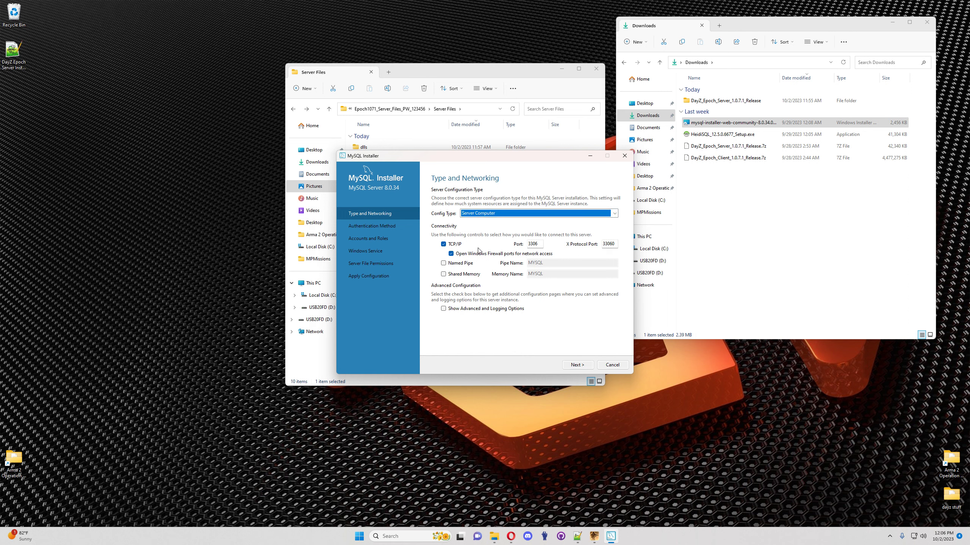
pyautogui.click(534, 245)
pyautogui.click(577, 365)
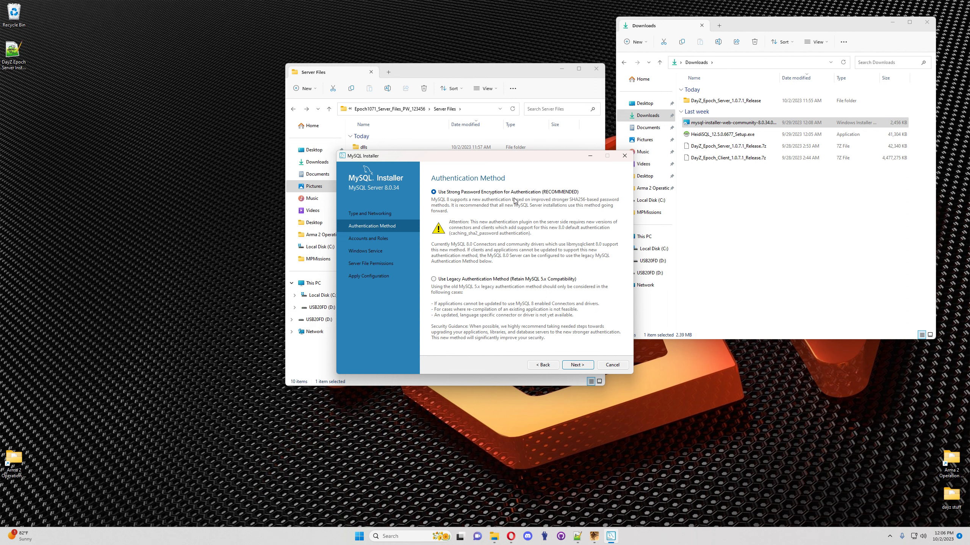
# Step: Keep strong encryption, set the root password, and disable MySQL starting at system startup
pyautogui.click(577, 364)
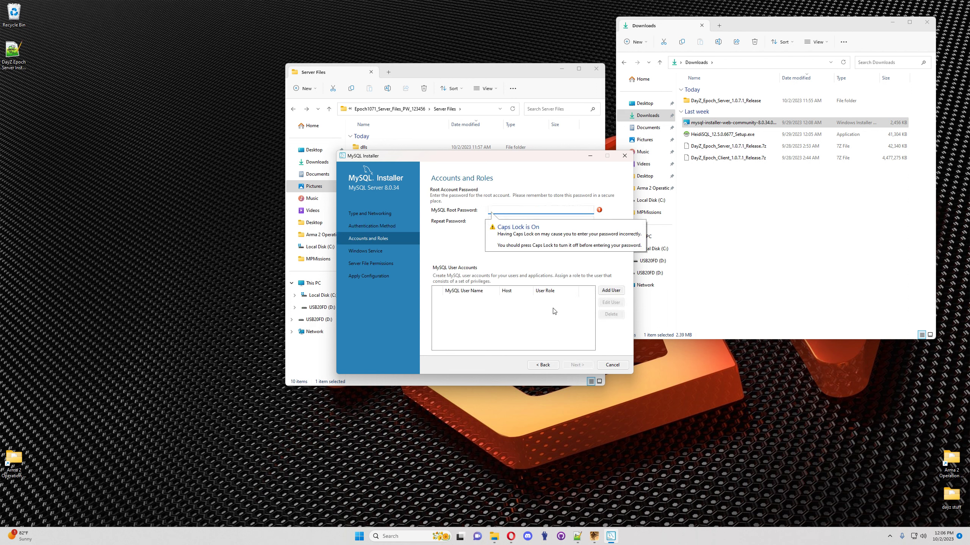
pyautogui.press('capslock')
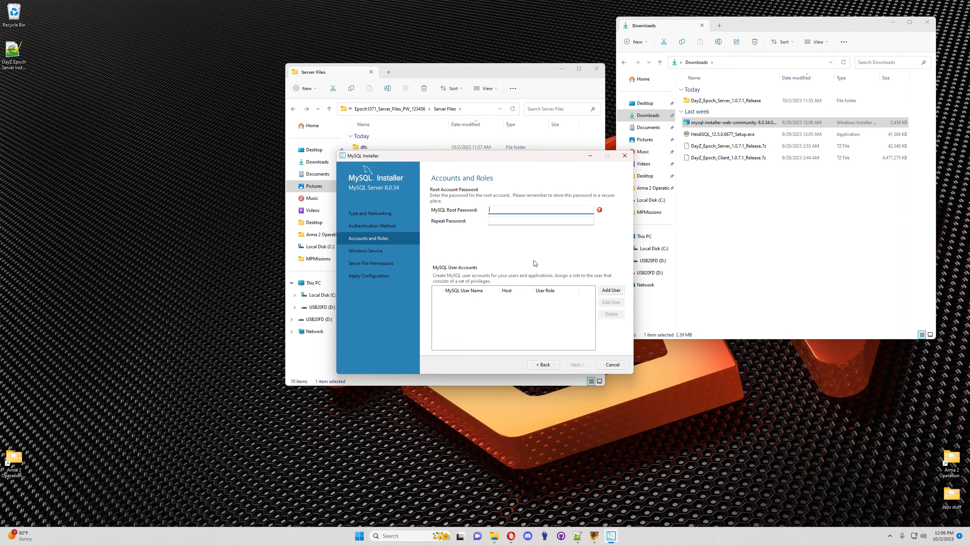
pyautogui.write('•••••')
pyautogui.press('Tab')
pyautogui.write('•••••')
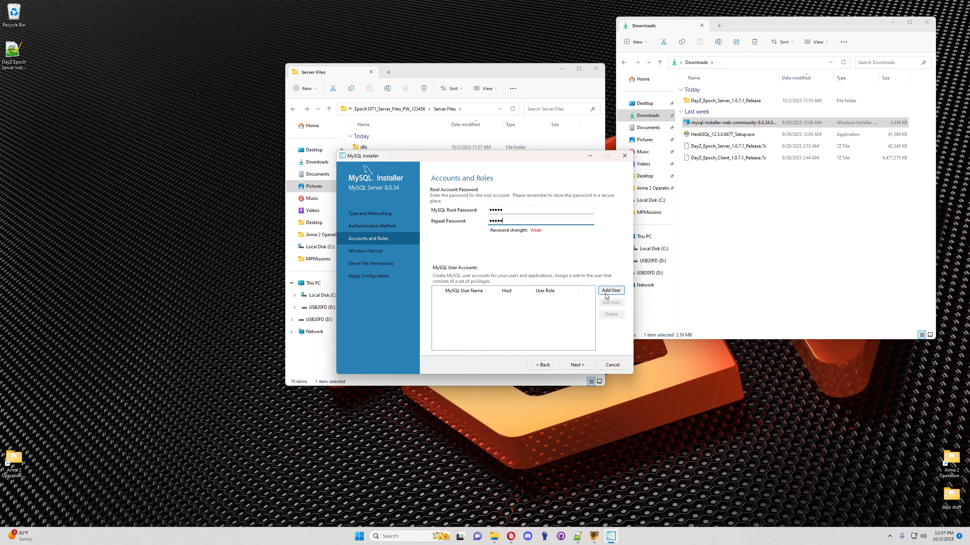
pyautogui.click(579, 366)
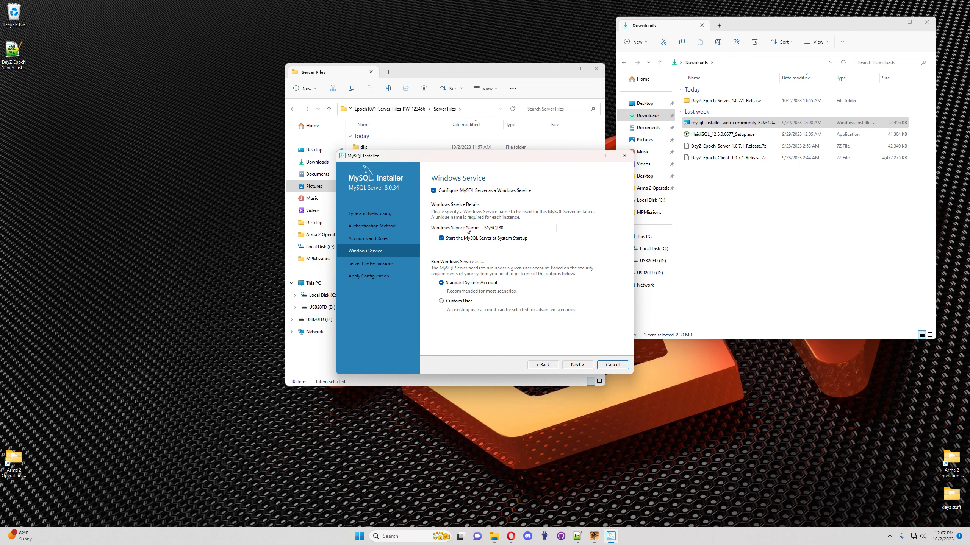
pyautogui.click(441, 239)
# Step: Keep default permissions, apply the MySQL Server 8.0.34 configuration, and close the installer
pyautogui.click(578, 366)
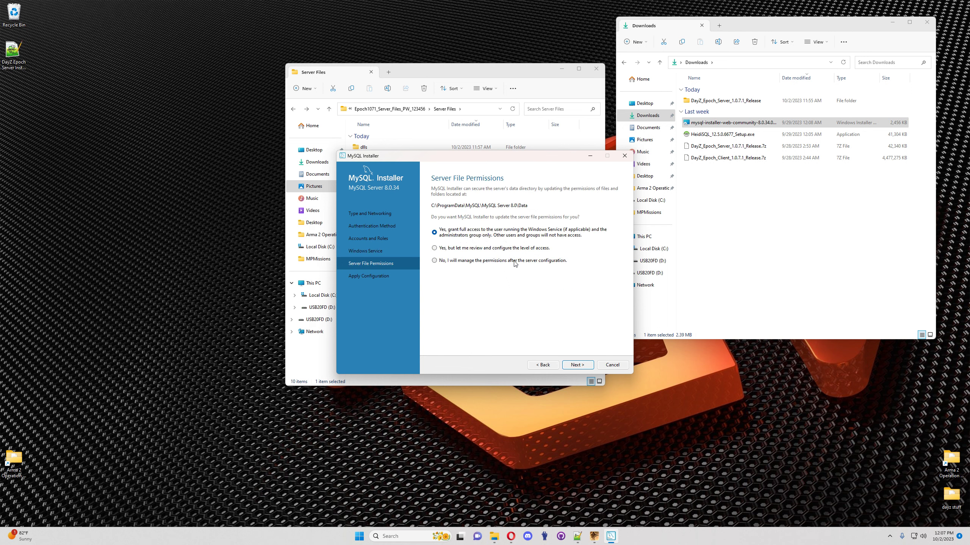
pyautogui.click(579, 366)
pyautogui.click(578, 365)
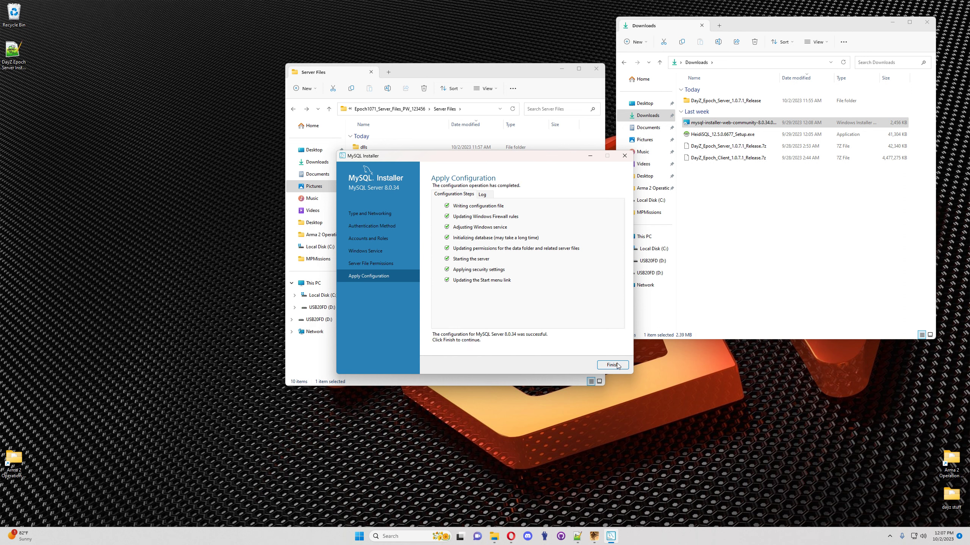
pyautogui.click(612, 365)
pyautogui.click(587, 369)
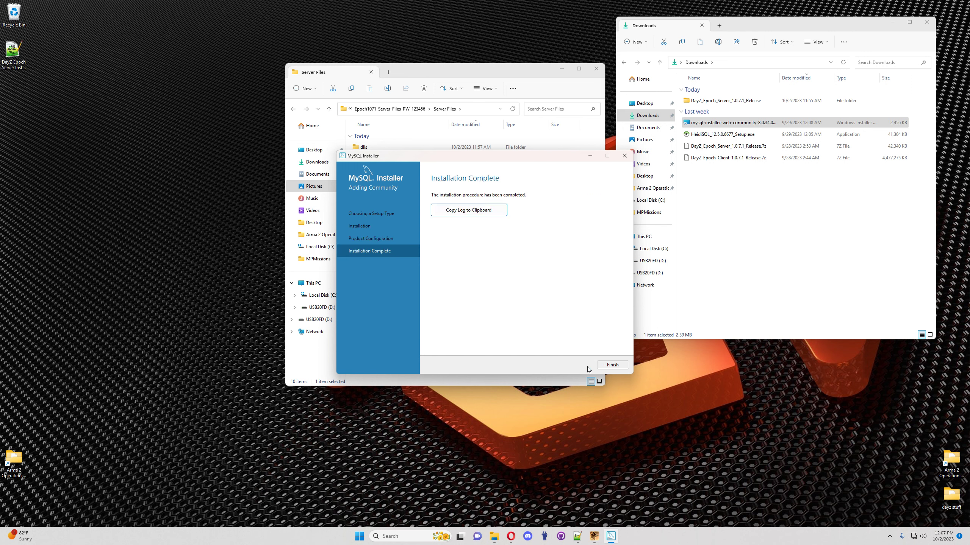
pyautogui.click(612, 365)
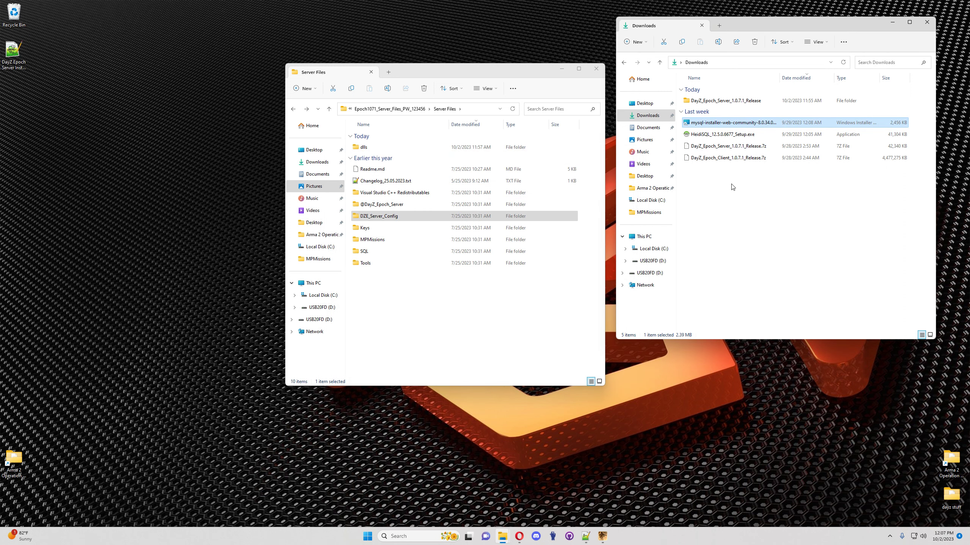
pyautogui.click(404, 536)
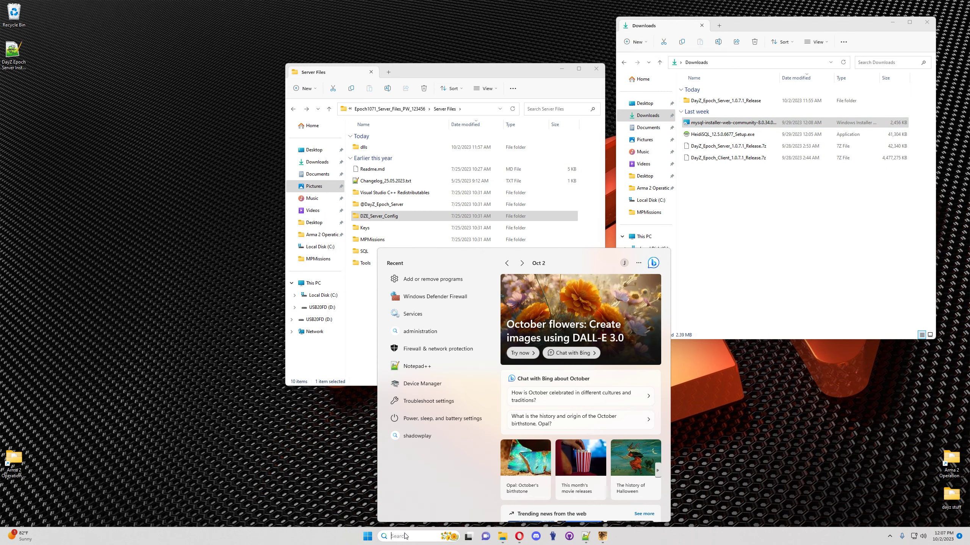
pyautogui.write('services')
pyautogui.press('Return')
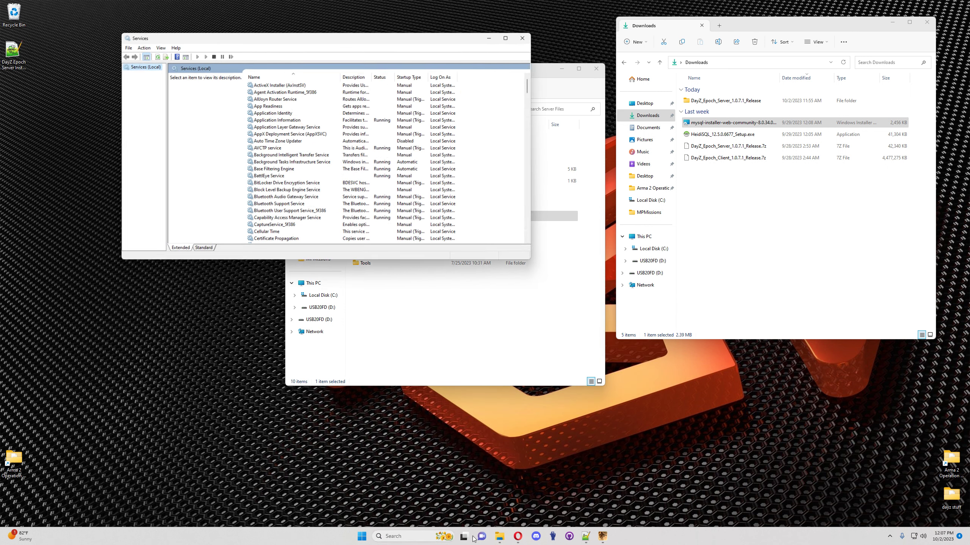
pyautogui.click(269, 141)
pyautogui.press('m')
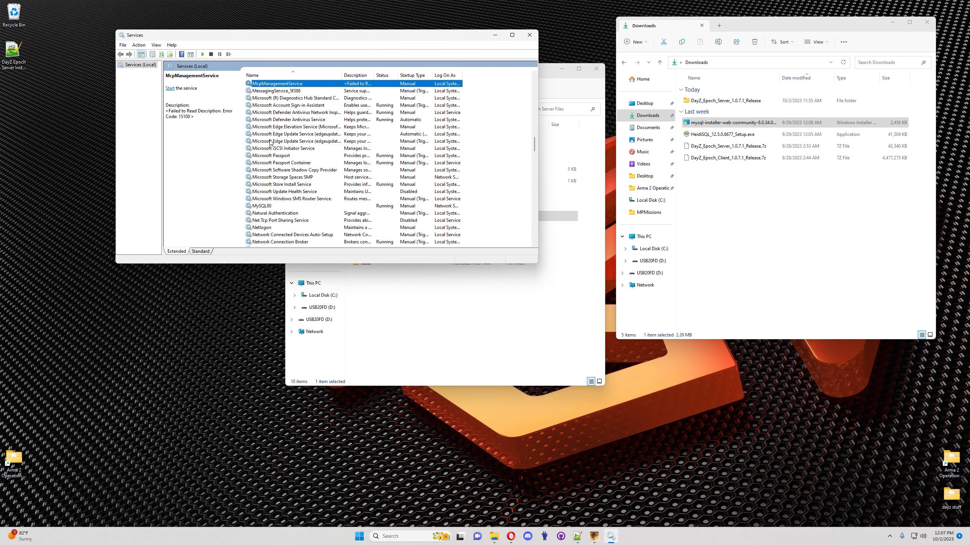
pyautogui.click(268, 206)
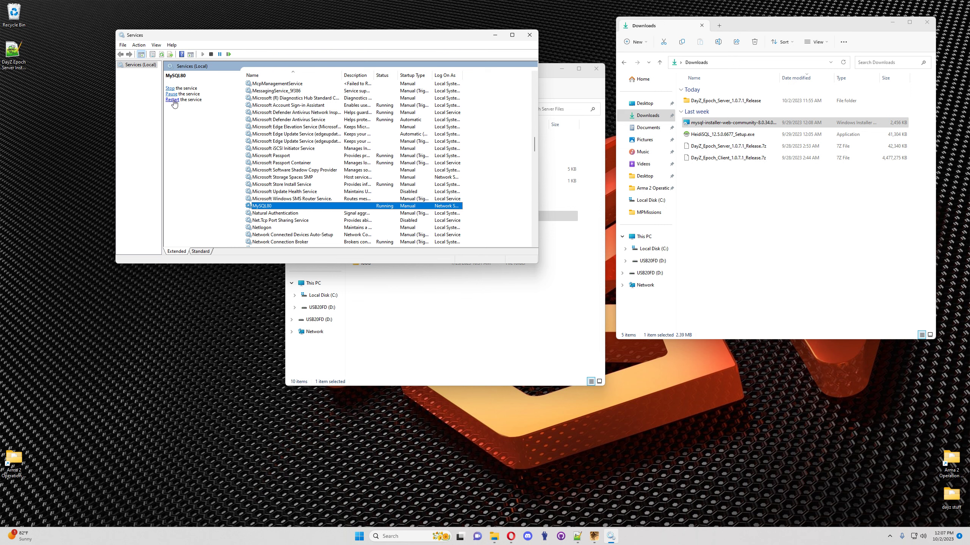
pyautogui.click(530, 35)
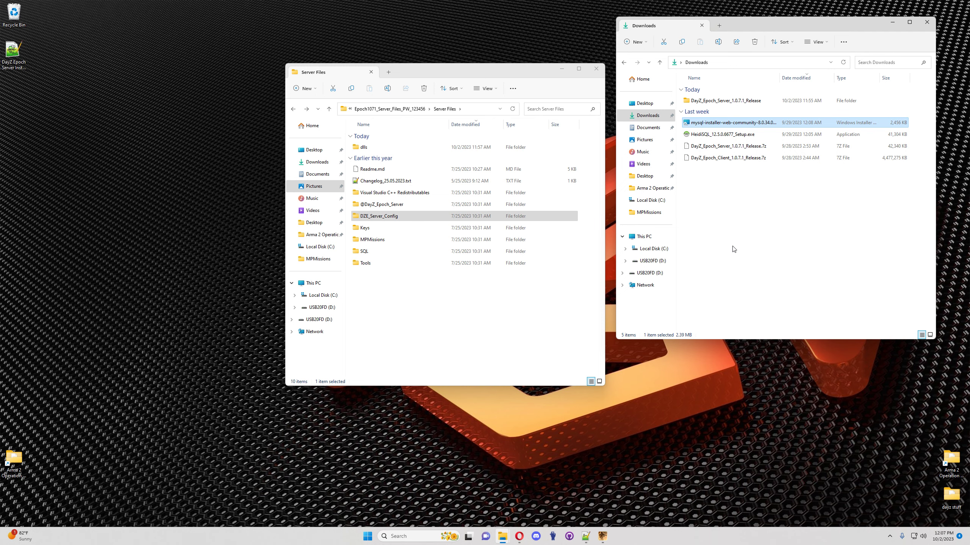
# Step: Run HeidiSQL setup for all users, accept the license, and keep default folders
pyautogui.doubleClick(720, 135)
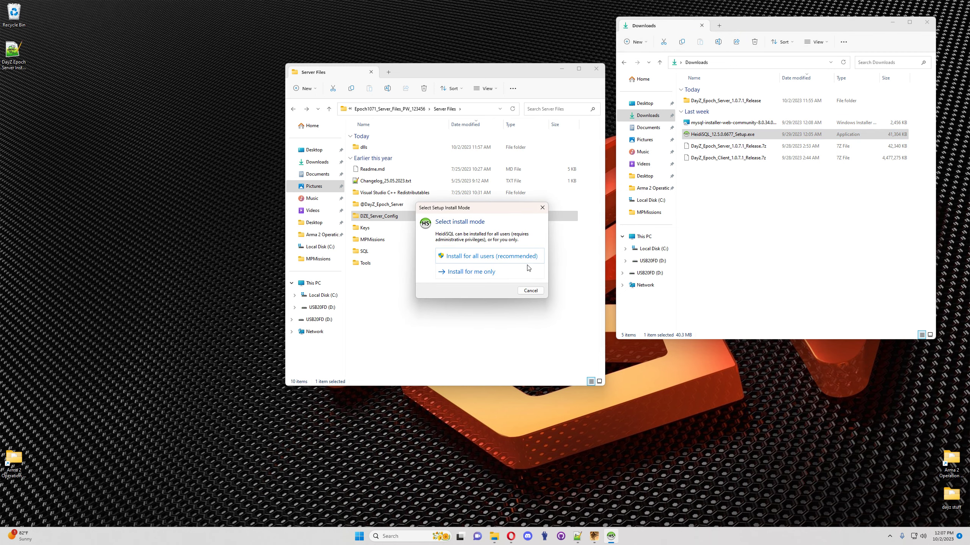
pyautogui.click(494, 256)
pyautogui.click(470, 330)
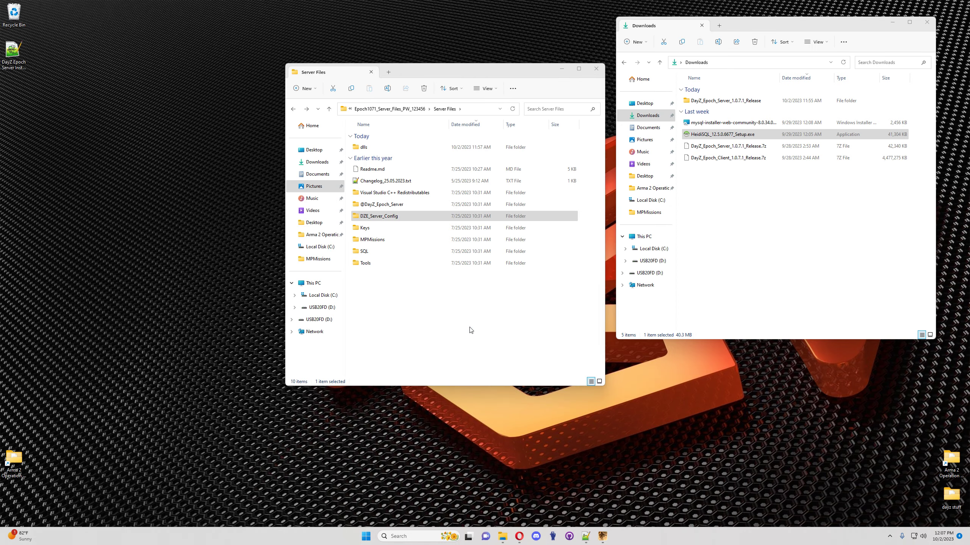
pyautogui.click(420, 318)
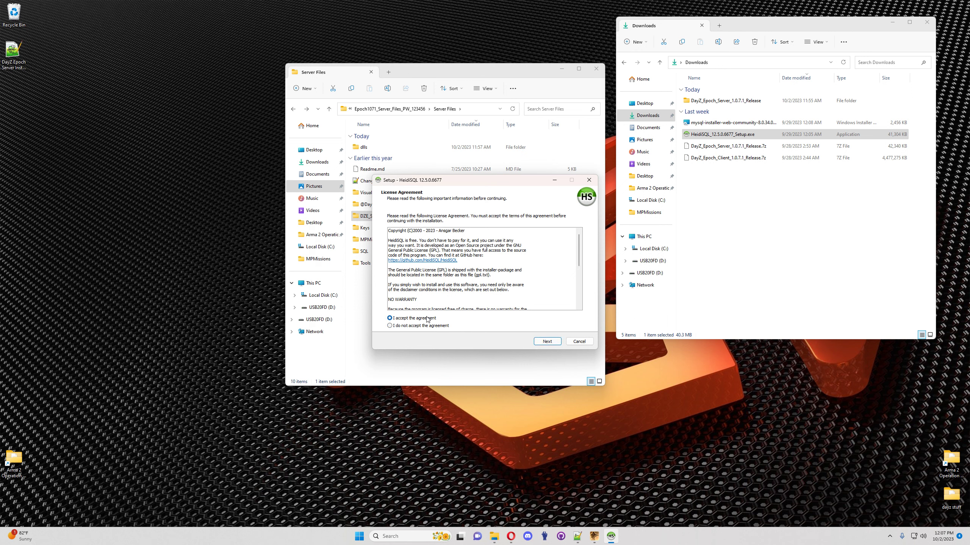
pyautogui.click(547, 342)
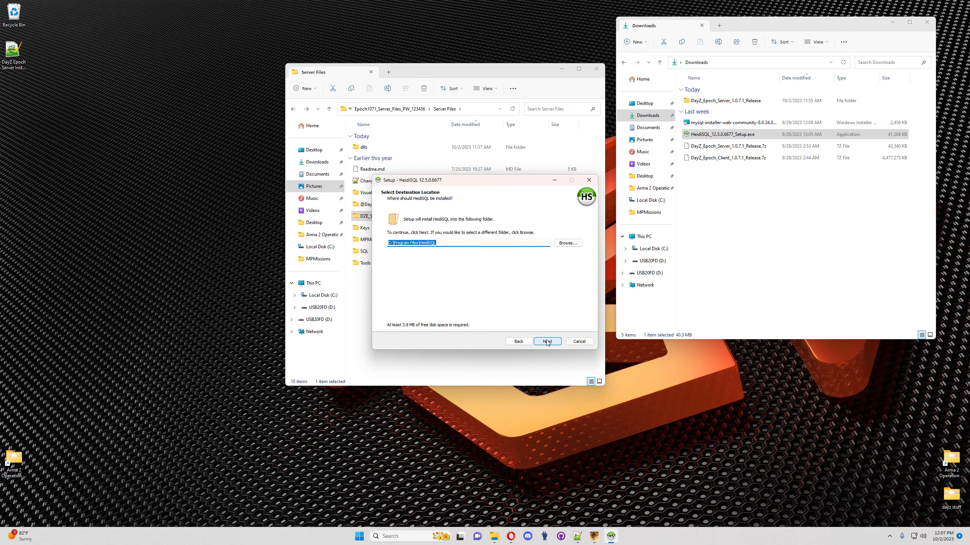
pyautogui.click(547, 342)
pyautogui.click(547, 341)
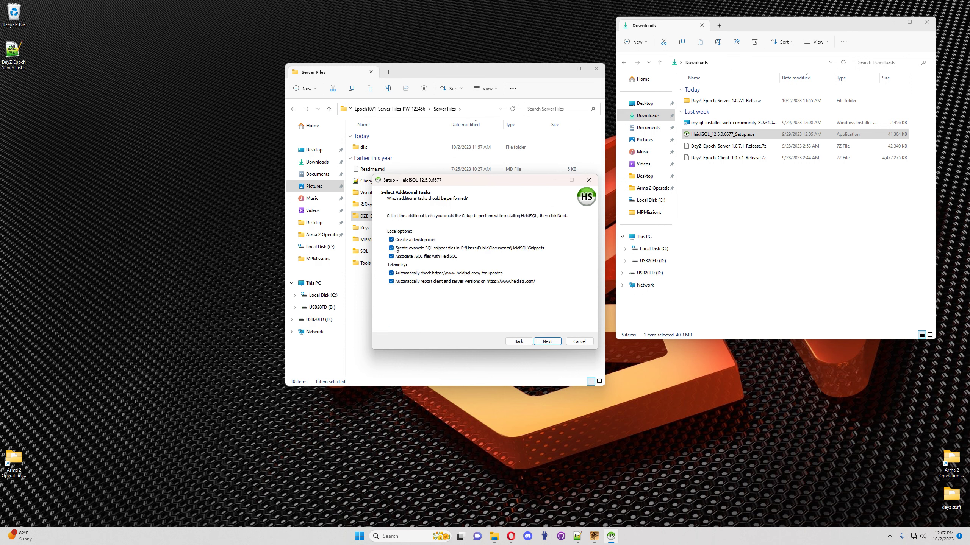
# Step: Disable example snippets, update checks and version reporting, then install HeidiSQL 12.5.0.6677
pyautogui.click(391, 248)
pyautogui.click(391, 273)
pyautogui.click(392, 282)
pyautogui.click(551, 341)
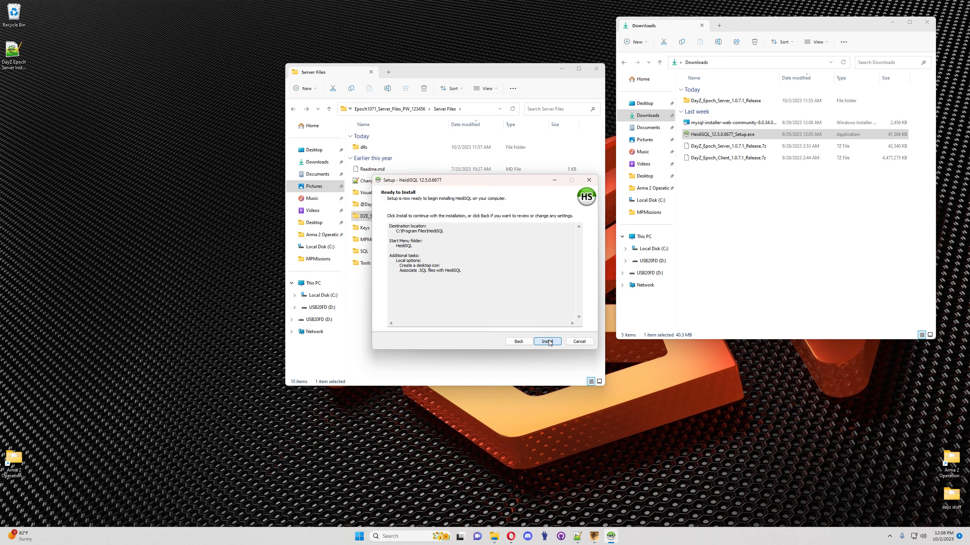
pyautogui.click(547, 342)
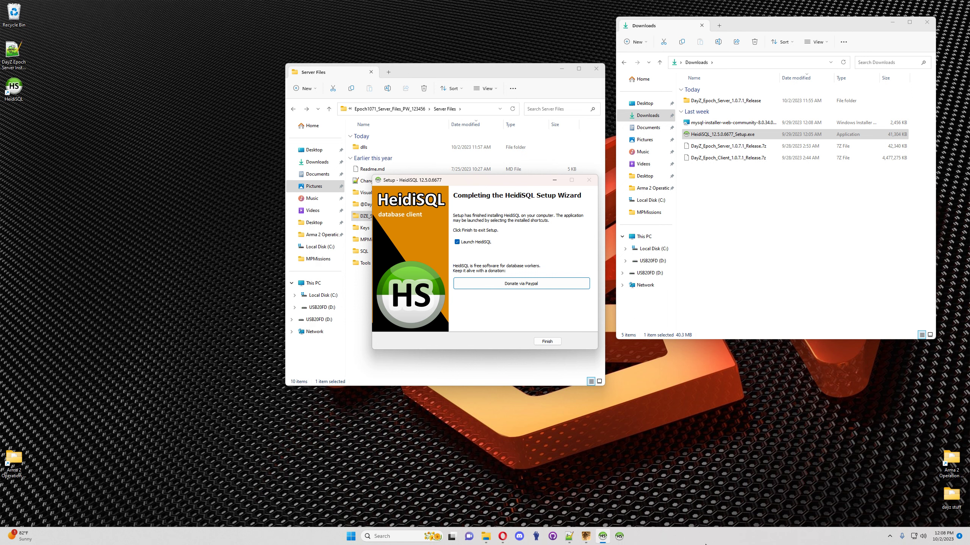
pyautogui.click(457, 242)
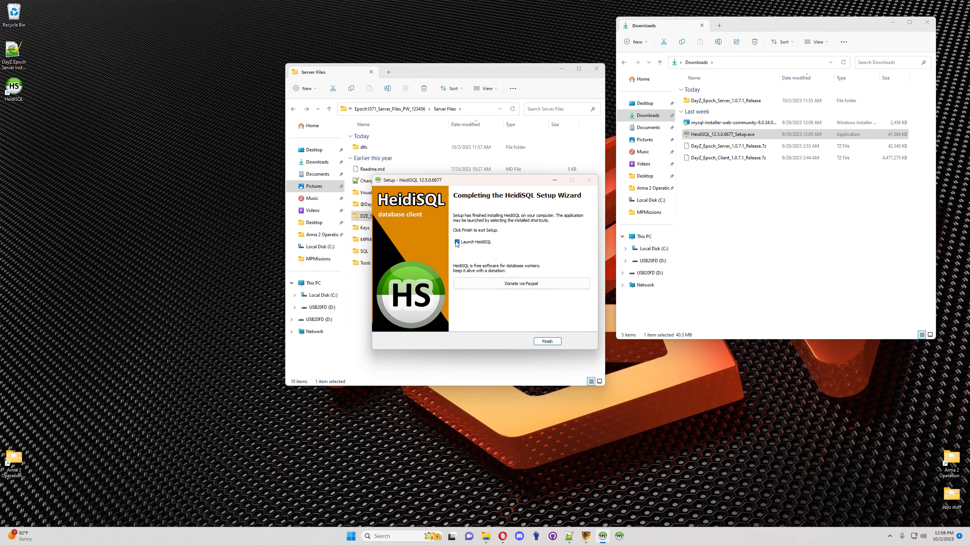
# Step: Launch HeidiSQL, create a 'dayz' session with the root password, and connect to local MySQL
pyautogui.click(547, 341)
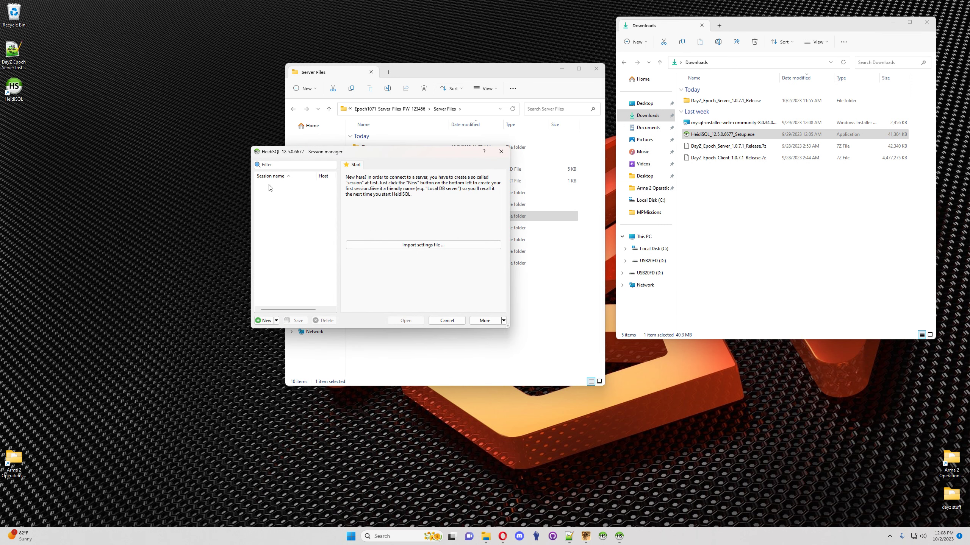
pyautogui.rightClick(284, 193)
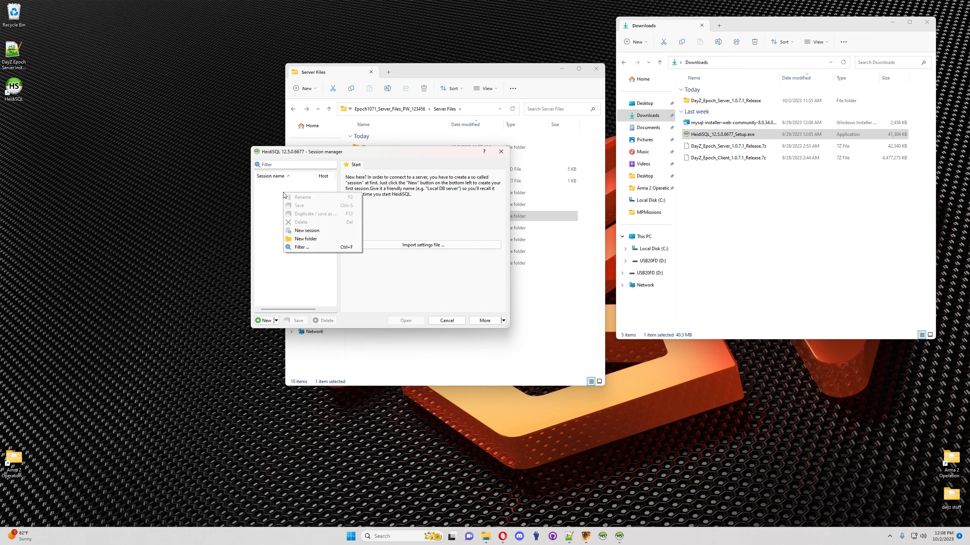
pyautogui.click(305, 231)
pyautogui.write('dayz')
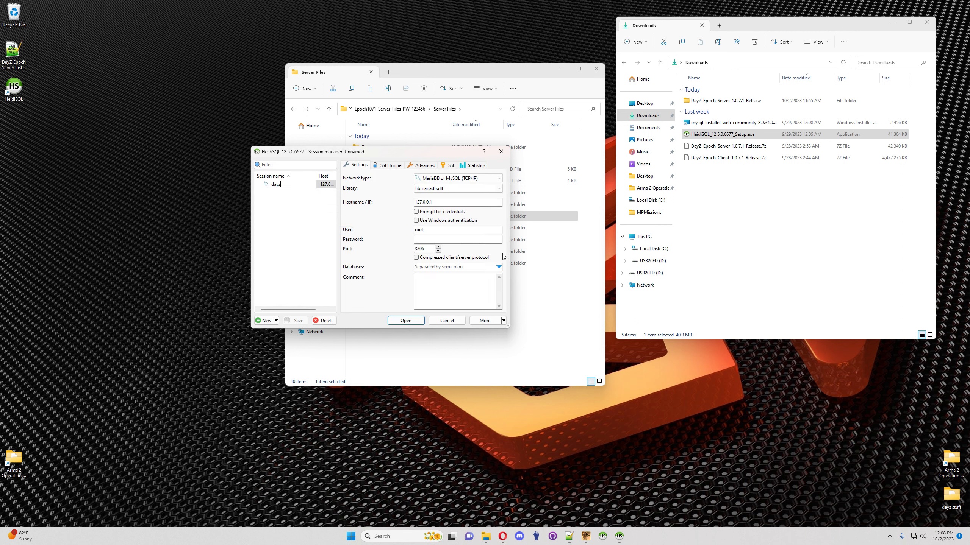
pyautogui.press('Return')
pyautogui.click(466, 240)
pyautogui.write('p')
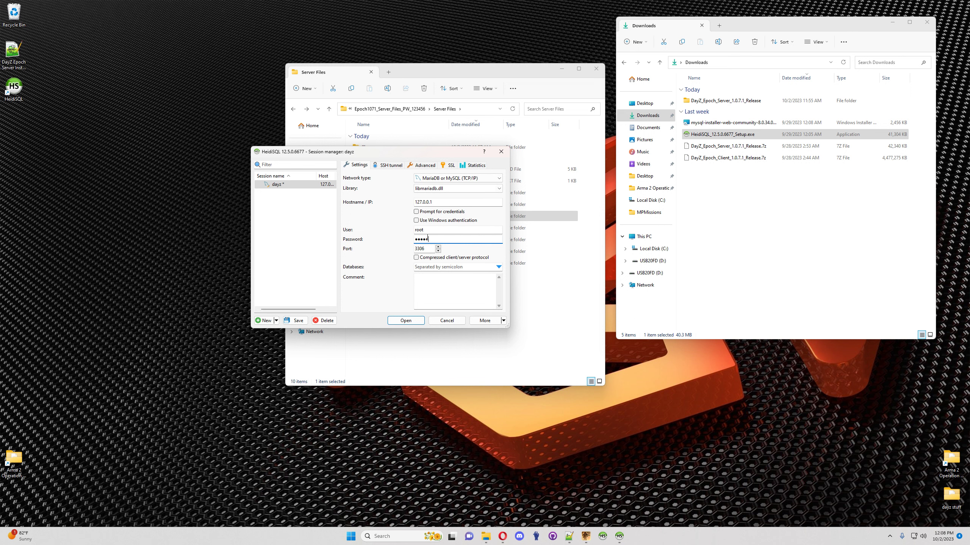
pyautogui.click(411, 322)
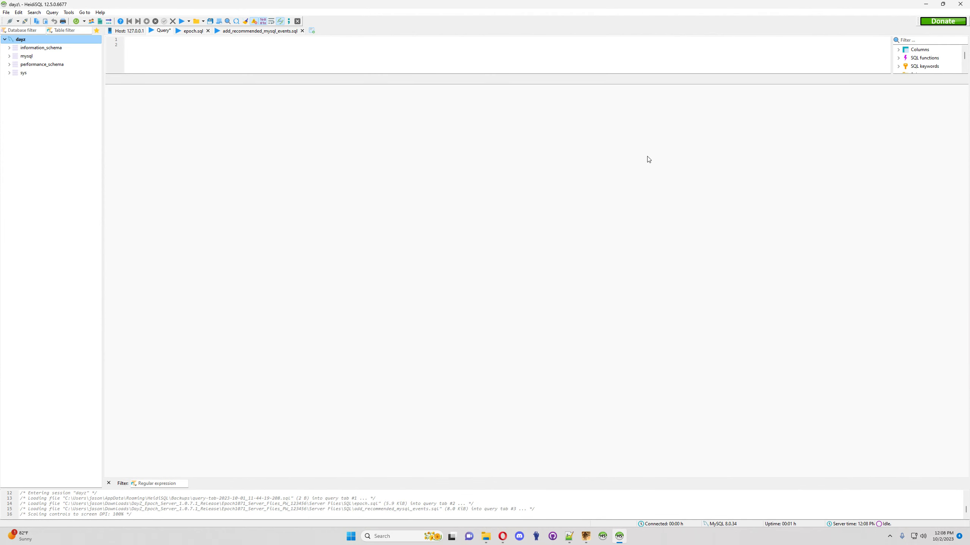
# Step: Resize the HeidiSQL window and choose Create new > Database on the dayz session
pyautogui.click(942, 3)
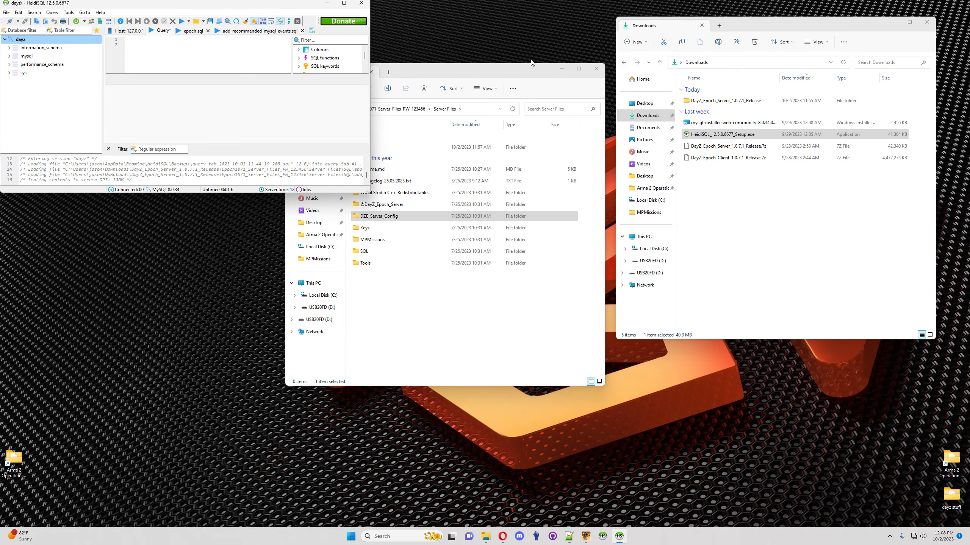
pyautogui.moveTo(369, 192); pyautogui.dragTo(626, 443)
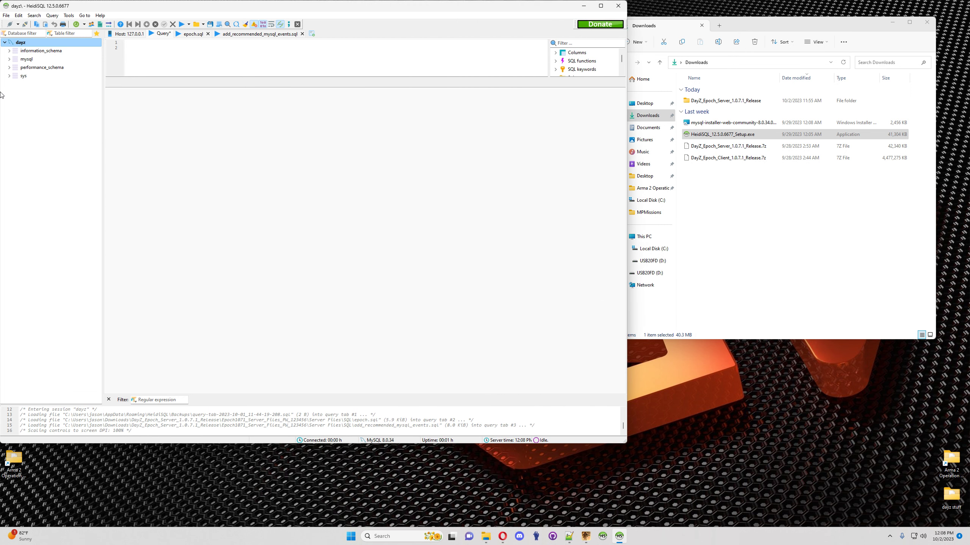
pyautogui.rightClick(33, 43)
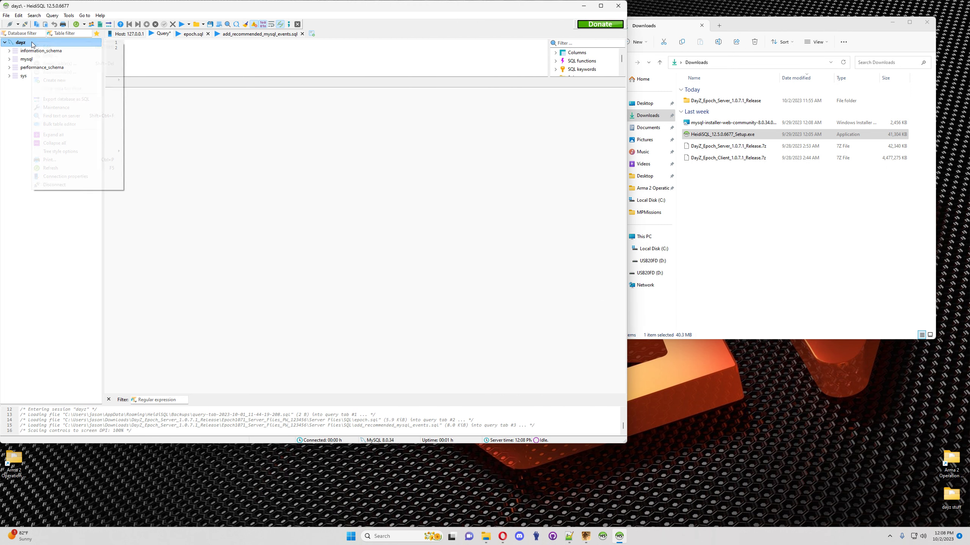
pyautogui.moveTo(95, 80)
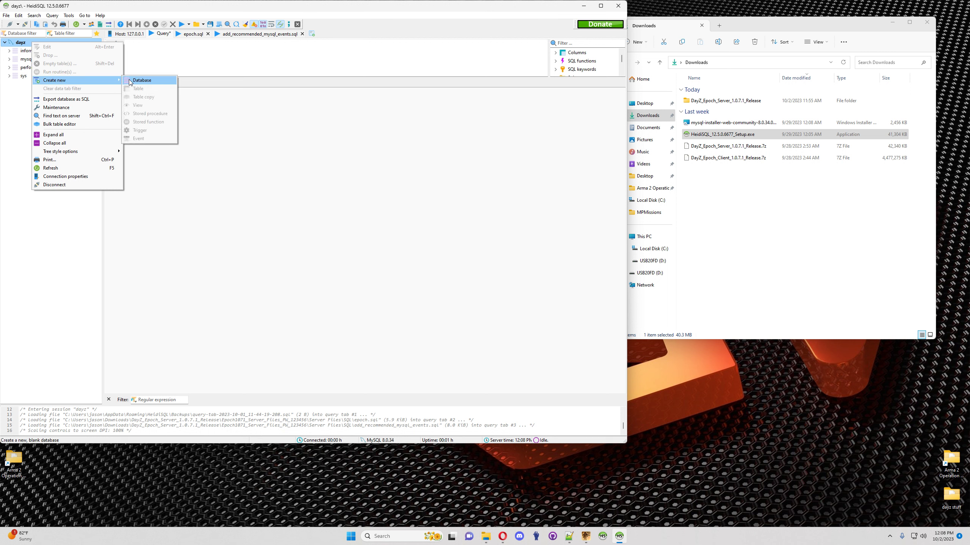
pyautogui.click(141, 81)
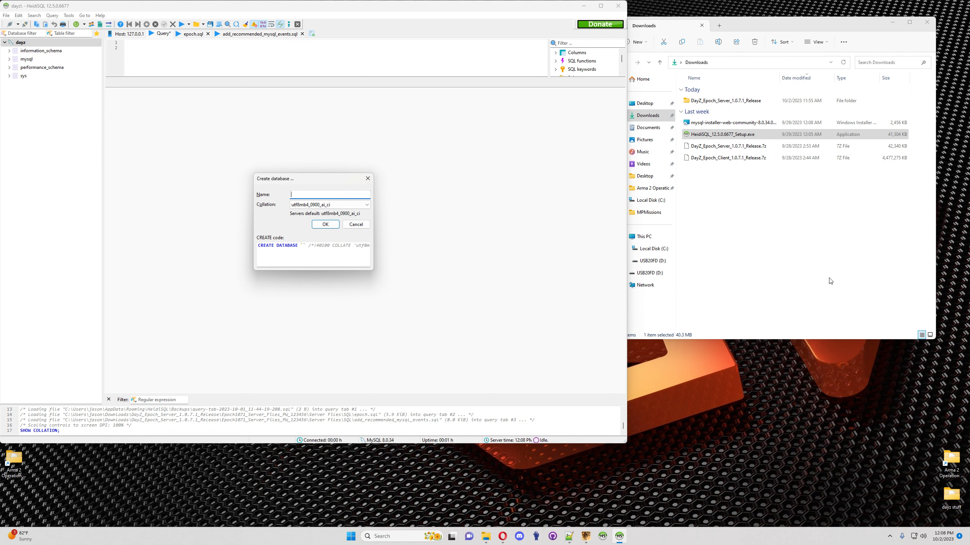
# Step: Browse to C:\DZE_Server_Config in File Explorer and bring up HiveExt.ini's options
pyautogui.click(766, 261)
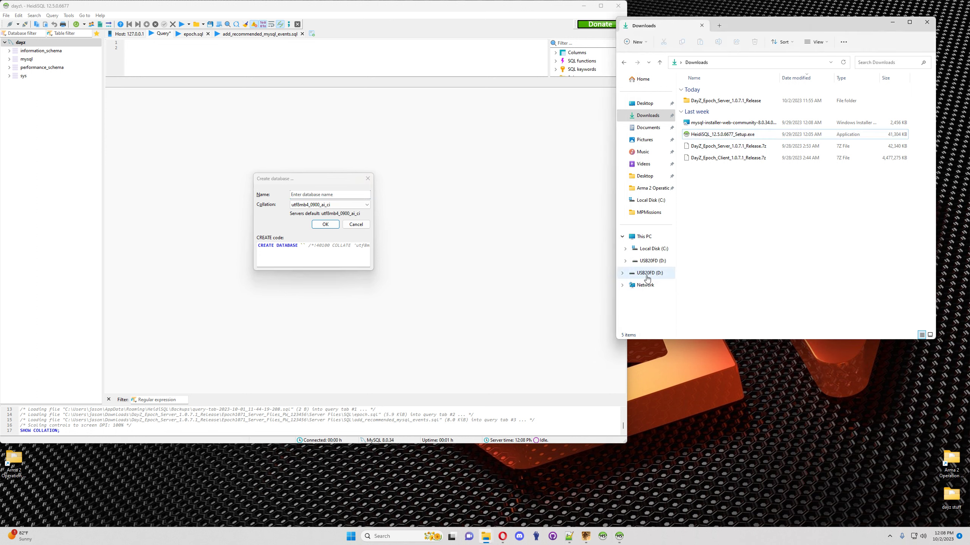
pyautogui.click(650, 248)
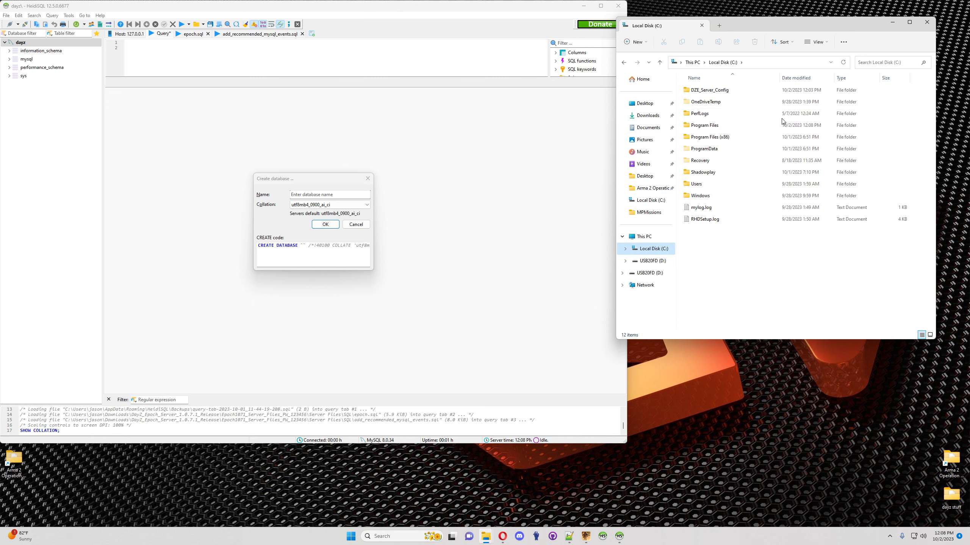
pyautogui.doubleClick(709, 92)
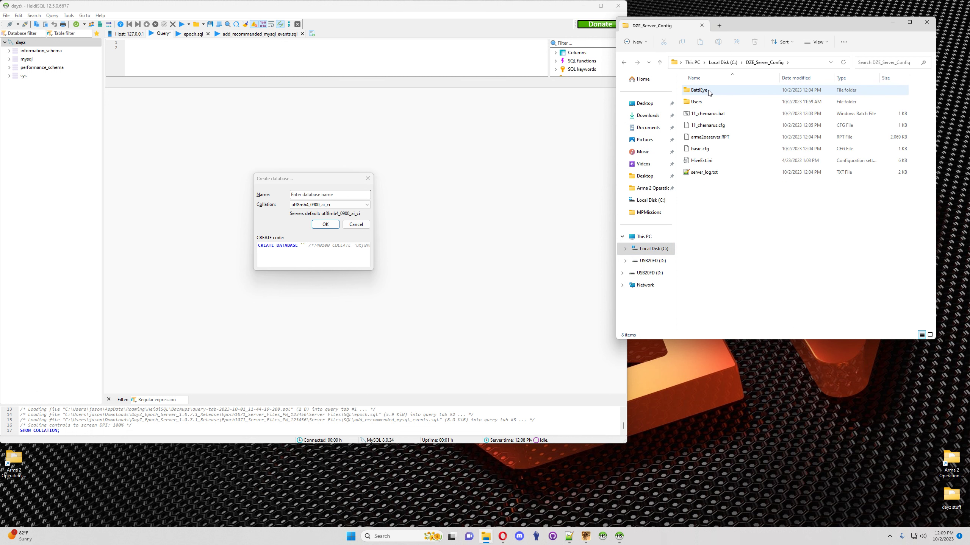
pyautogui.rightClick(700, 161)
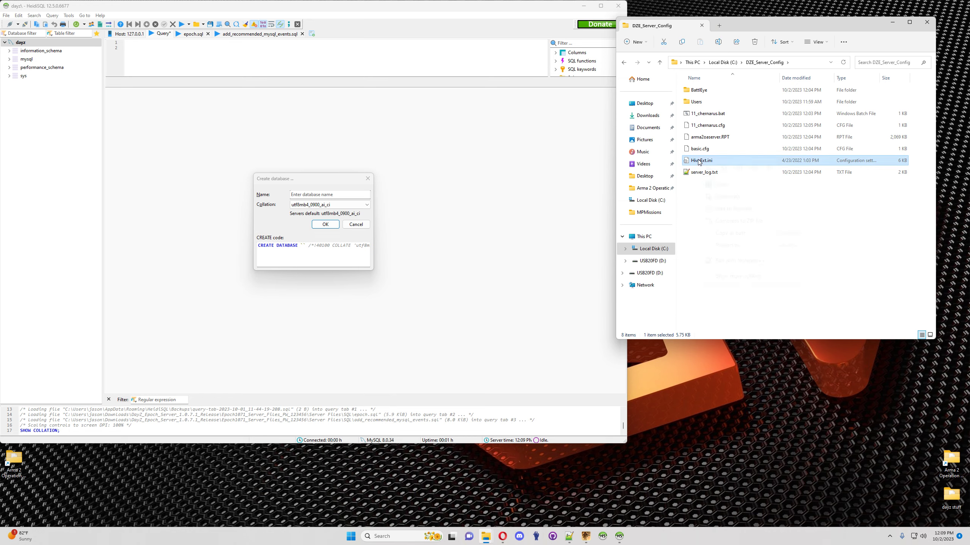
# Step: Check HiveExt.ini's database settings (MySQL, port 3306) and copy the name dayz_epoch for the new database
pyautogui.click(737, 262)
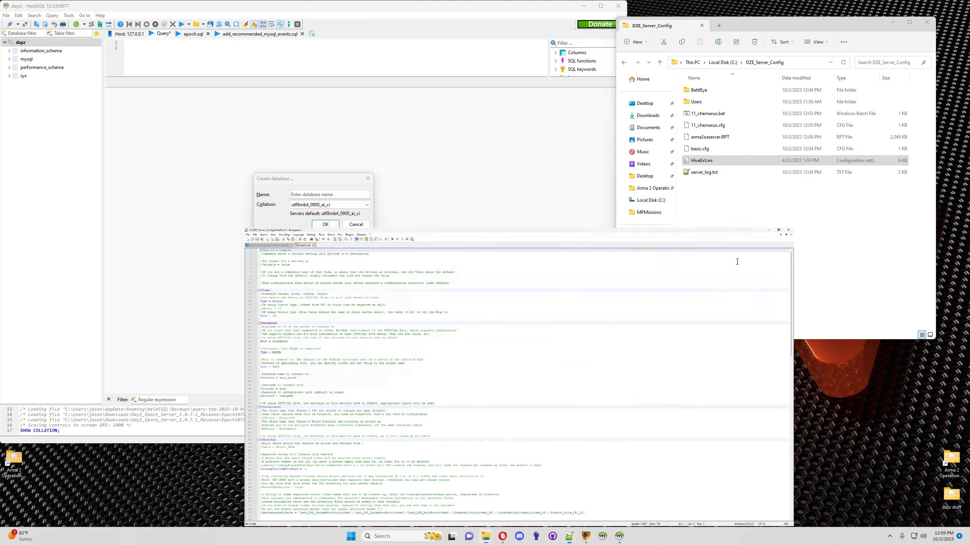
pyautogui.click(942, 4)
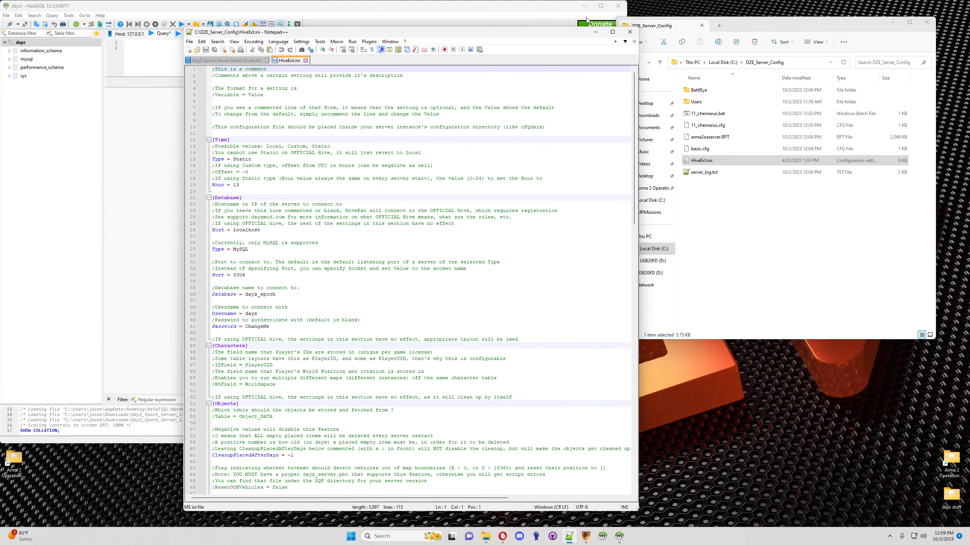
pyautogui.moveTo(436, 34); pyautogui.dragTo(769, 17)
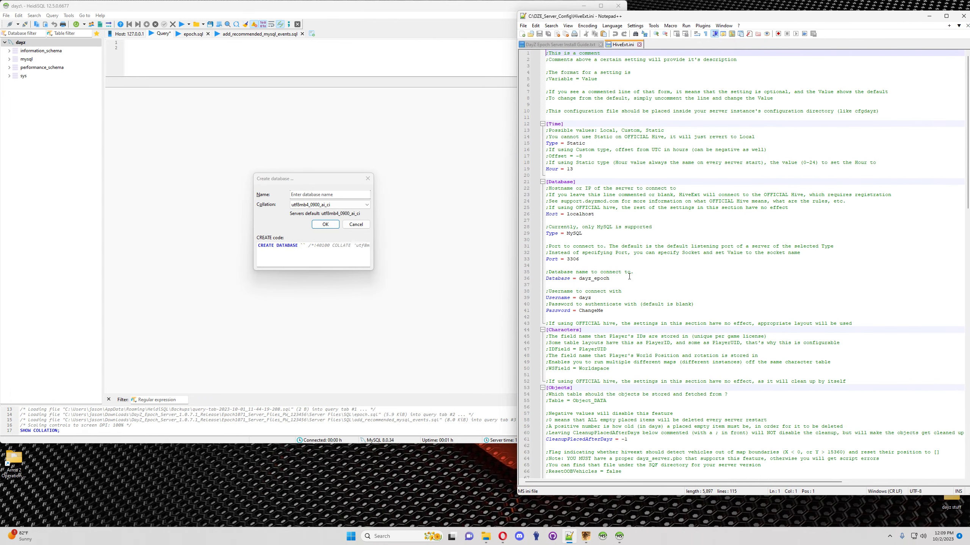
pyautogui.moveTo(546, 224); pyautogui.dragTo(641, 313)
pyautogui.click(652, 281)
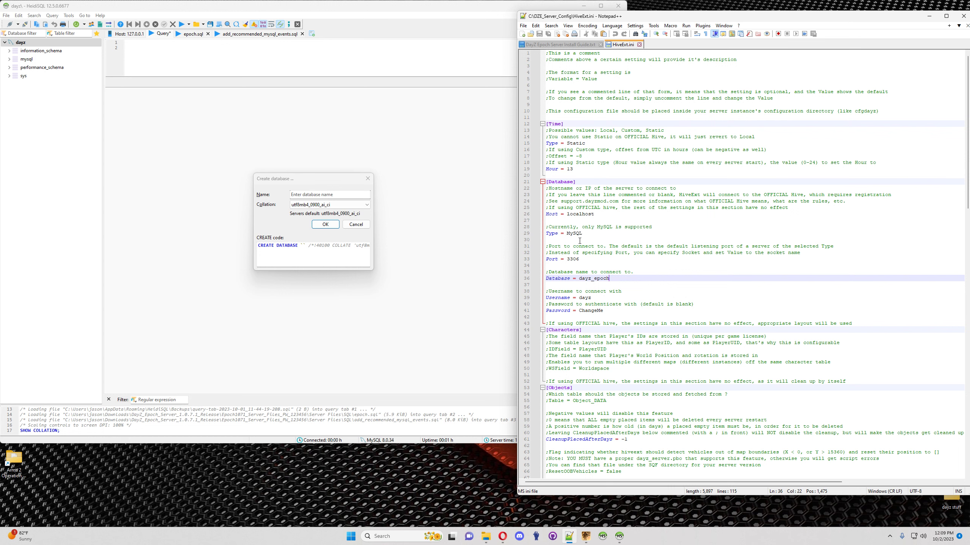
pyautogui.doubleClick(574, 235)
pyautogui.doubleClick(573, 260)
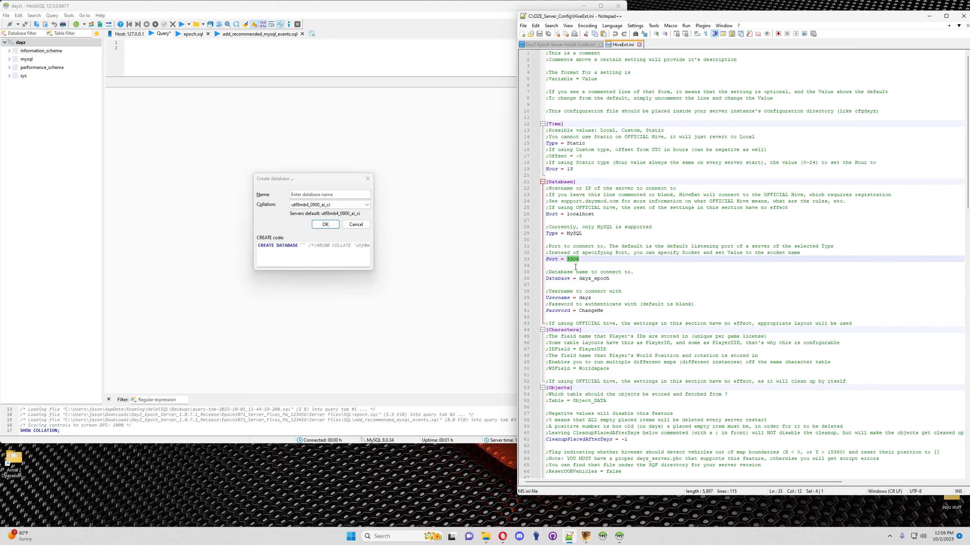
pyautogui.doubleClick(593, 279)
pyautogui.hotkey('ctrl', 'c')
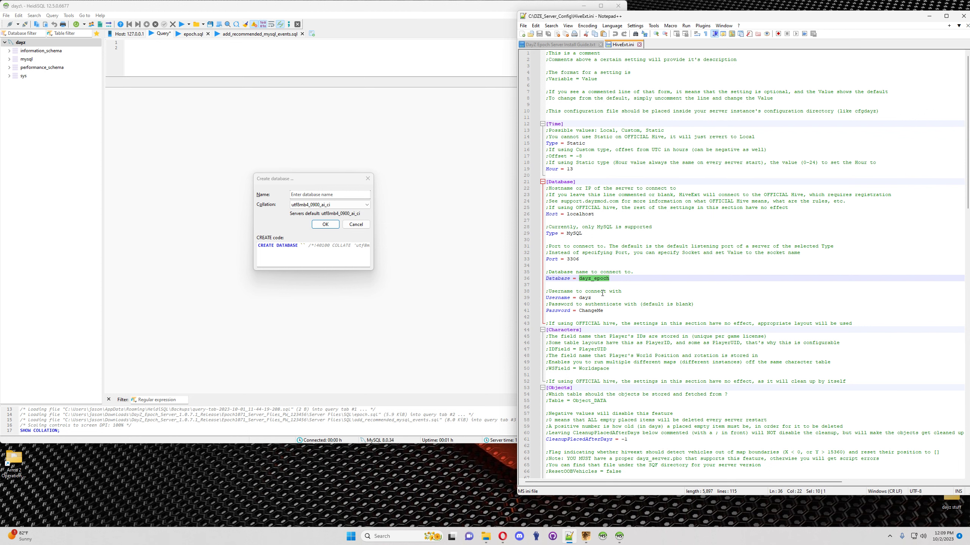
pyautogui.click(330, 195)
# Step: Paste dayz_epoch as the new database's name and create it
pyautogui.hotkey('ctrl', 'v')
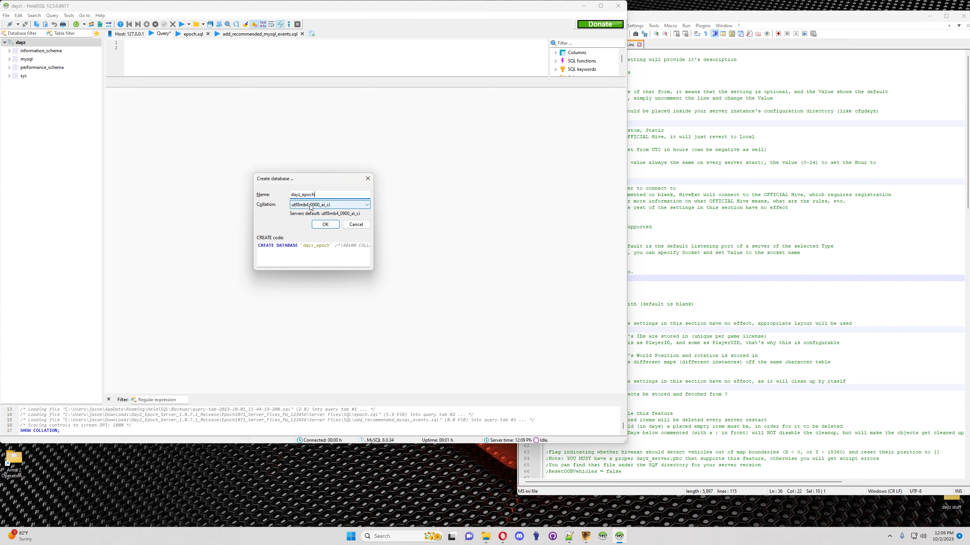
pyautogui.click(325, 224)
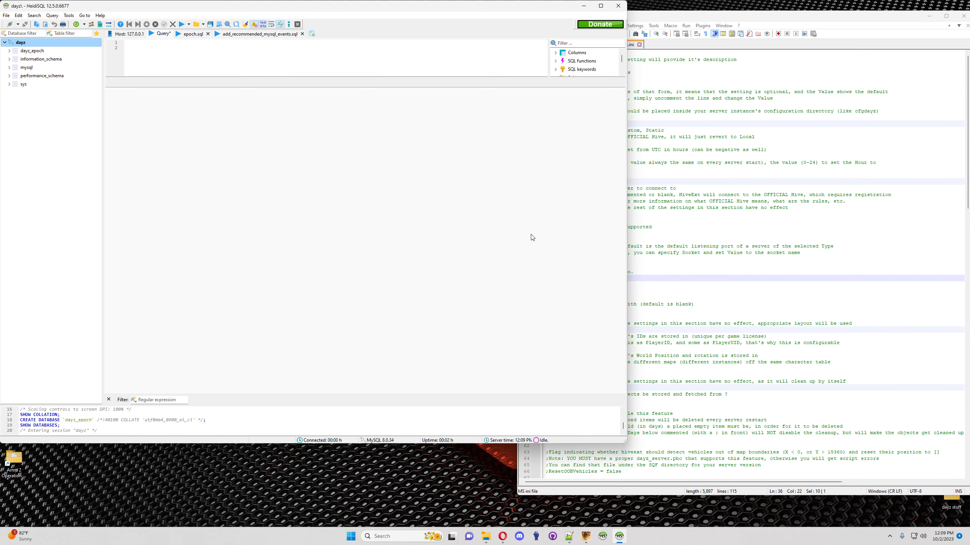
# Step: Add a new user account named dayz, copying the username from HiveExt.ini
pyautogui.click(91, 26)
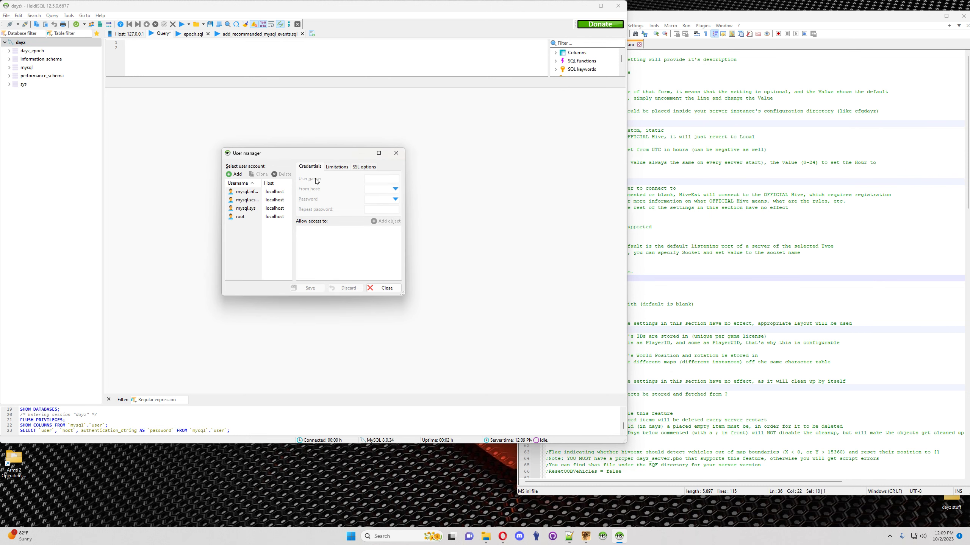
pyautogui.click(237, 175)
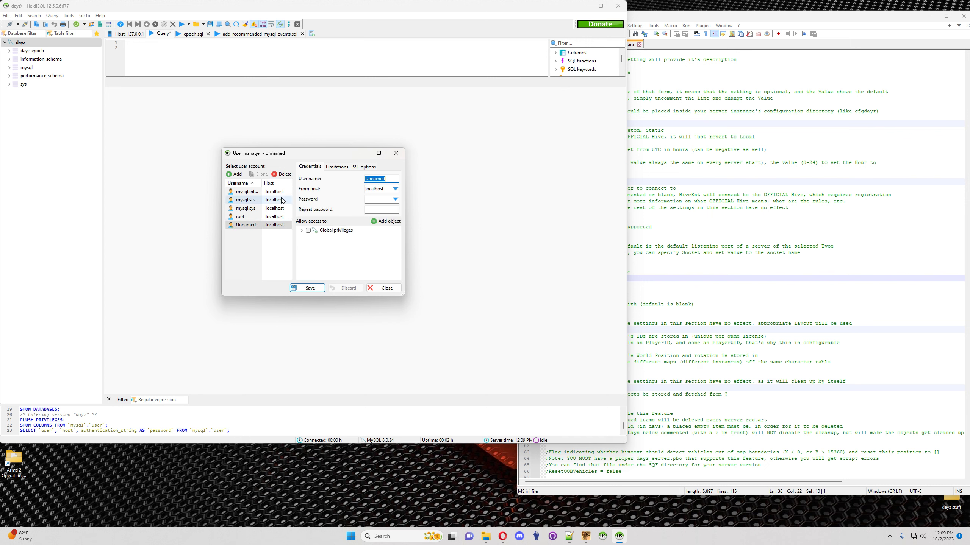
pyautogui.click(742, 279)
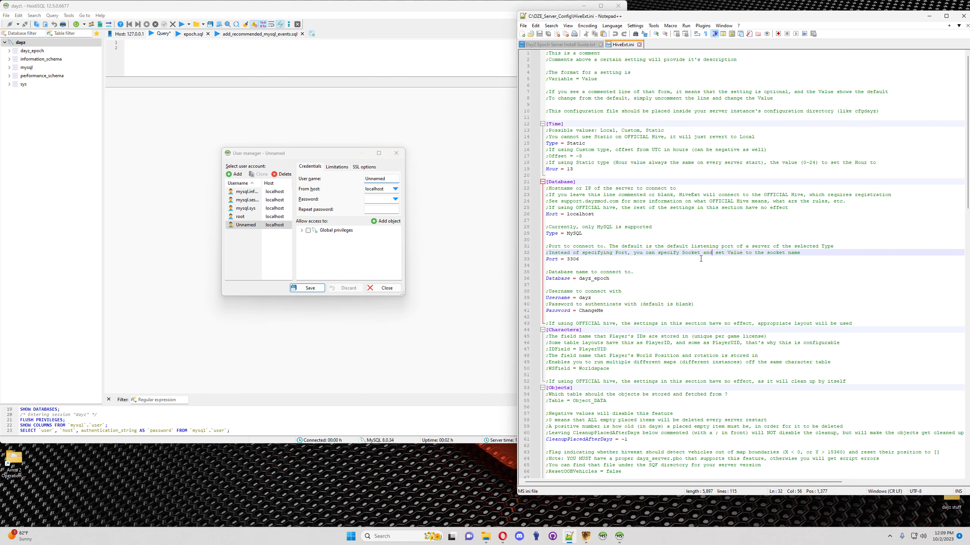
pyautogui.doubleClick(584, 298)
pyautogui.hotkey('ctrl', 'c')
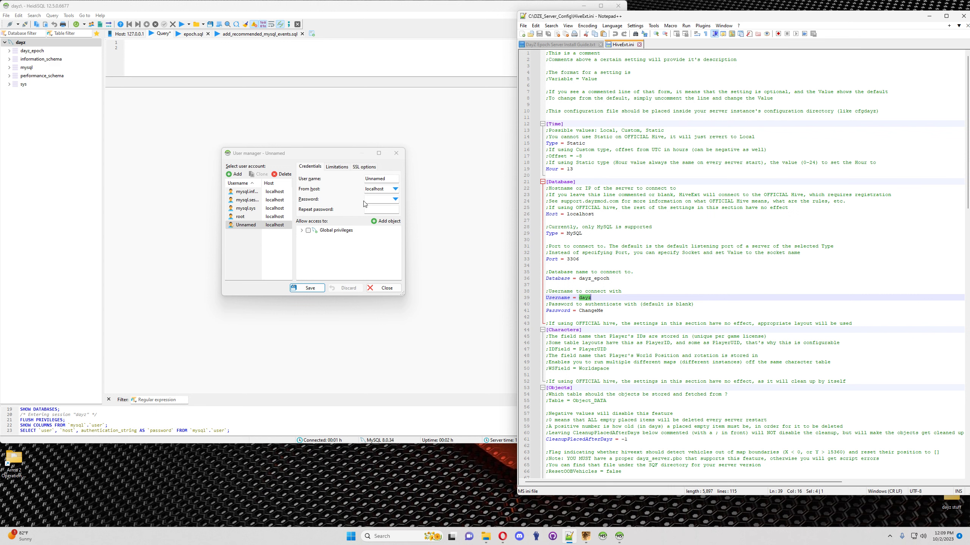
pyautogui.click(395, 180)
pyautogui.moveTo(385, 180); pyautogui.dragTo(343, 180)
pyautogui.hotkey('ctrl', 'v')
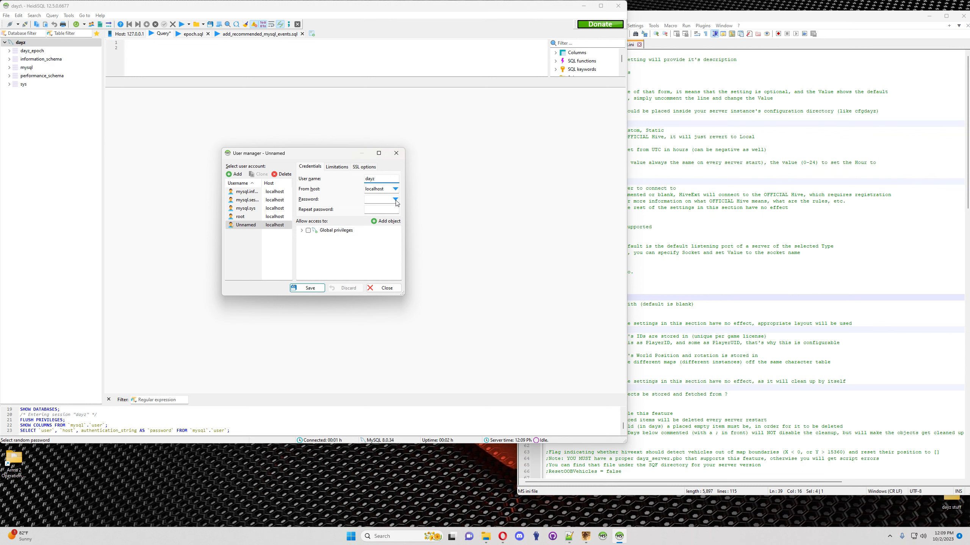
# Step: Give dayz a generated 10-character password, paste it into HiveExt.ini line 41, and save the account
pyautogui.click(396, 199)
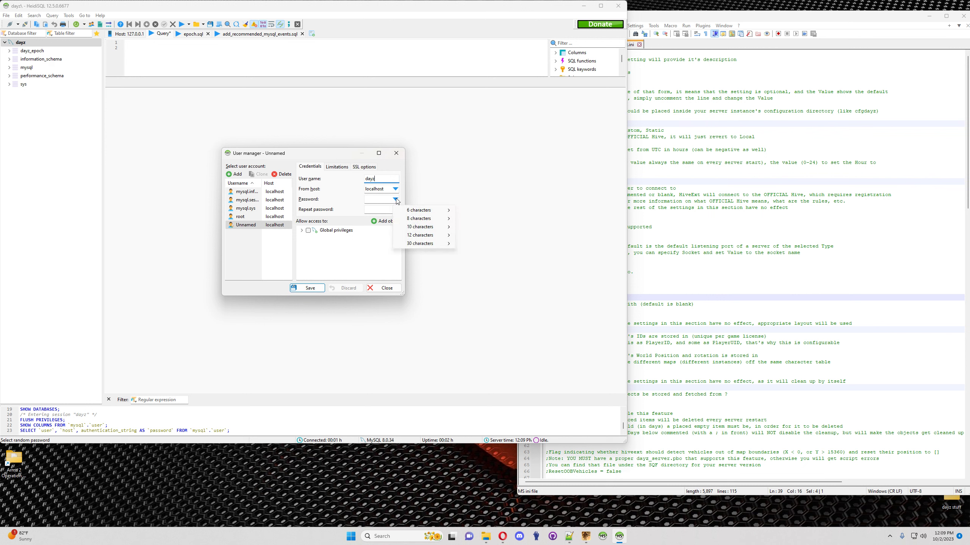
pyautogui.moveTo(431, 228)
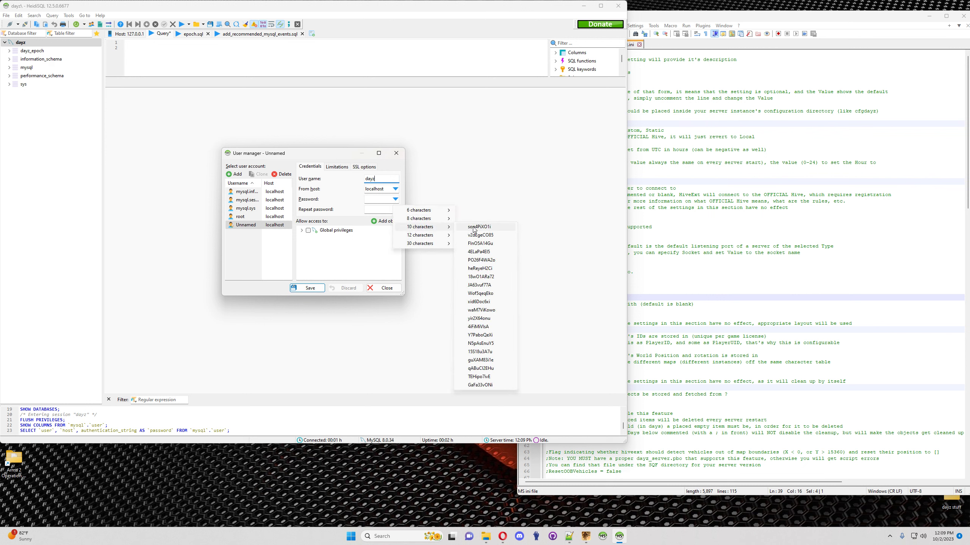
pyautogui.click(481, 235)
pyautogui.moveTo(392, 201); pyautogui.dragTo(355, 199)
pyautogui.hotkey('ctrl', 'c')
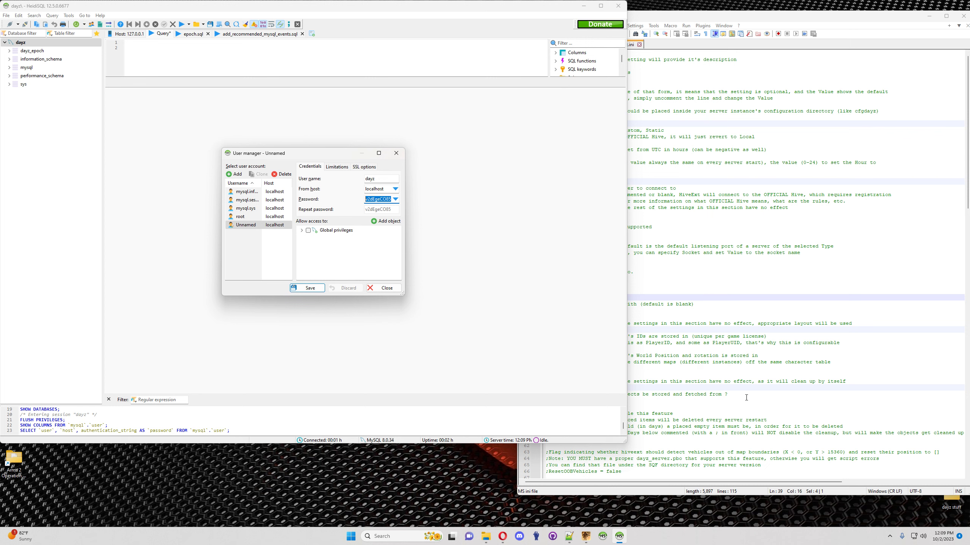
pyautogui.click(586, 332)
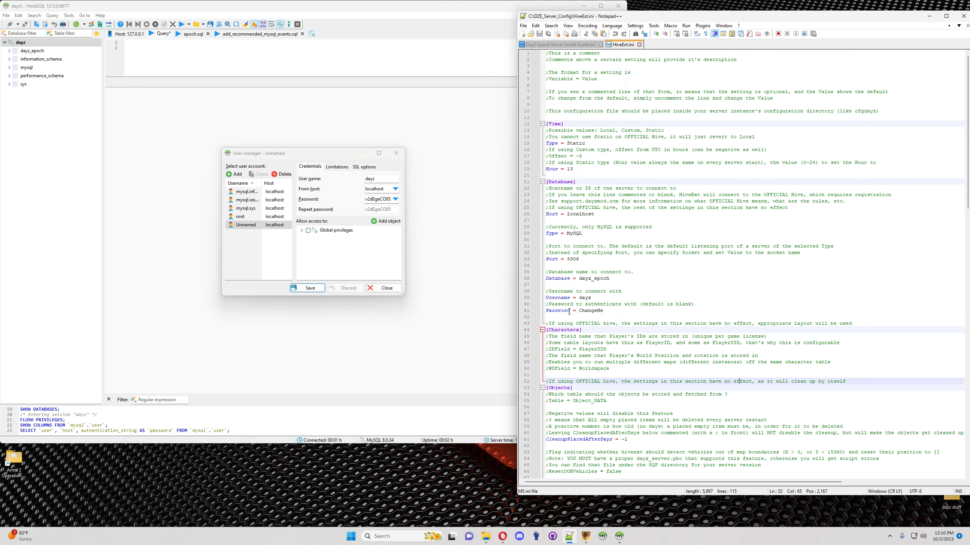
pyautogui.moveTo(604, 311); pyautogui.dragTo(579, 310)
pyautogui.click(585, 313)
pyautogui.hotkey('ctrl', 'v')
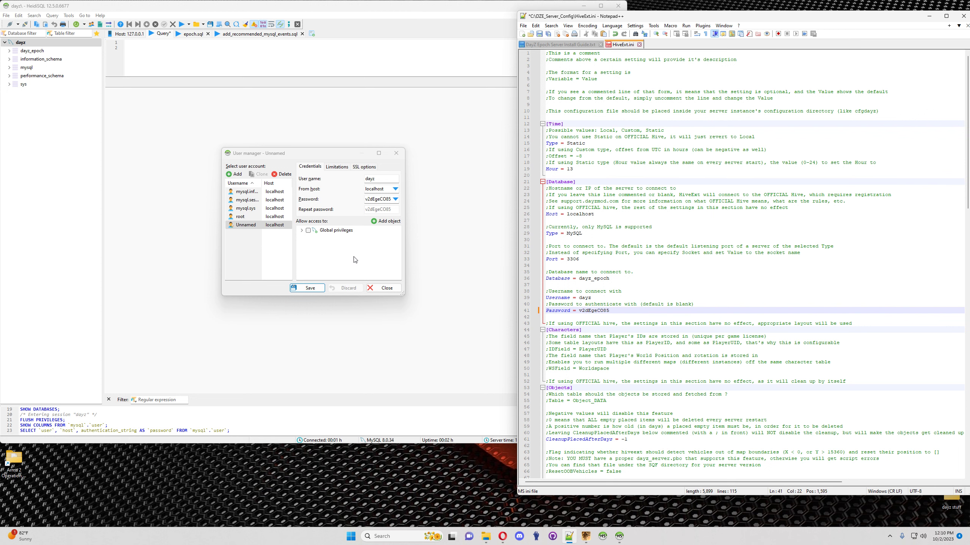
pyautogui.click(312, 292)
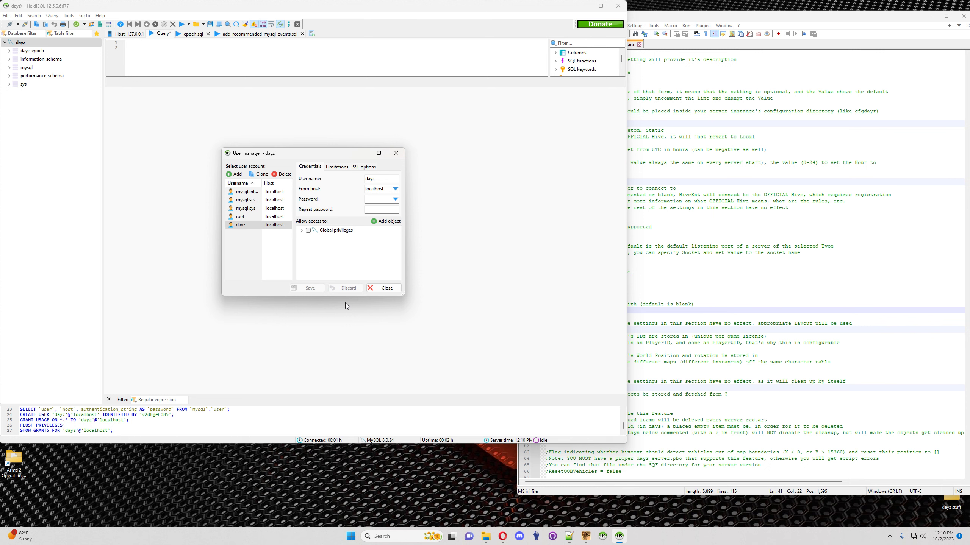
# Step: Grant the dayz user all privileges on dayz_epoch, save, and close the user manager
pyautogui.click(241, 226)
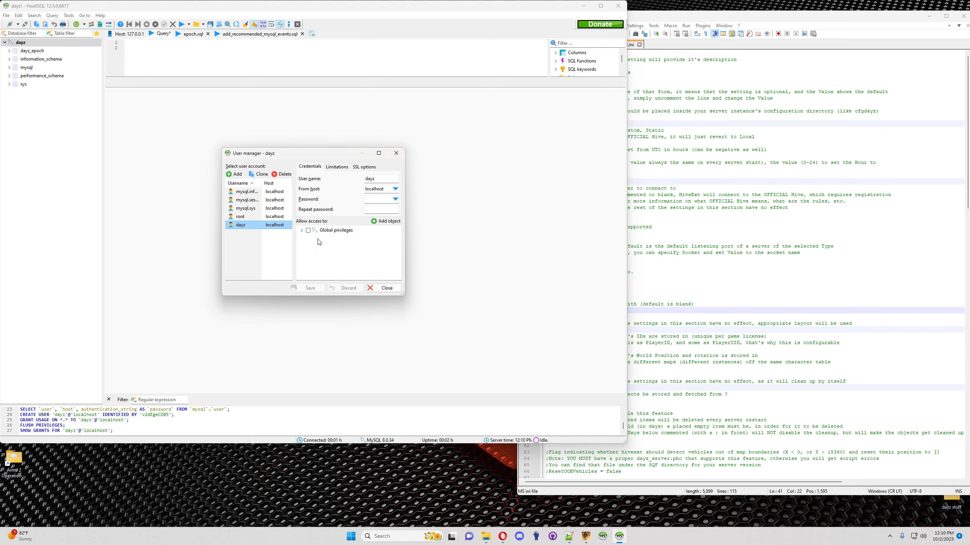
pyautogui.click(386, 221)
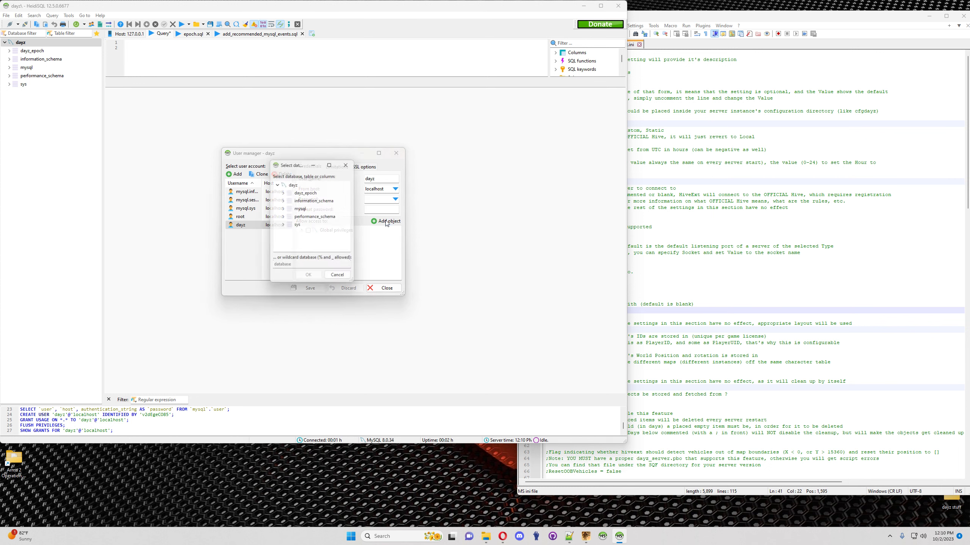
pyautogui.click(309, 194)
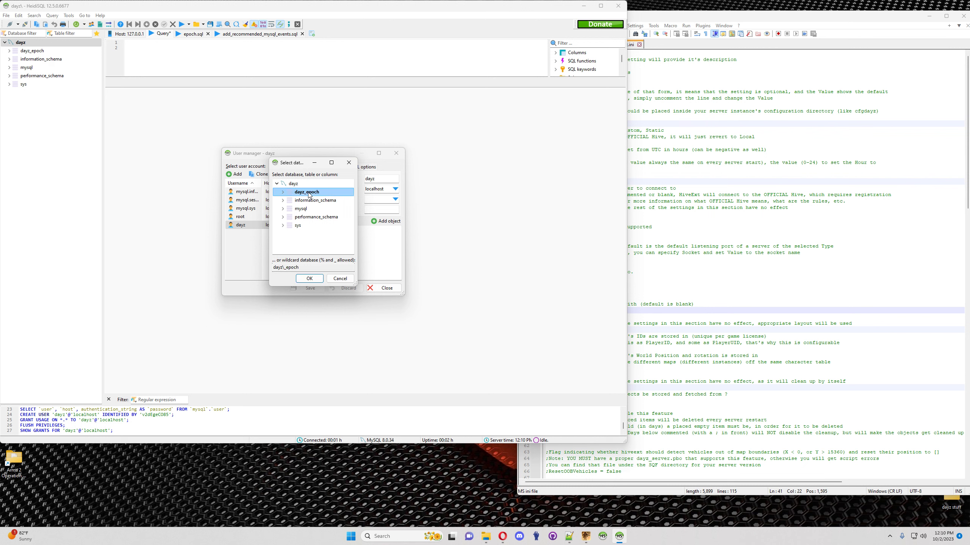
pyautogui.click(309, 278)
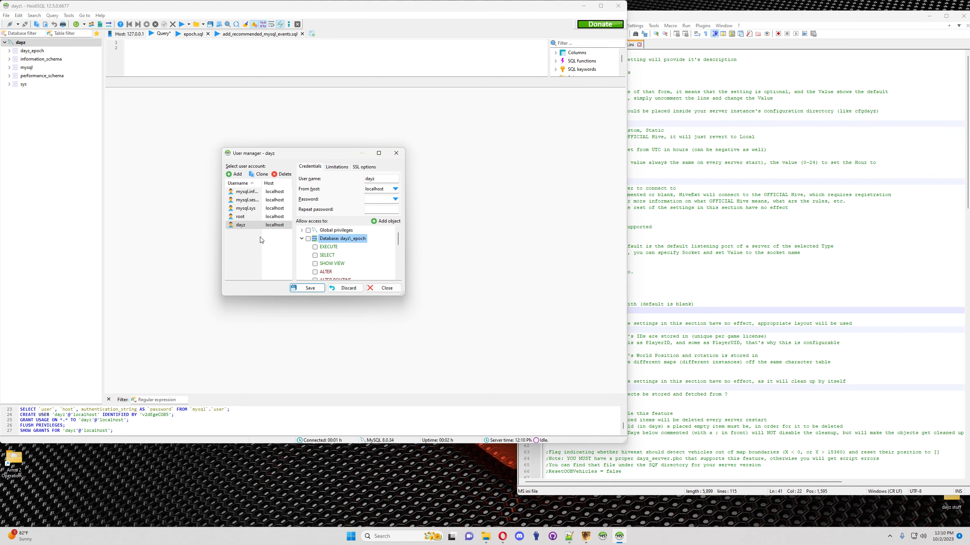
pyautogui.click(309, 239)
pyautogui.click(316, 290)
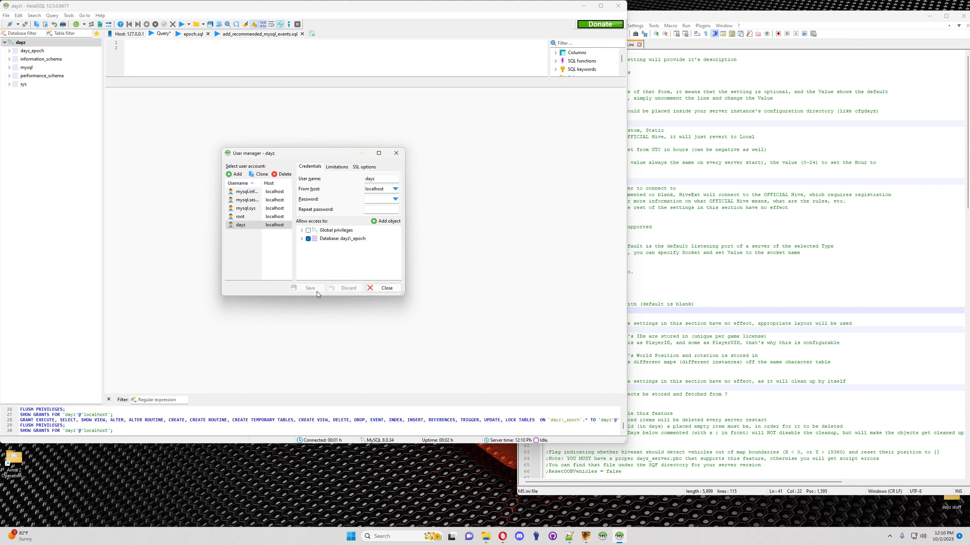
pyautogui.click(396, 153)
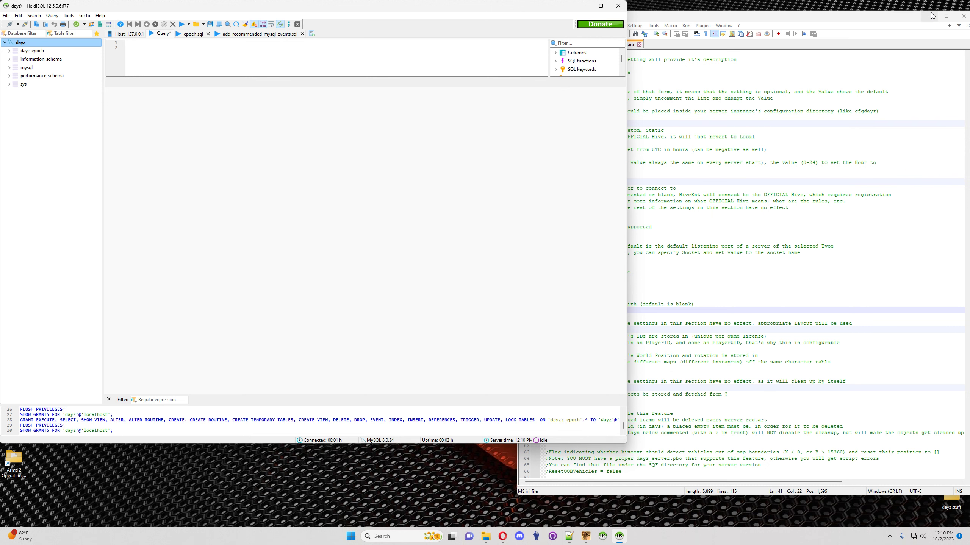
# Step: Save HiveExt.ini and replace CleanupPlacedAfterDays' -1 value on line 61 with 14
pyautogui.moveTo(901, 17); pyautogui.dragTo(829, 20)
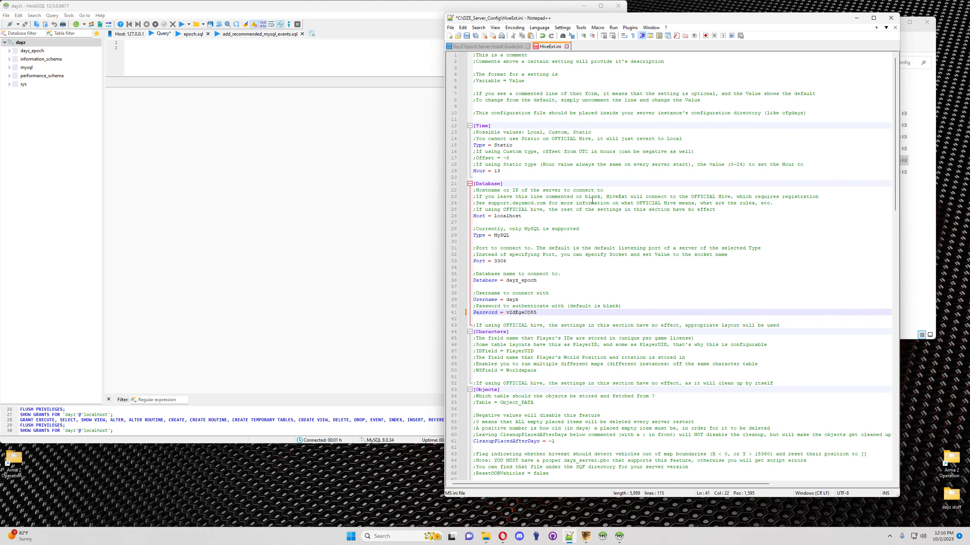
pyautogui.click(467, 35)
pyautogui.scroll(-2, 522, 374)
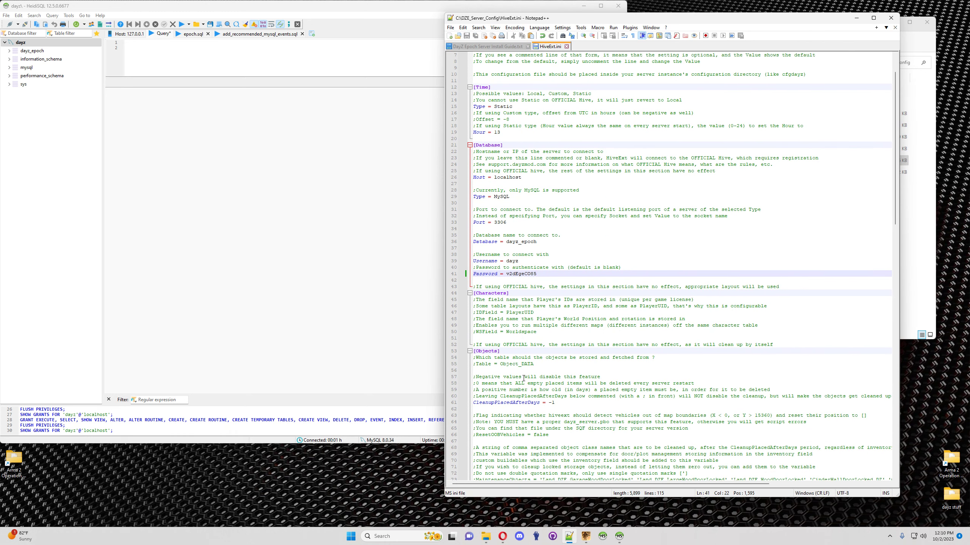
pyautogui.doubleClick(518, 402)
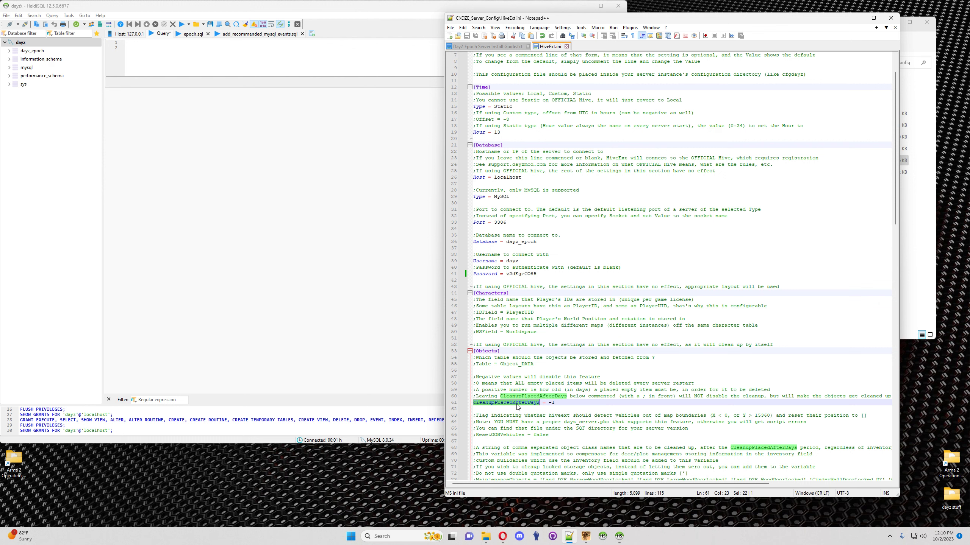
pyautogui.click(556, 402)
pyautogui.press('BackSpace')
pyautogui.press('BackSpace')
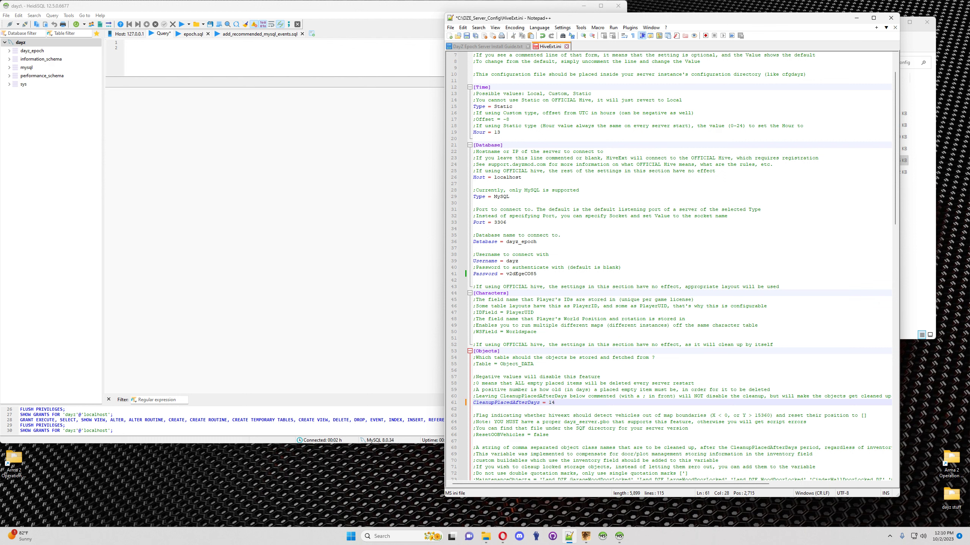
# Step: Review the Static time type and Hour 13 settings, then save and close HiveExt.ini
pyautogui.scroll(2, 528, 221)
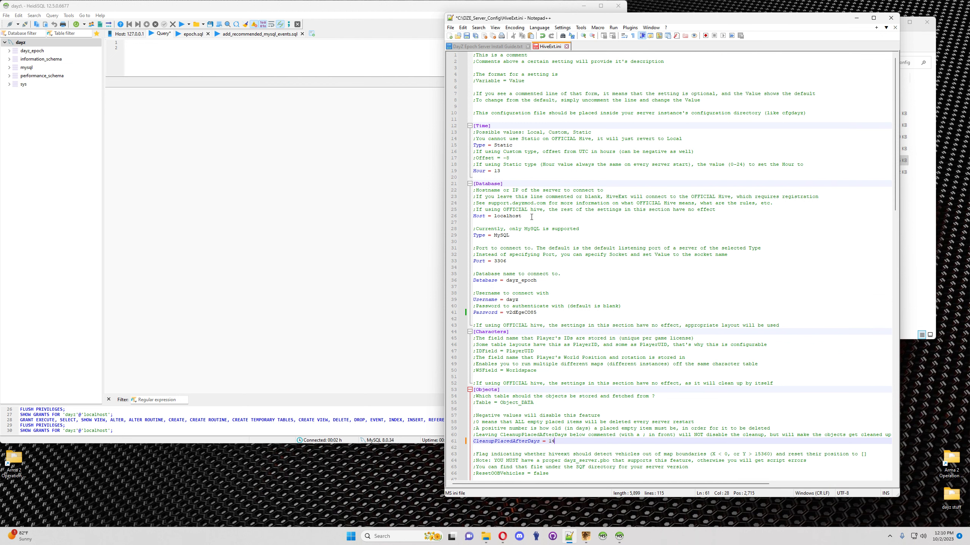
pyautogui.doubleClick(504, 145)
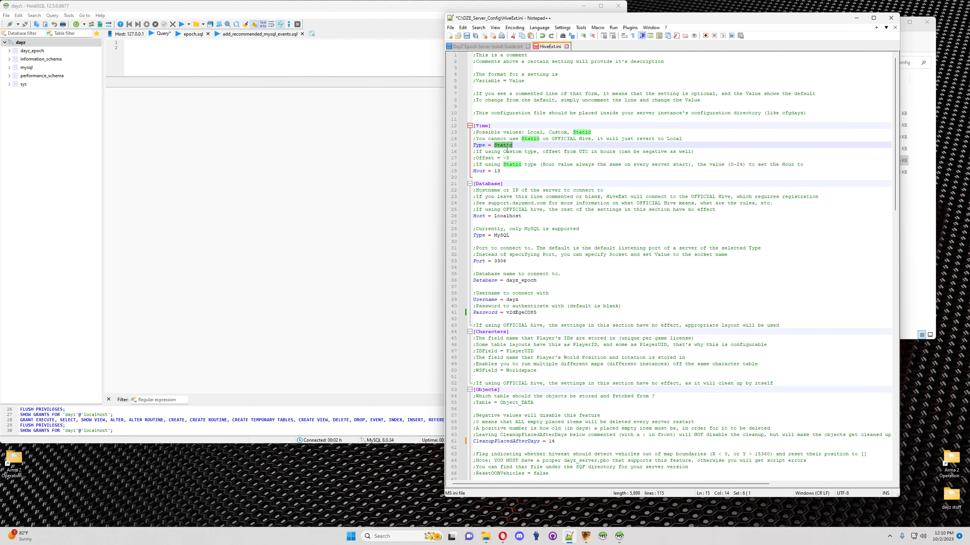
pyautogui.doubleClick(497, 171)
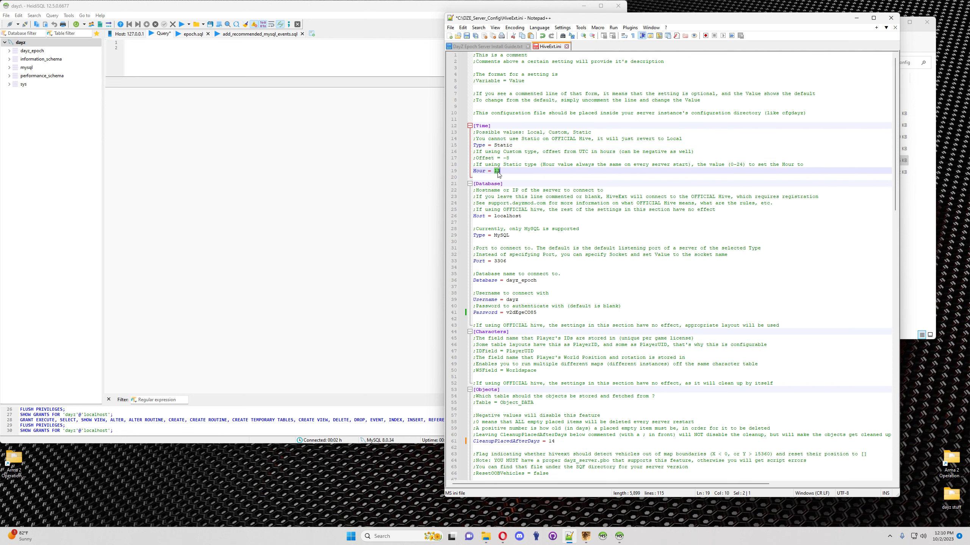
pyautogui.click(473, 36)
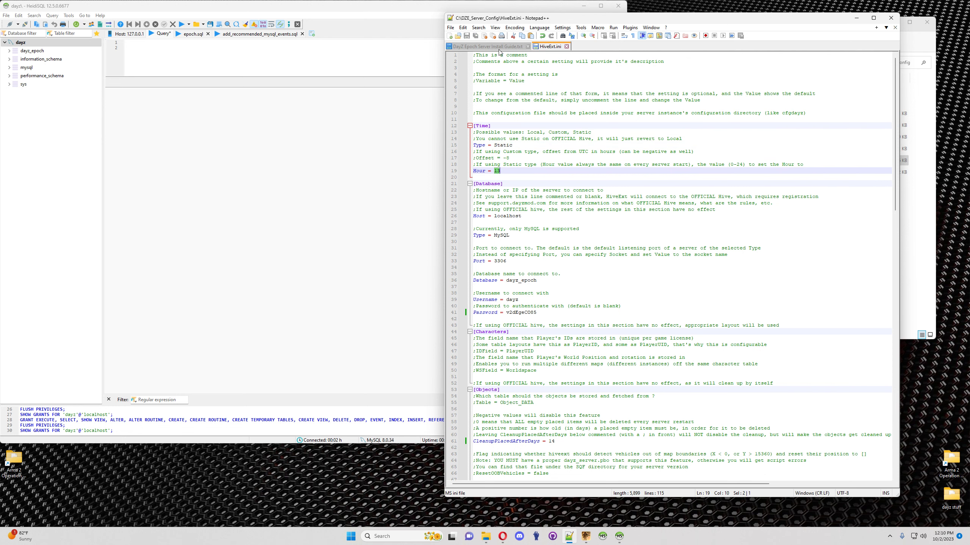
pyautogui.click(566, 47)
# Step: Browse Downloads to the DayZ_Epoch_Server_1.0.7.1_Release Server Files SQL folder and select dayz_epoch in HeidiSQL
pyautogui.click(855, 18)
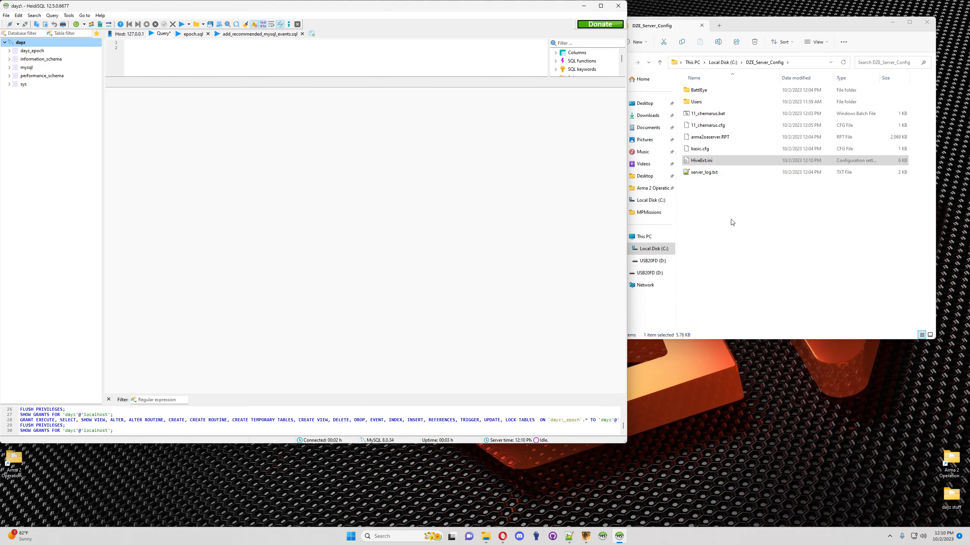
pyautogui.click(745, 252)
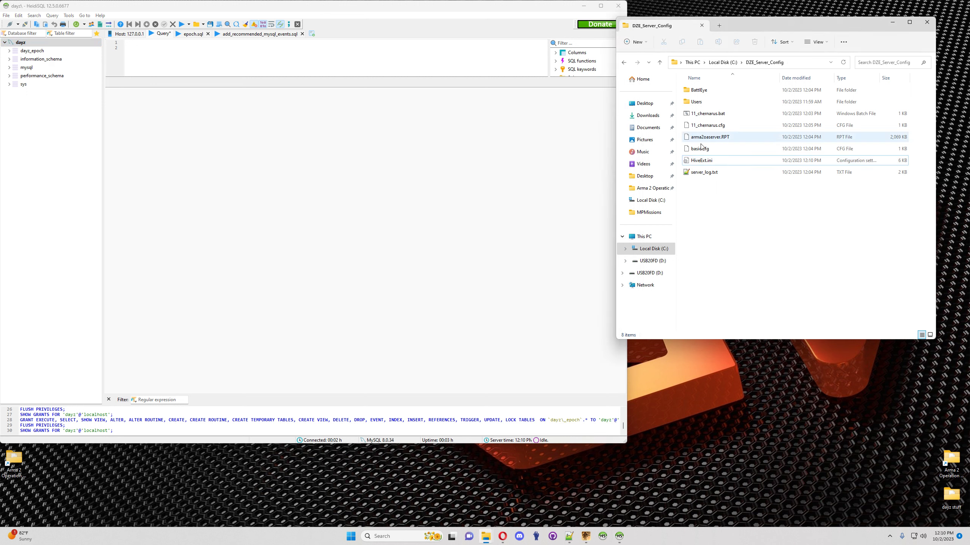
pyautogui.click(647, 115)
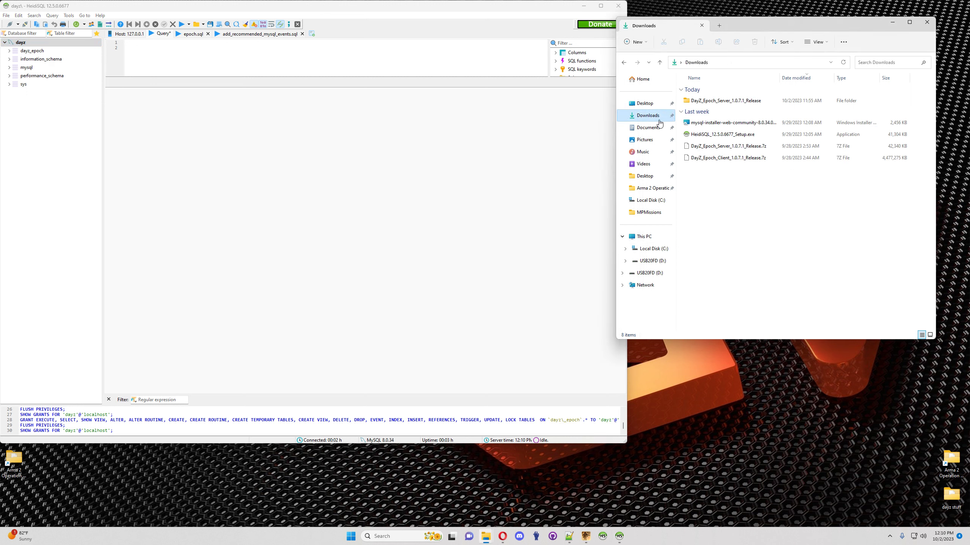
pyautogui.doubleClick(720, 101)
pyautogui.doubleClick(720, 101)
pyautogui.doubleClick(710, 102)
pyautogui.doubleClick(701, 205)
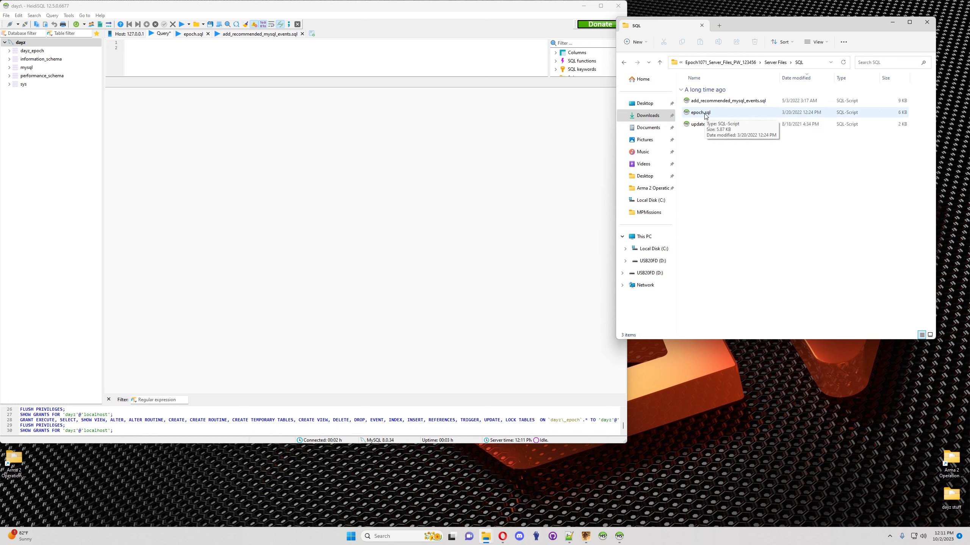
pyautogui.click(34, 52)
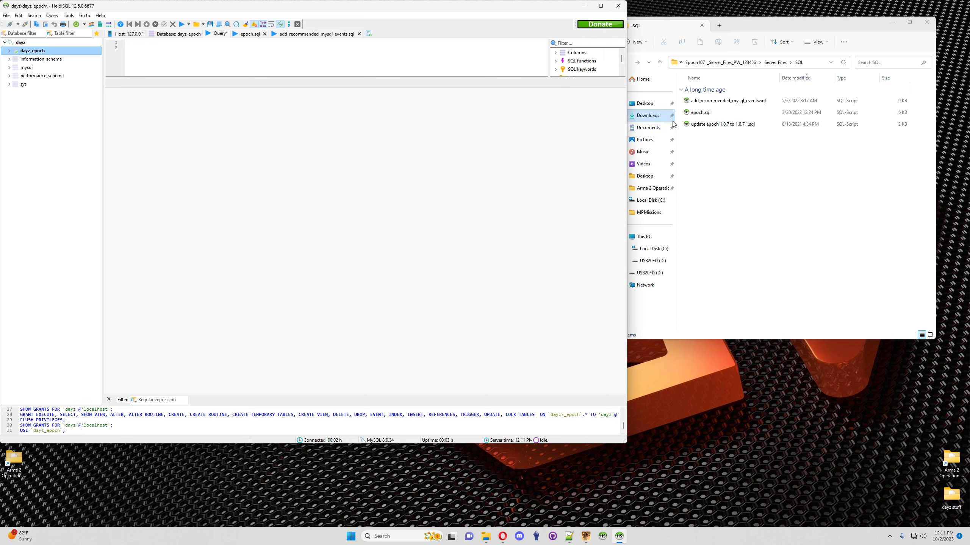
# Step: Load epoch.sql into a fresh query and run it on dayz_epoch, dismissing the 37 warnings
pyautogui.moveTo(696, 113); pyautogui.dragTo(236, 53)
pyautogui.click(265, 34)
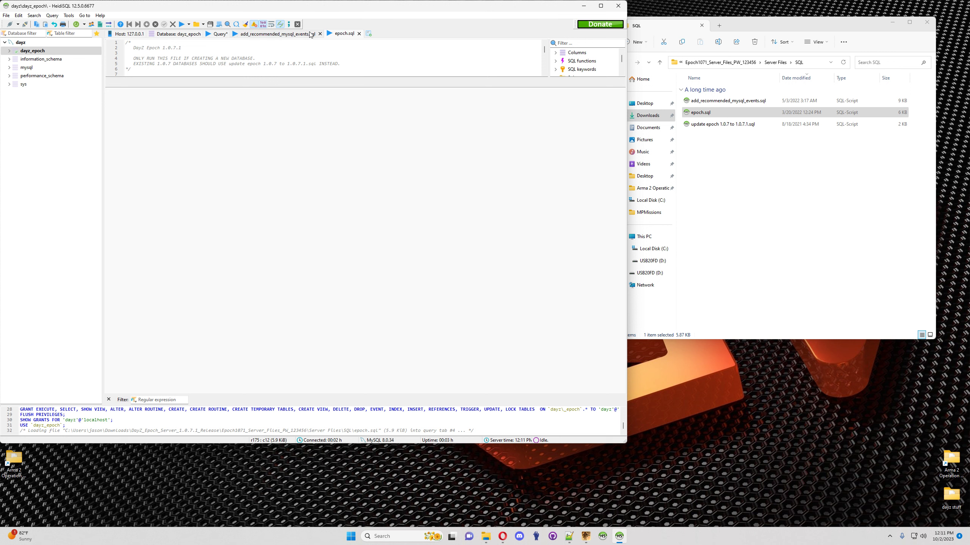
pyautogui.click(320, 34)
pyautogui.click(264, 34)
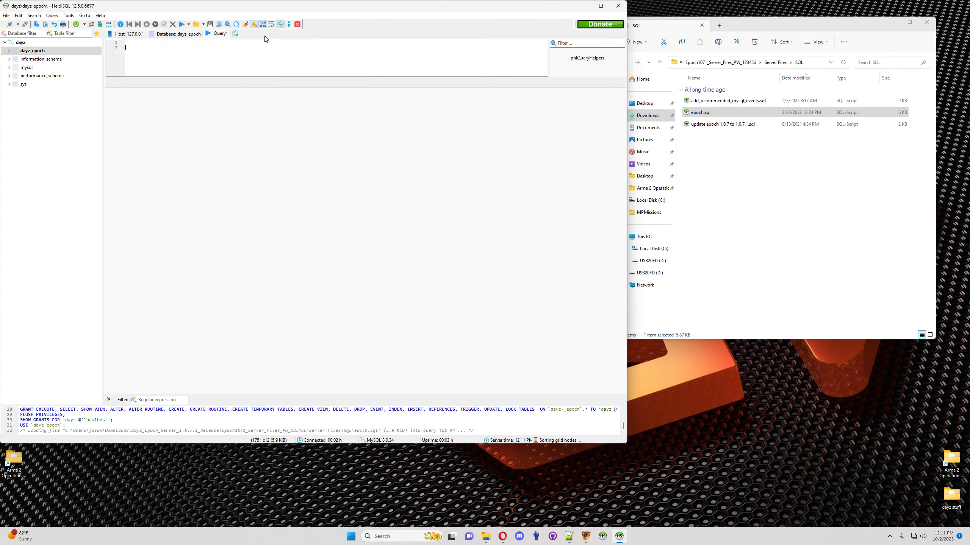
pyautogui.moveTo(700, 112); pyautogui.dragTo(317, 59)
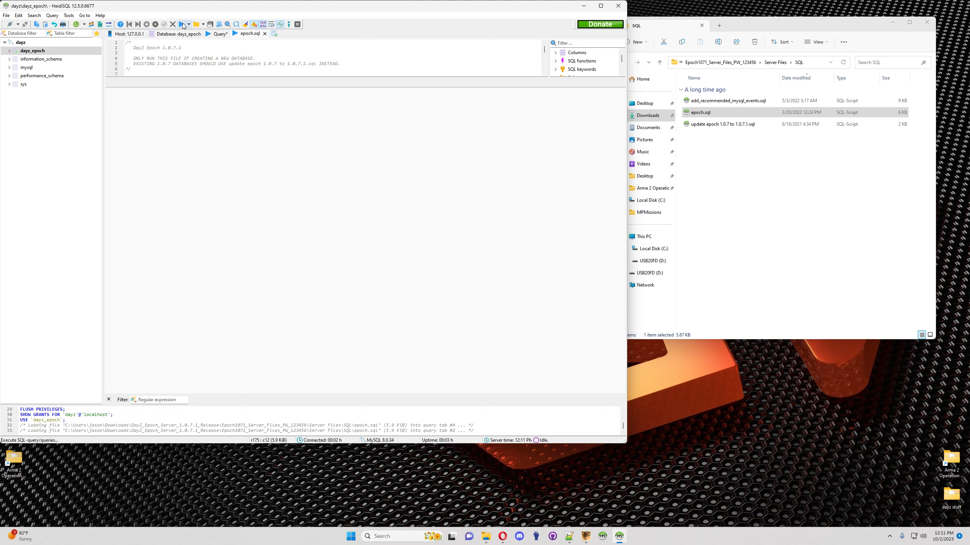
pyautogui.click(182, 24)
pyautogui.click(531, 288)
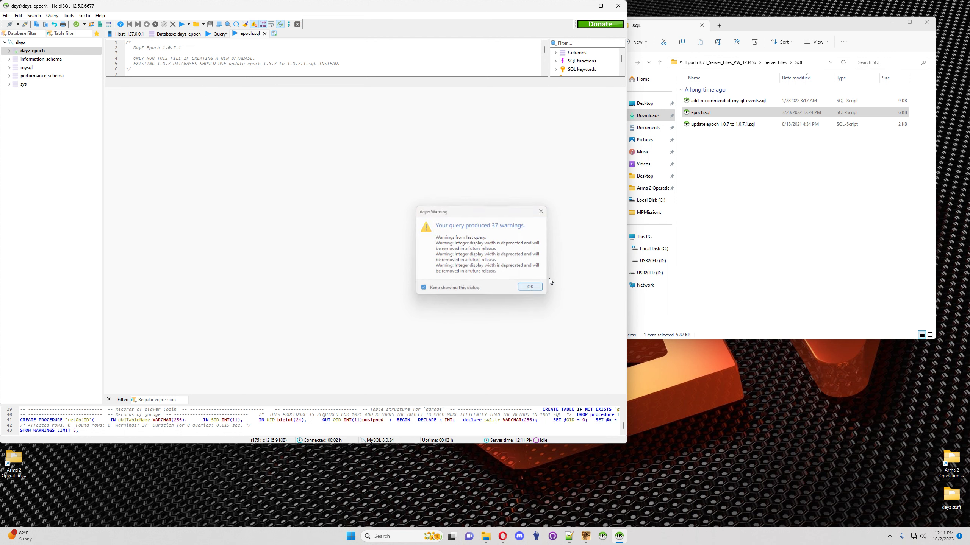
# Step: Run add_recommended_mysql_events.sql in a new query, dismiss its 8 warnings, and close both query tabs
pyautogui.click(274, 33)
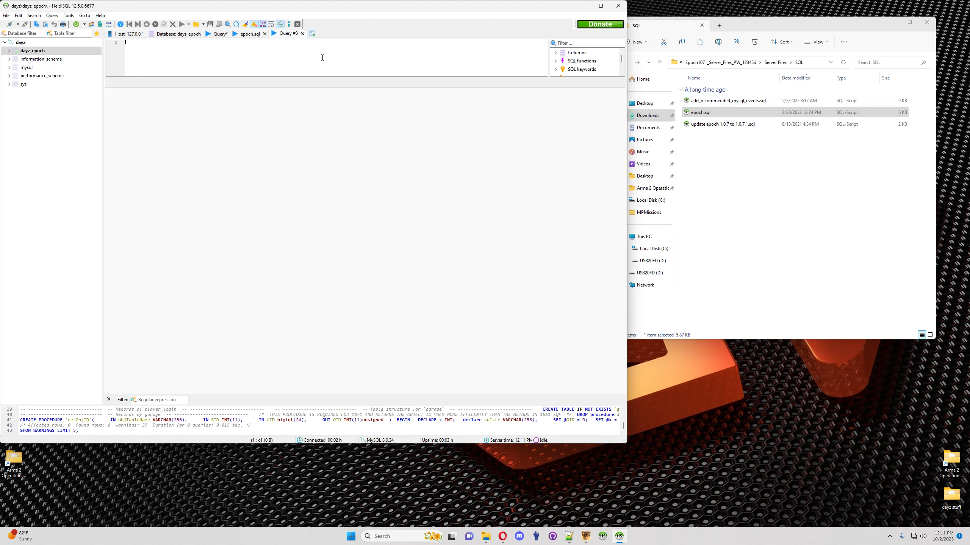
pyautogui.moveTo(708, 101); pyautogui.dragTo(406, 58)
pyautogui.click(182, 25)
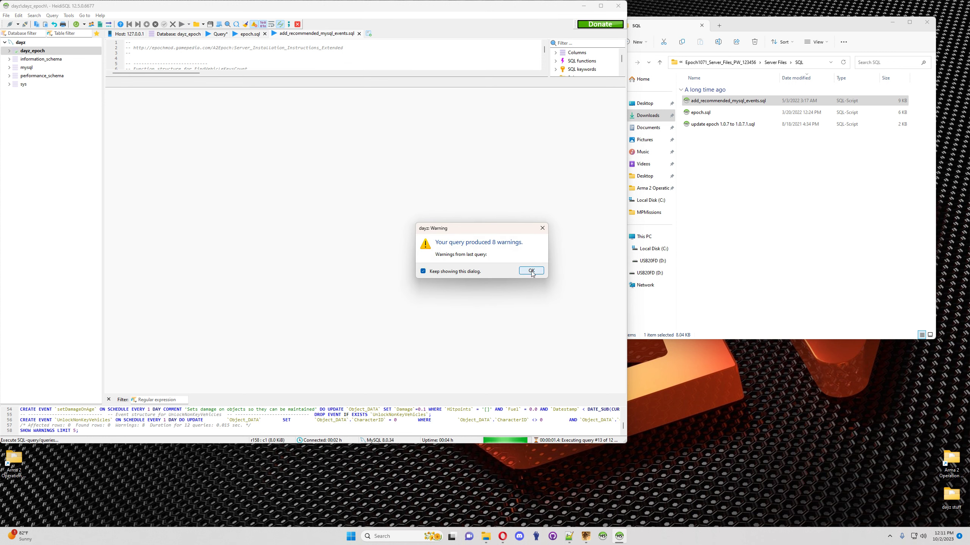
pyautogui.click(529, 270)
pyautogui.click(360, 34)
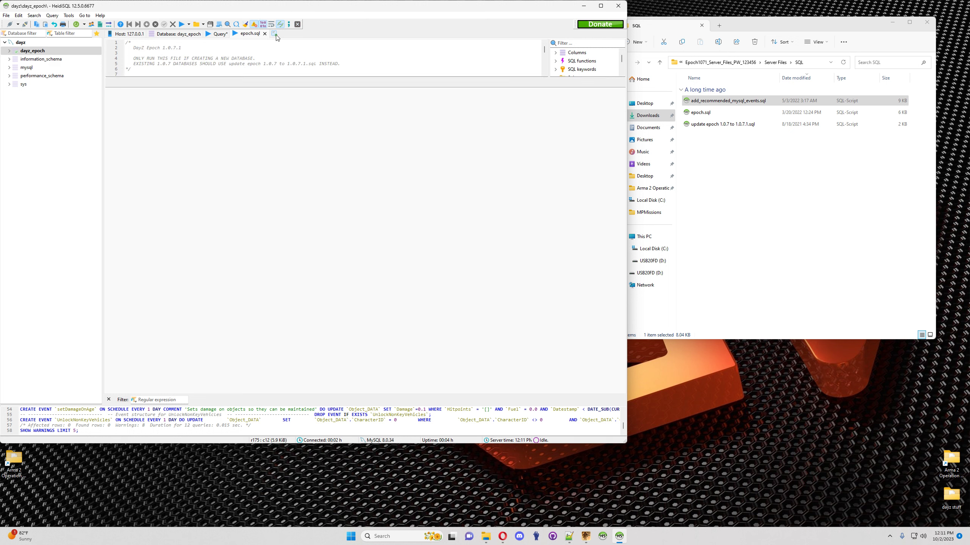
pyautogui.click(264, 34)
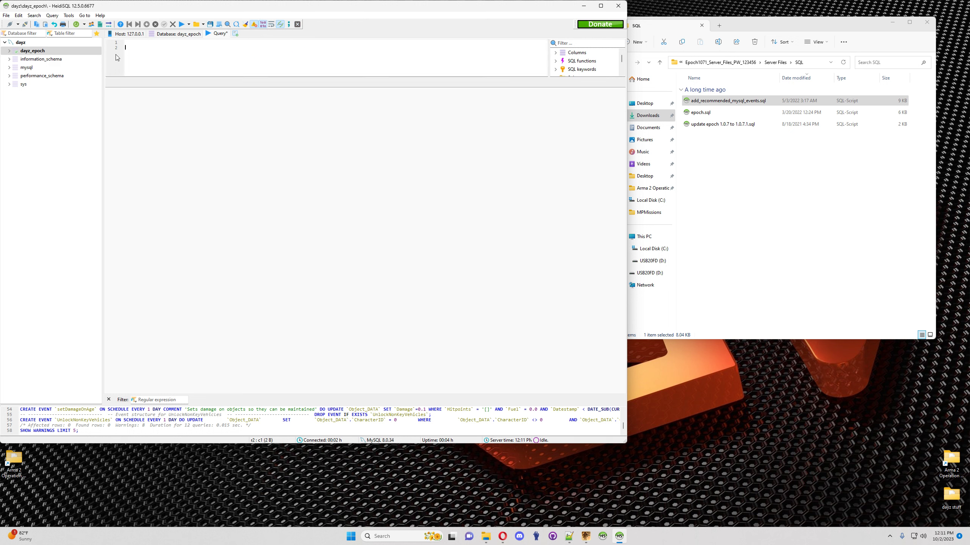
# Step: Refresh and browse dayz_epoch's new tables, seeing character_data and object_data empty, then start a blank query
pyautogui.click(76, 25)
pyautogui.click(10, 51)
pyautogui.click(35, 100)
pyautogui.click(34, 75)
pyautogui.click(38, 60)
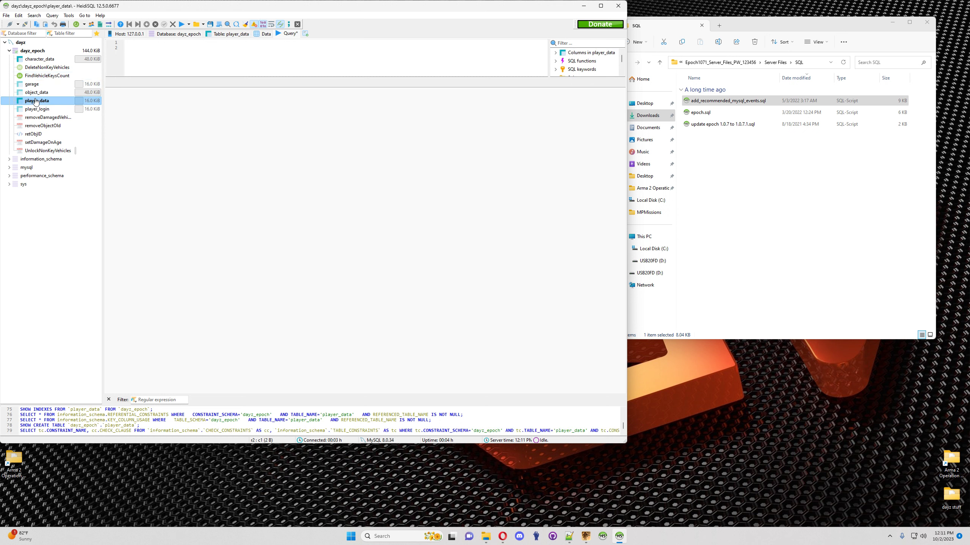
pyautogui.click(273, 35)
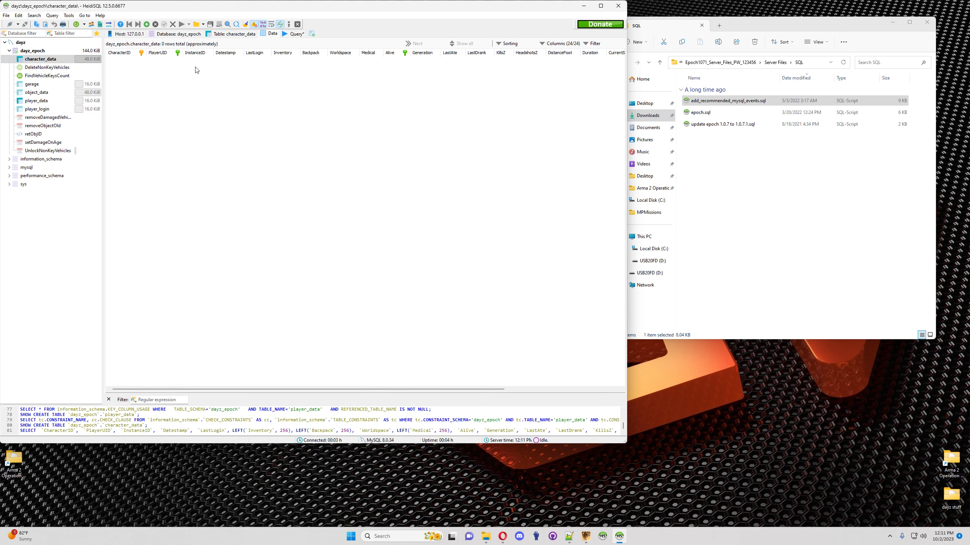
pyautogui.click(37, 92)
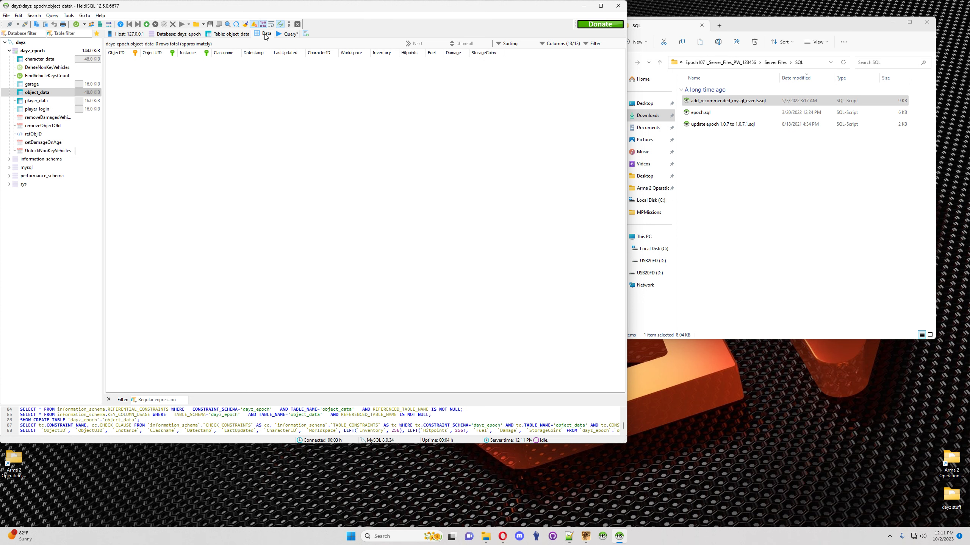
pyautogui.click(287, 35)
pyautogui.click(789, 29)
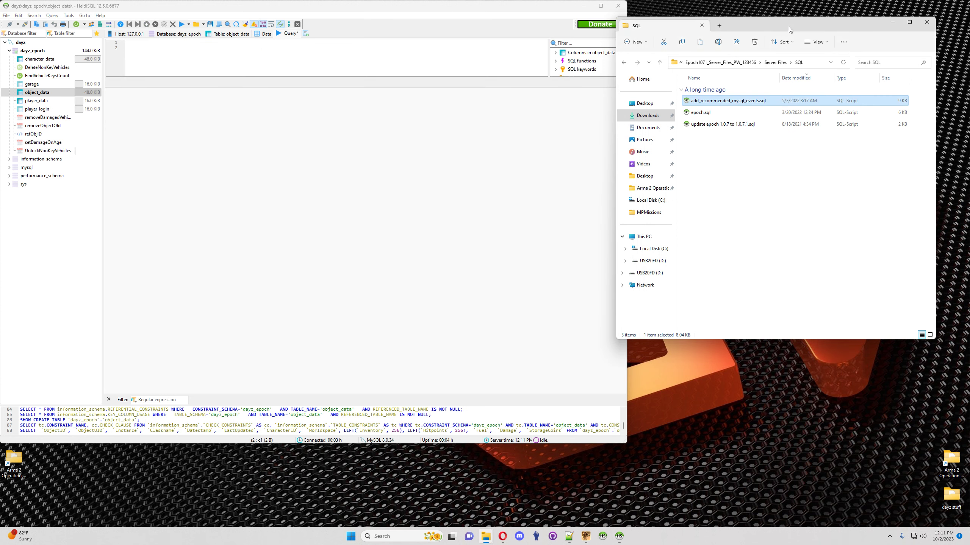
pyautogui.click(572, 540)
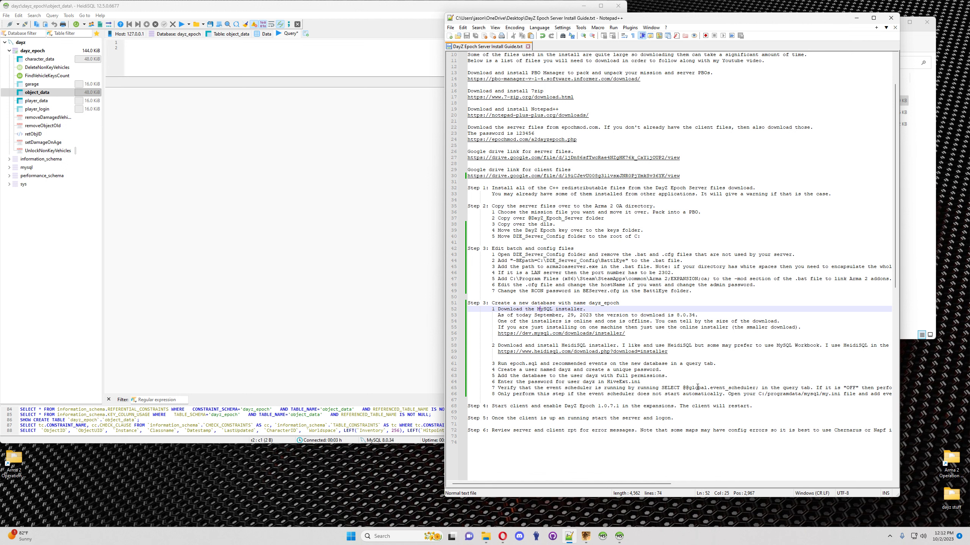
pyautogui.moveTo(759, 389); pyautogui.dragTo(663, 389)
pyautogui.hotkey('ctrl', 'c')
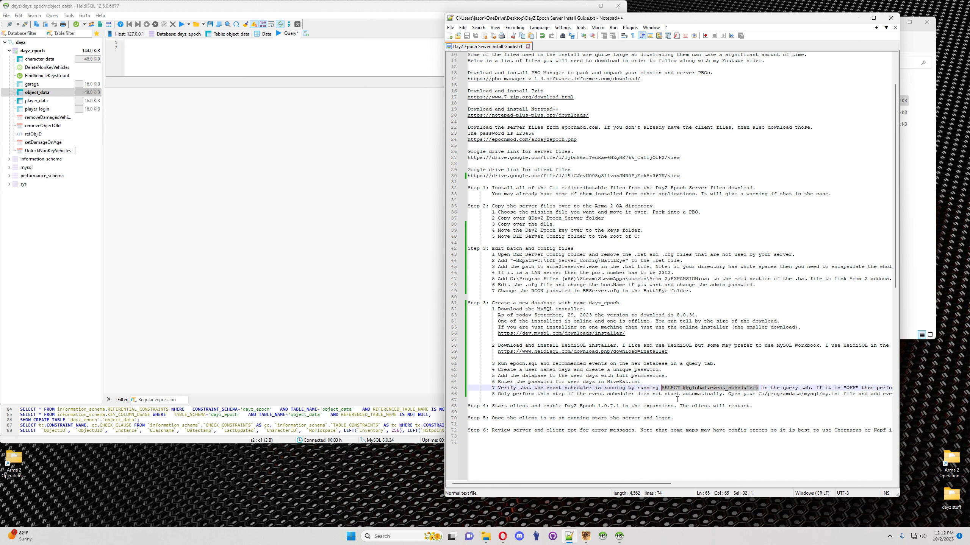
pyautogui.click(273, 116)
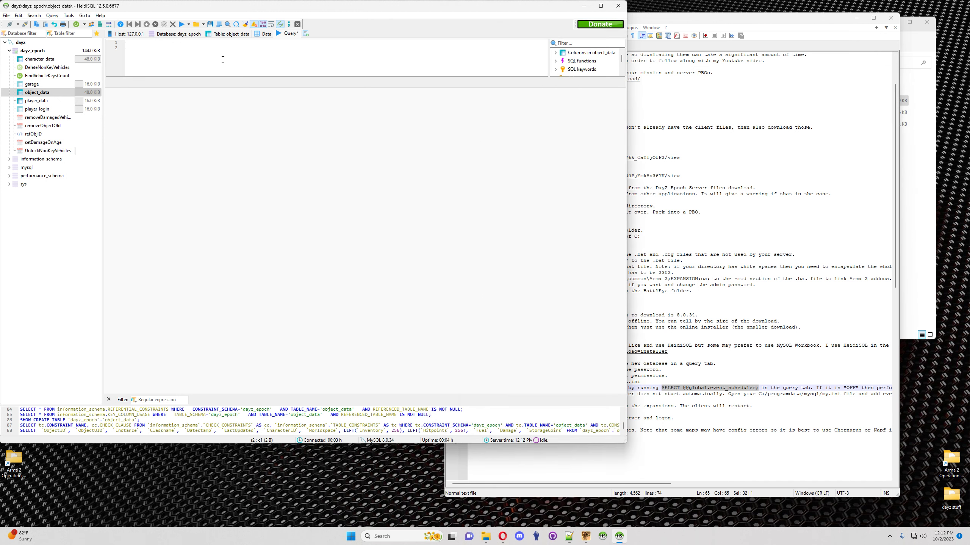
pyautogui.hotkey('ctrl', 'v')
pyautogui.click(182, 24)
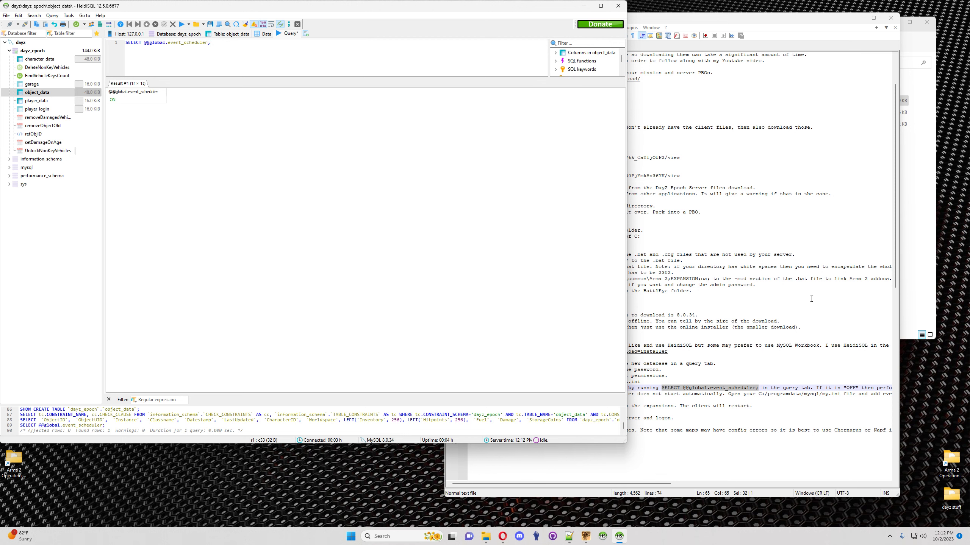
pyautogui.click(788, 393)
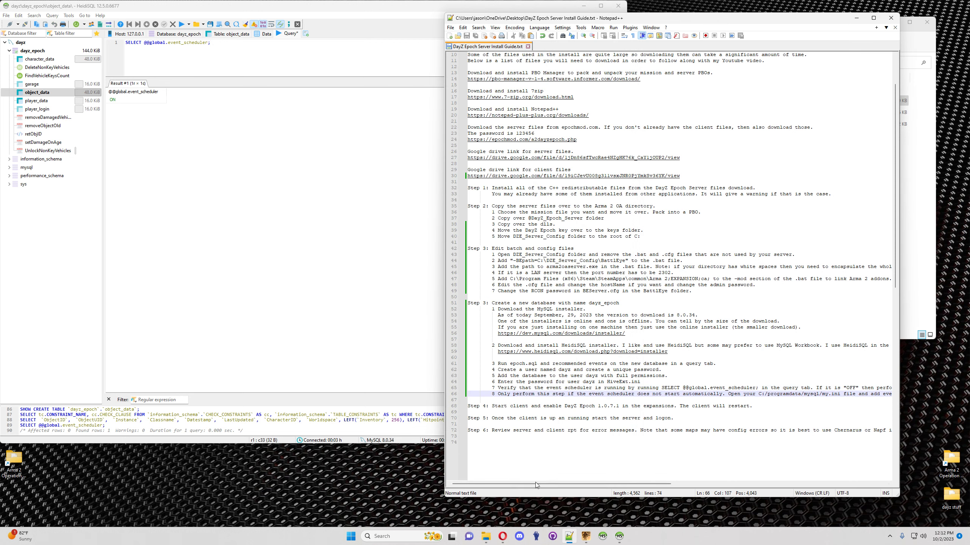
# Step: Browse to C:\ProgramData\MySQL\MySQL Server 8.0 and right-click my.ini to edit it
pyautogui.moveTo(554, 484); pyautogui.dragTo(634, 484)
pyautogui.moveTo(487, 539)
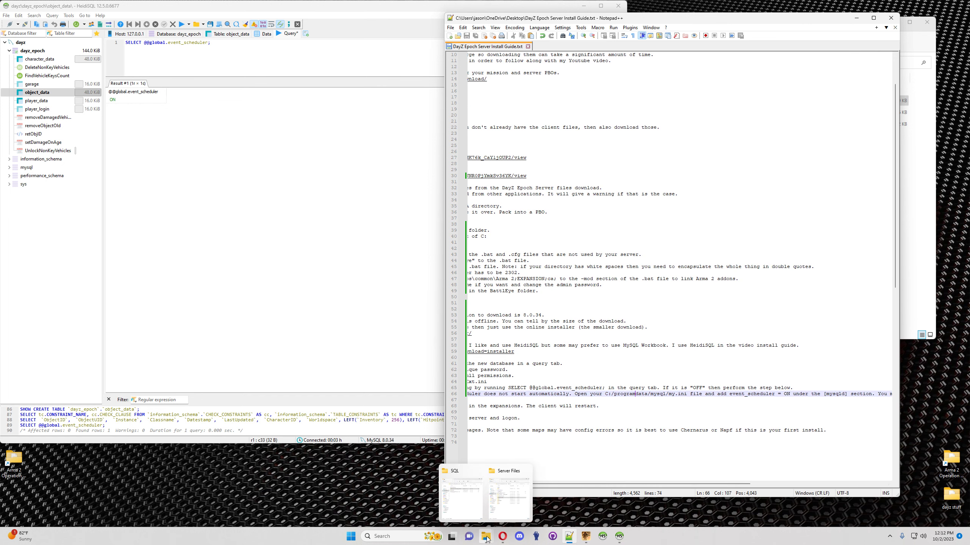
pyautogui.click(463, 493)
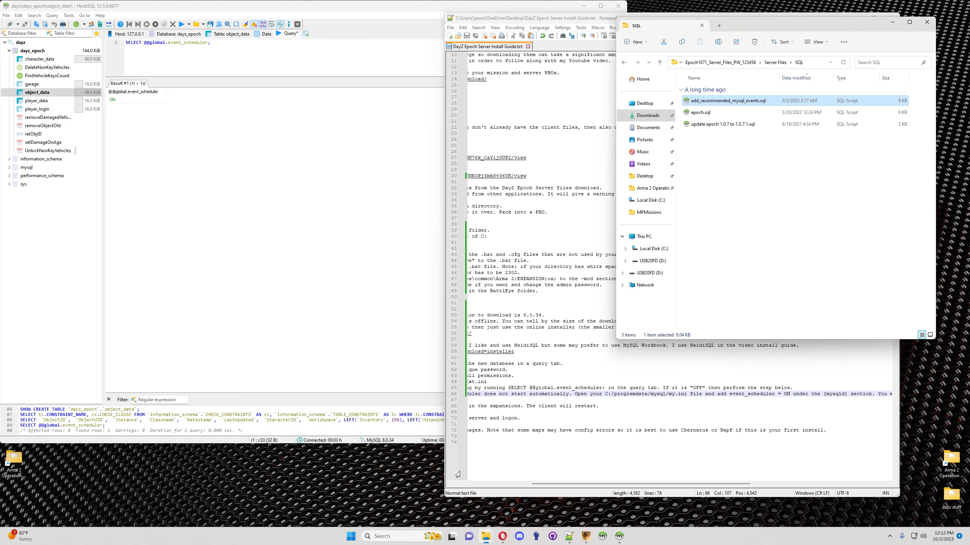
pyautogui.click(651, 250)
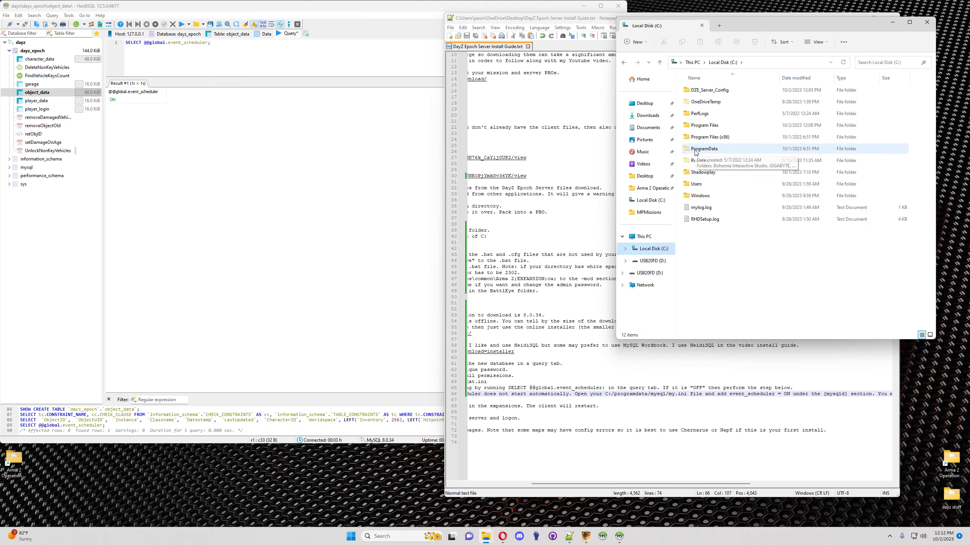
pyautogui.click(845, 42)
pyautogui.click(847, 24)
pyautogui.click(707, 151)
pyautogui.doubleClick(708, 150)
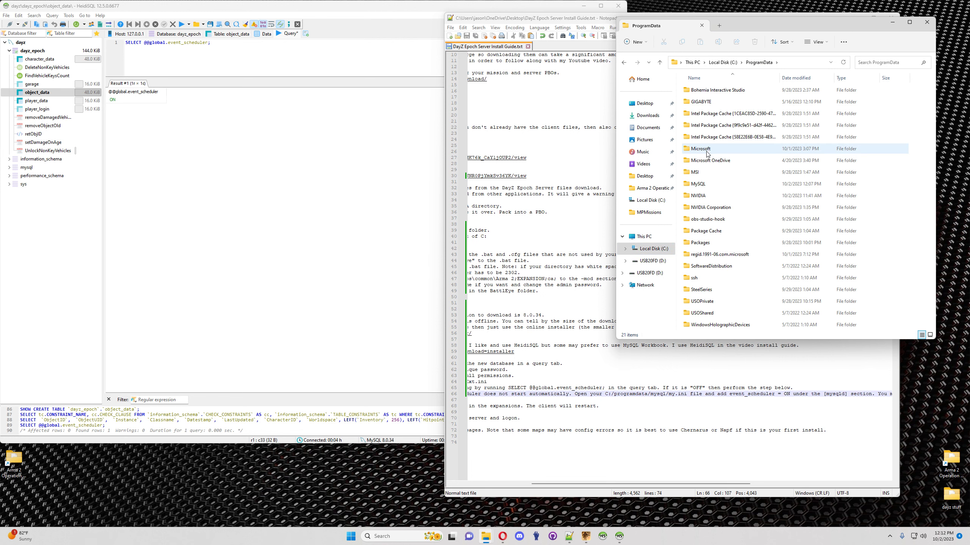
pyautogui.doubleClick(699, 185)
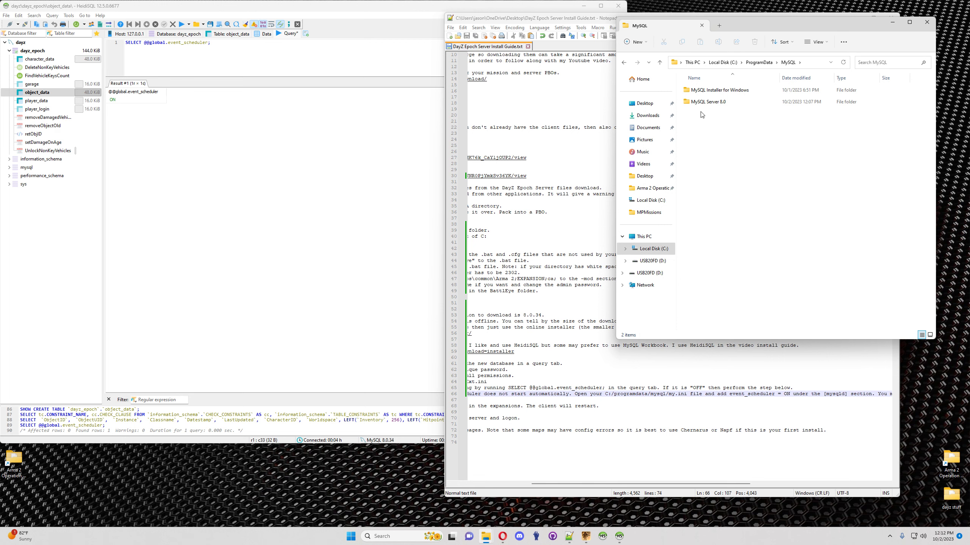
pyautogui.doubleClick(707, 102)
pyautogui.rightClick(693, 129)
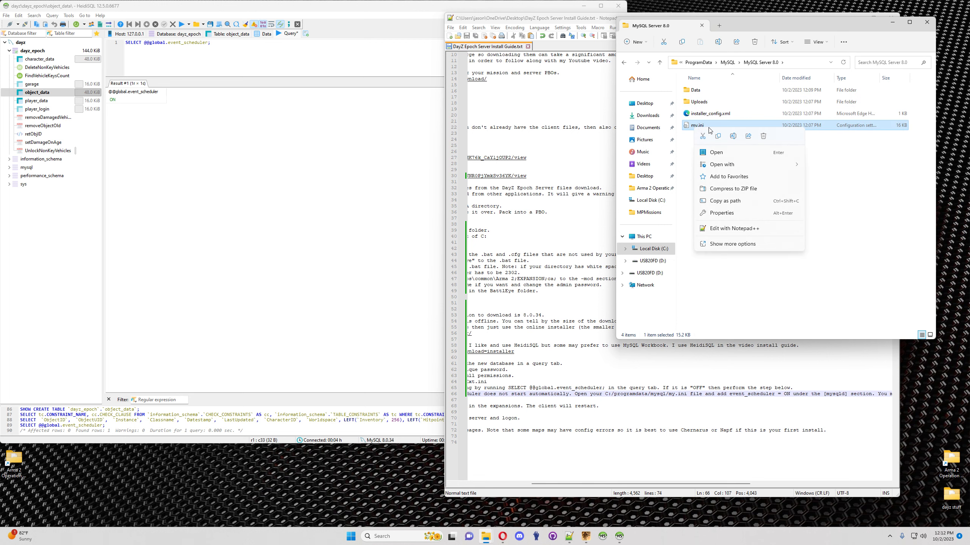
# Step: Open my.ini in Notepad++ and go to its [mysqld] section at line 77
pyautogui.click(726, 230)
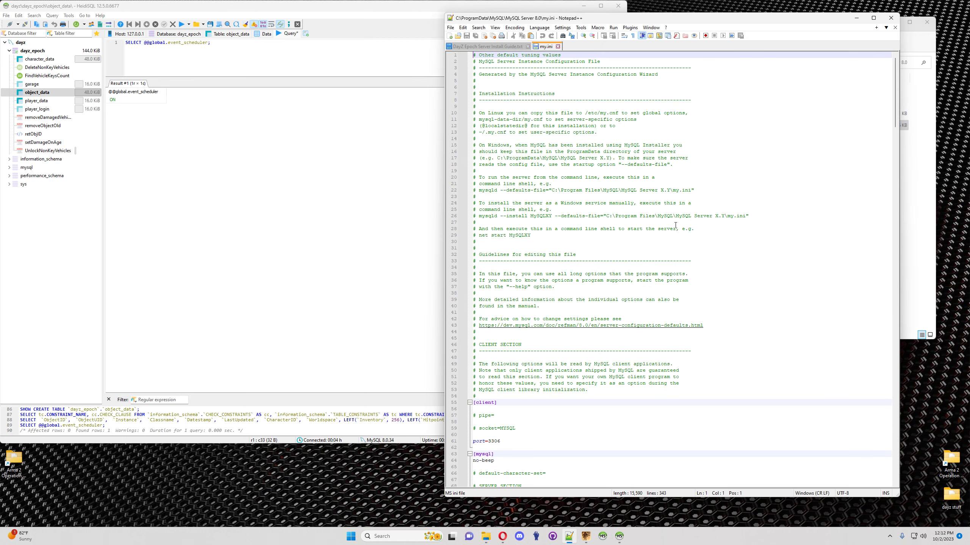
pyautogui.scroll(-9, 523, 279)
pyautogui.click(499, 371)
pyautogui.moveTo(747, 22); pyautogui.dragTo(684, 33)
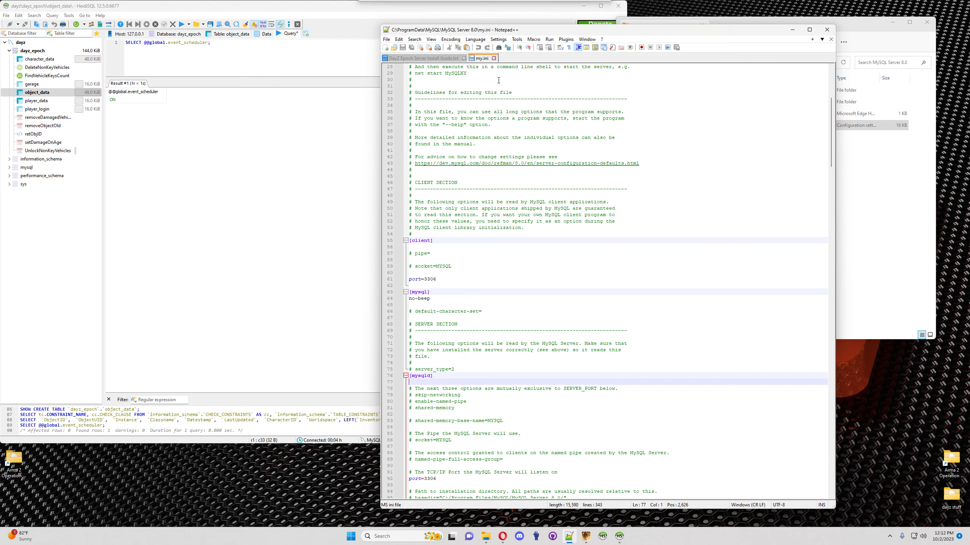
# Step: Select event_scheduler = ON on line 66 of the install guide
pyautogui.click(433, 59)
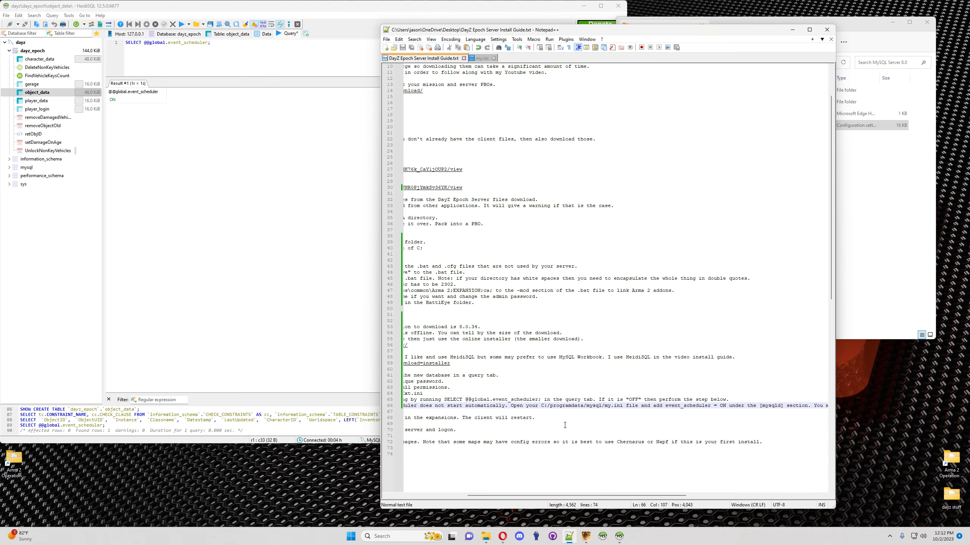
pyautogui.doubleClick(723, 406)
pyautogui.click(723, 410)
pyautogui.moveTo(544, 496); pyautogui.dragTo(630, 495)
pyautogui.moveTo(690, 405); pyautogui.dragTo(630, 406)
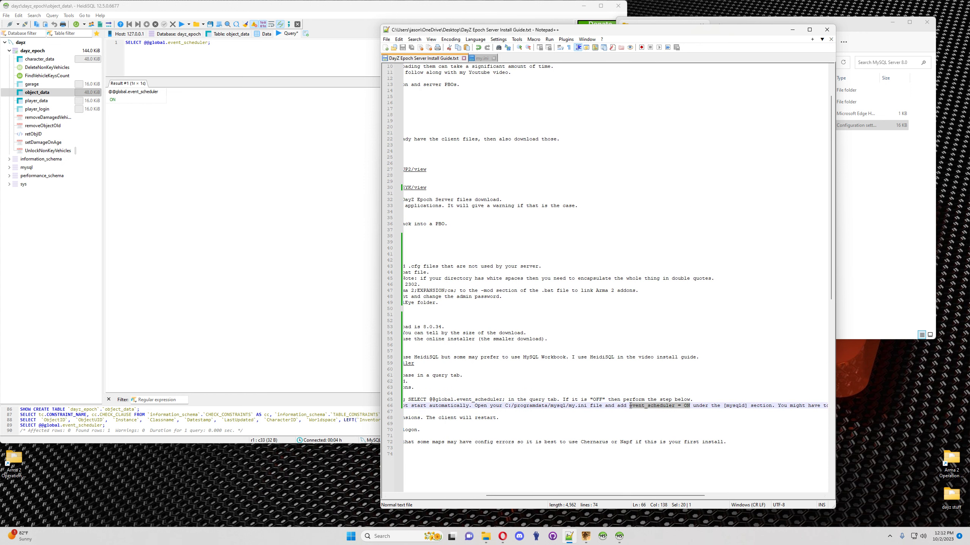
# Step: Close my.ini without changes and bring HeidiSQL forward
pyautogui.click(480, 58)
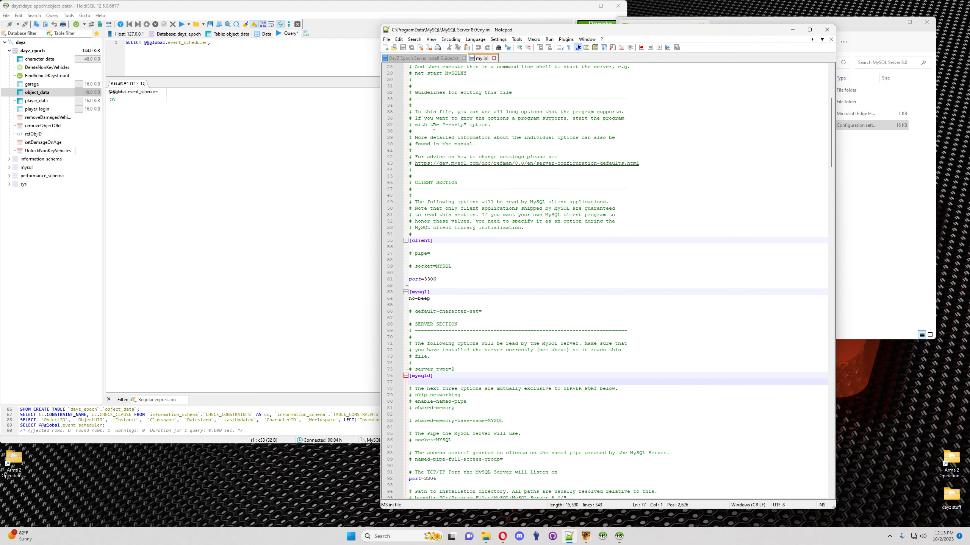
pyautogui.click(494, 58)
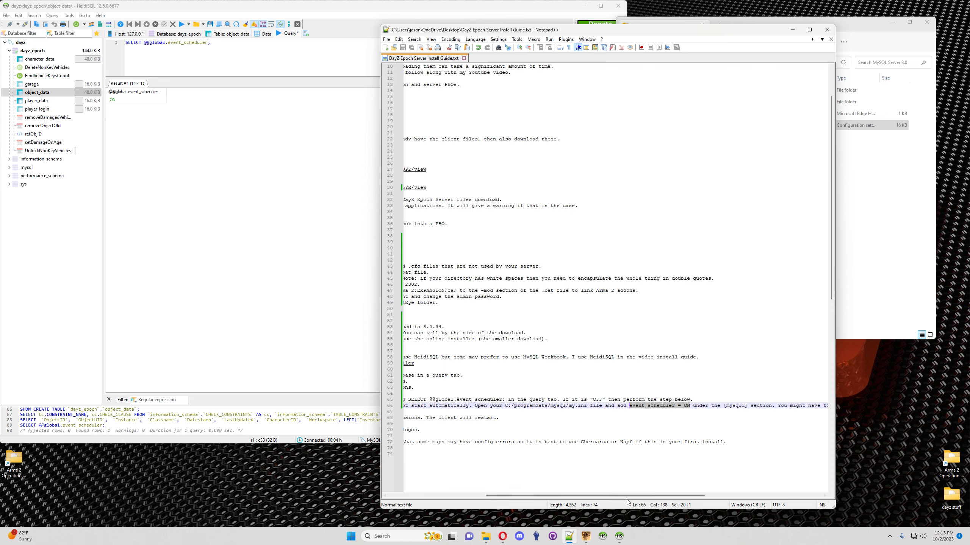
pyautogui.moveTo(626, 496); pyautogui.dragTo(435, 492)
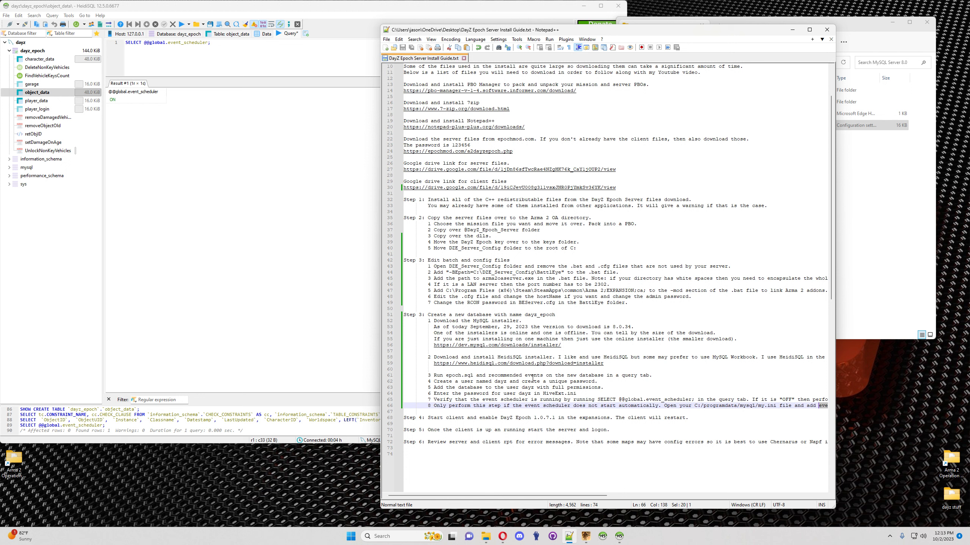
pyautogui.click(299, 274)
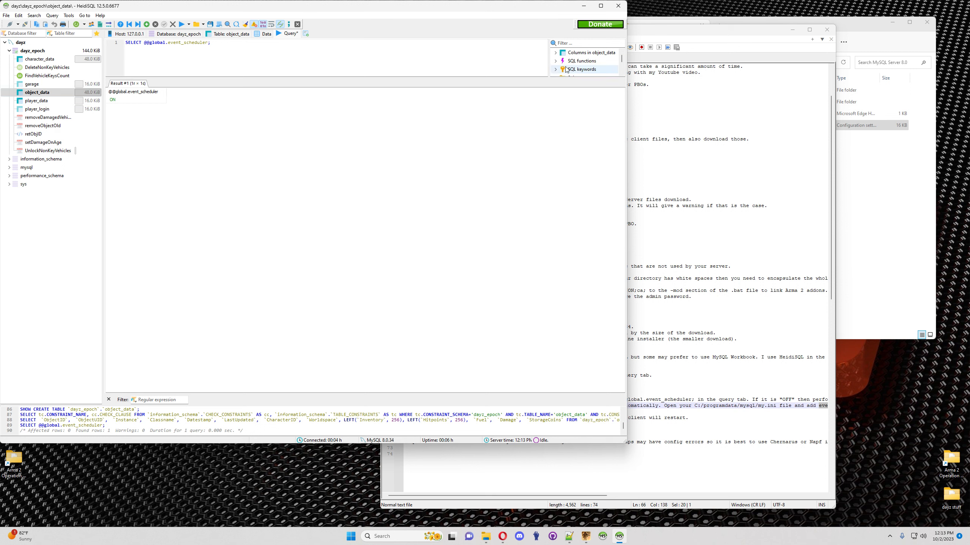
# Step: Close HeidiSQL without saving the query, then move the install guide window to the left
pyautogui.click(618, 6)
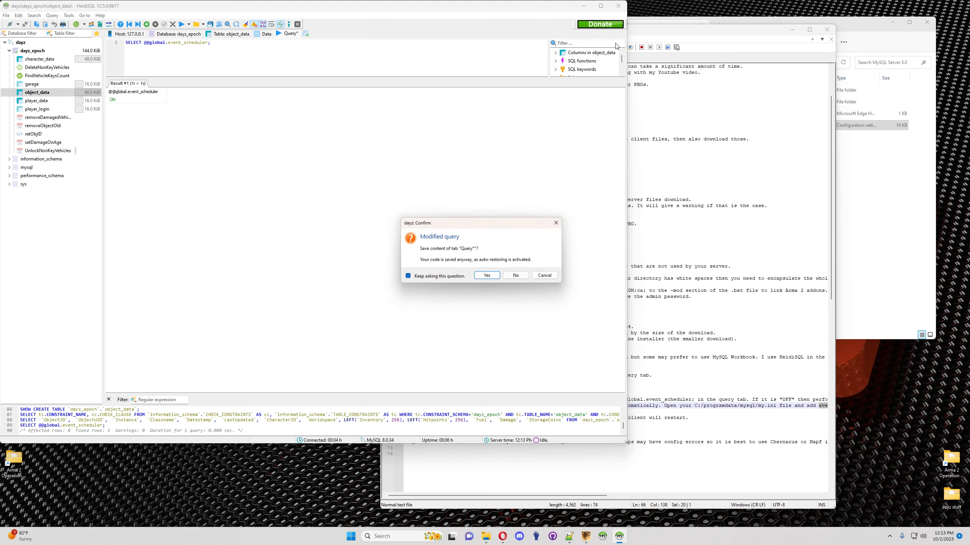
pyautogui.click(517, 276)
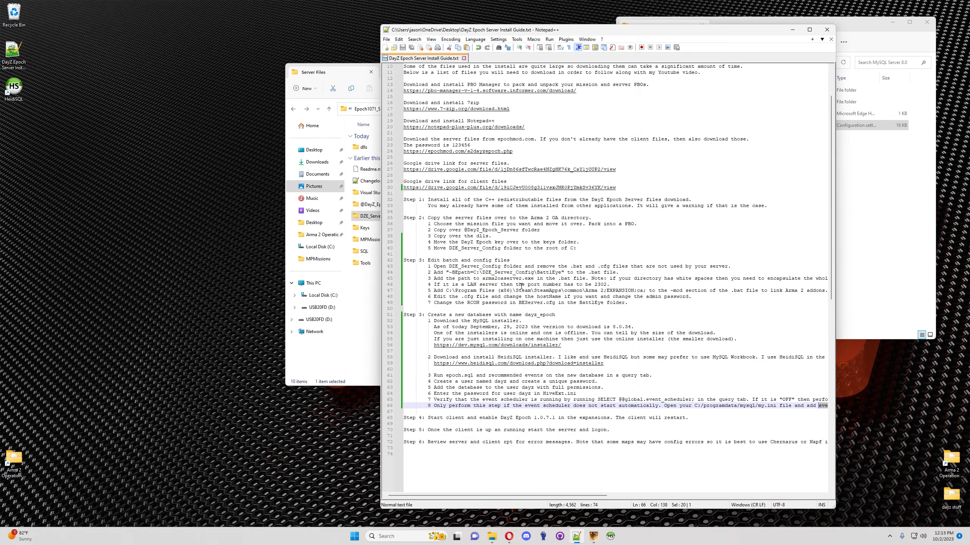
pyautogui.doubleClick(664, 30)
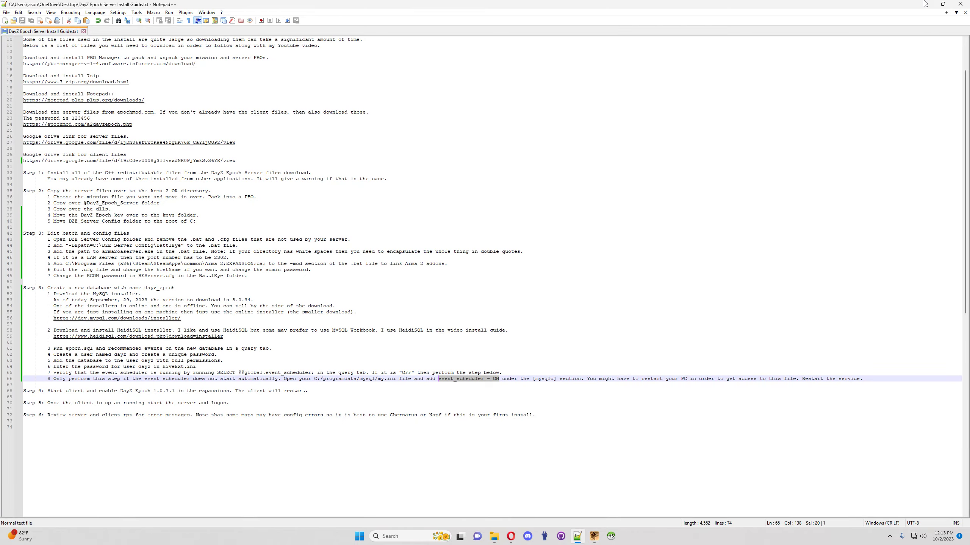
pyautogui.click(945, 4)
pyautogui.moveTo(575, 35); pyautogui.dragTo(247, 23)
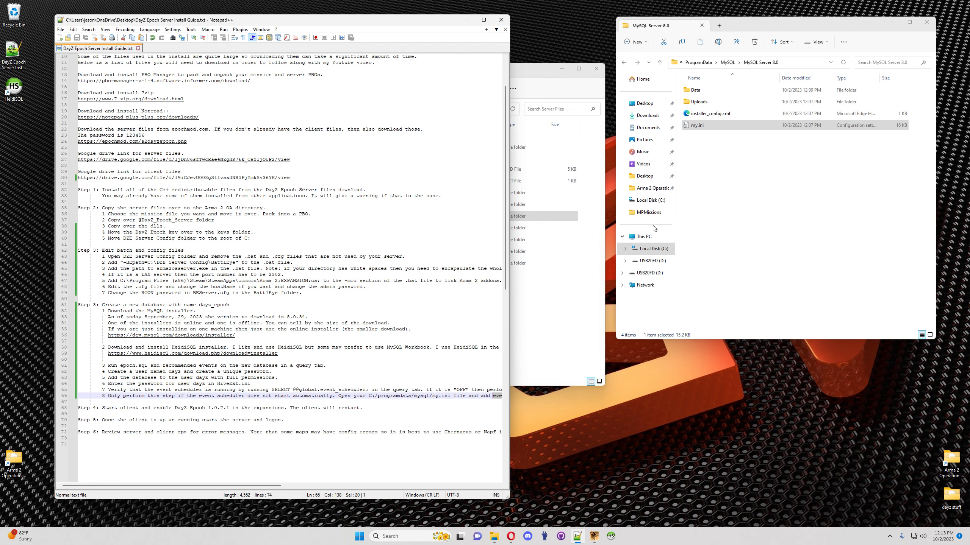
# Step: Close the MySQL Server 8.0 folder and open C:\DZE_Server_Config in the Server Files window
pyautogui.click(927, 22)
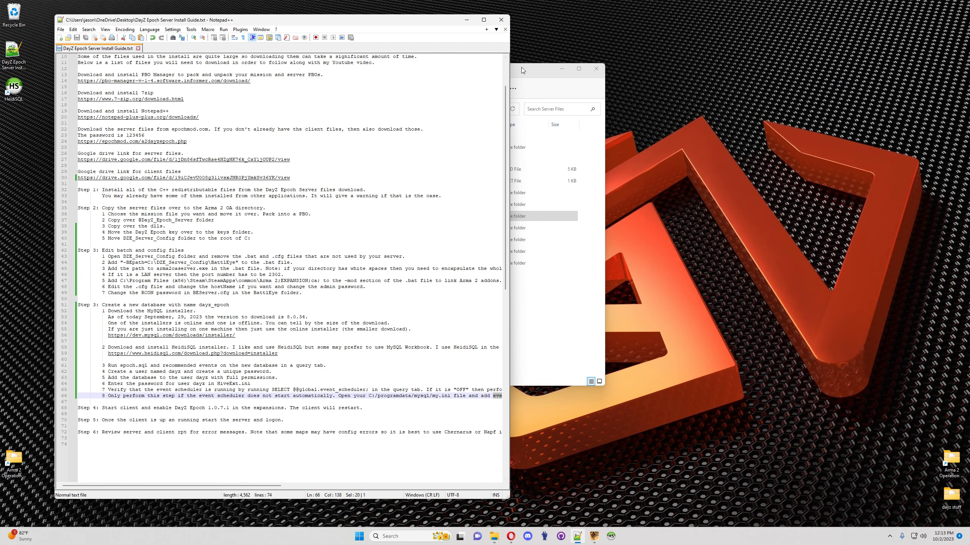
pyautogui.click(521, 67)
pyautogui.moveTo(471, 73); pyautogui.dragTo(761, 88)
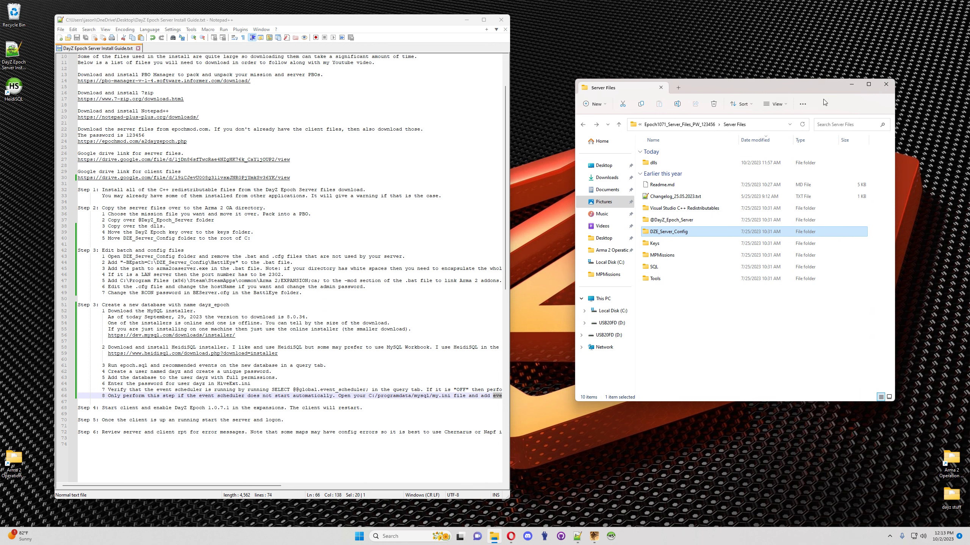
pyautogui.click(613, 311)
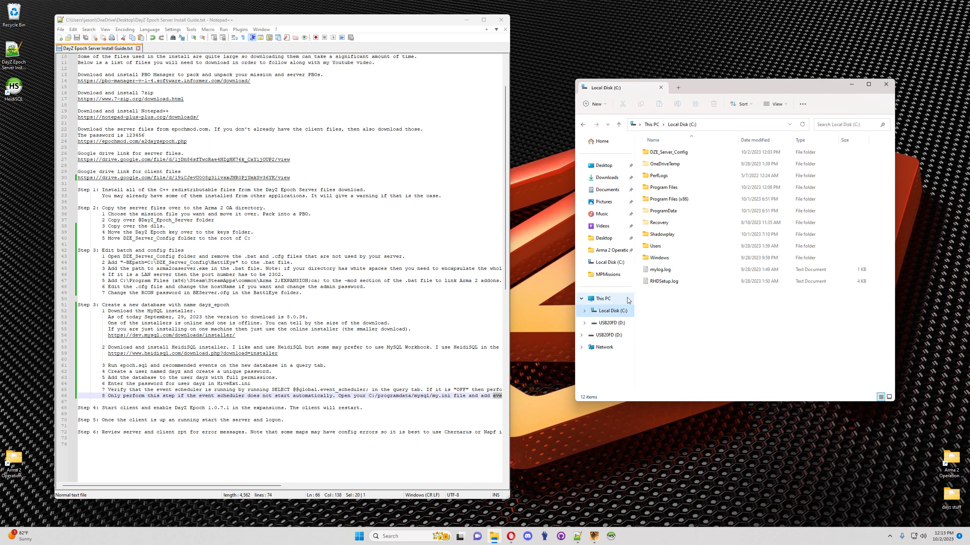
pyautogui.doubleClick(683, 153)
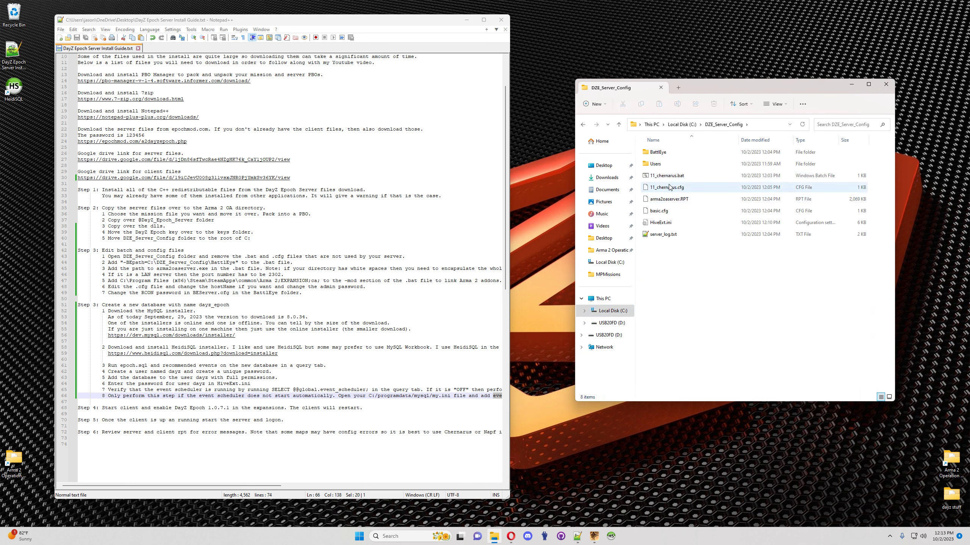
# Step: Create a desktop shortcut to 11_chernarus.bat and close the folder window
pyautogui.moveTo(671, 180); pyautogui.dragTo(13, 404)
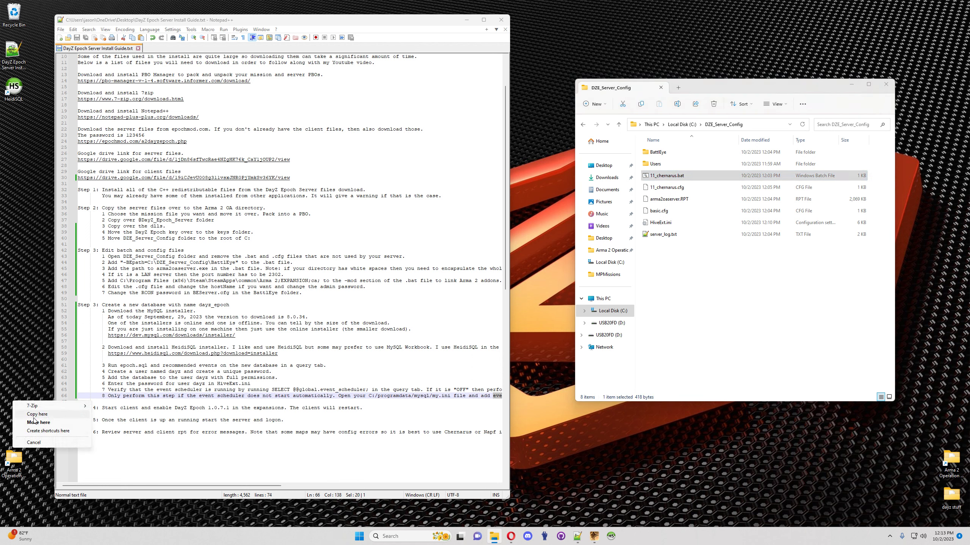
pyautogui.click(53, 430)
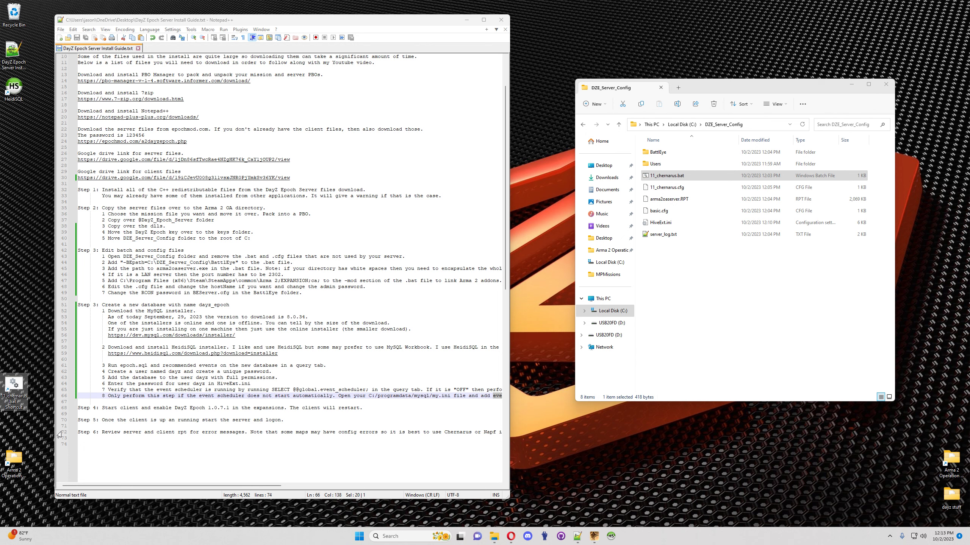
pyautogui.click(886, 84)
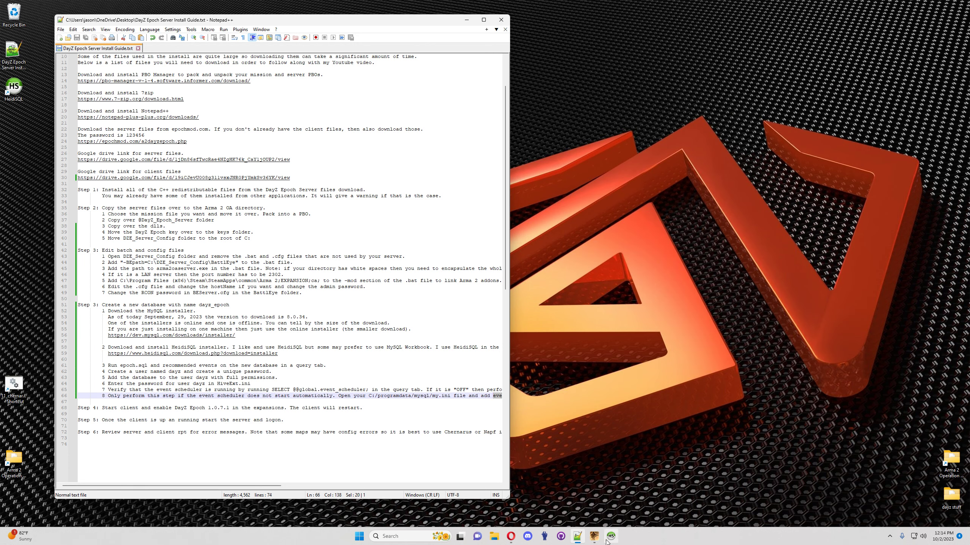
# Step: Launch the server from the 11_chernarus.bat desktop shortcut and enlarge the ArmA 2 OA Console window
pyautogui.moveTo(591, 542)
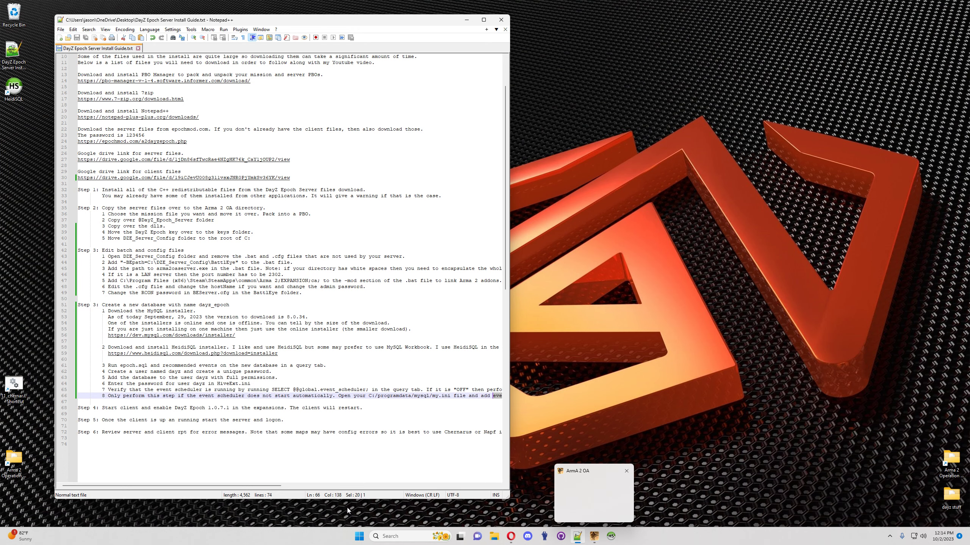
pyautogui.click(15, 387)
pyautogui.doubleClick(15, 387)
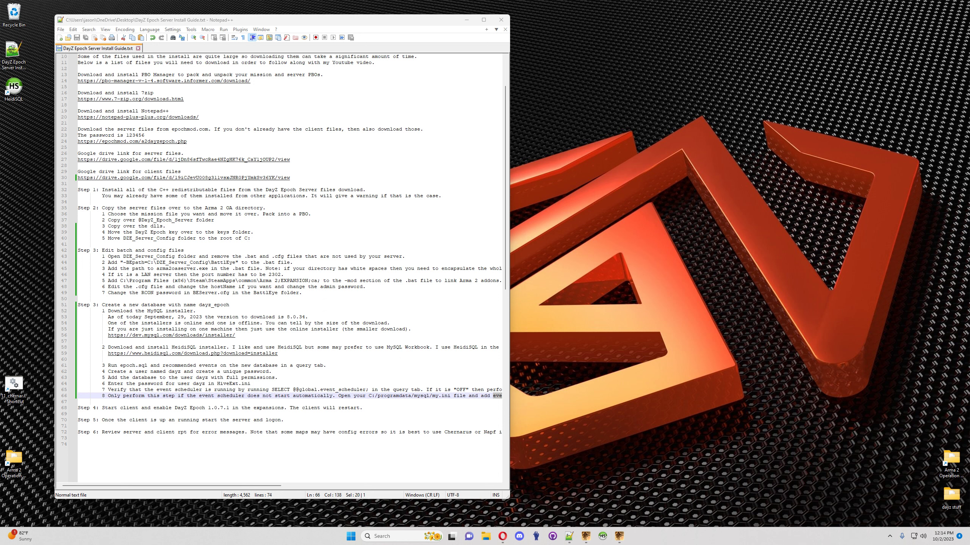
pyautogui.click(619, 536)
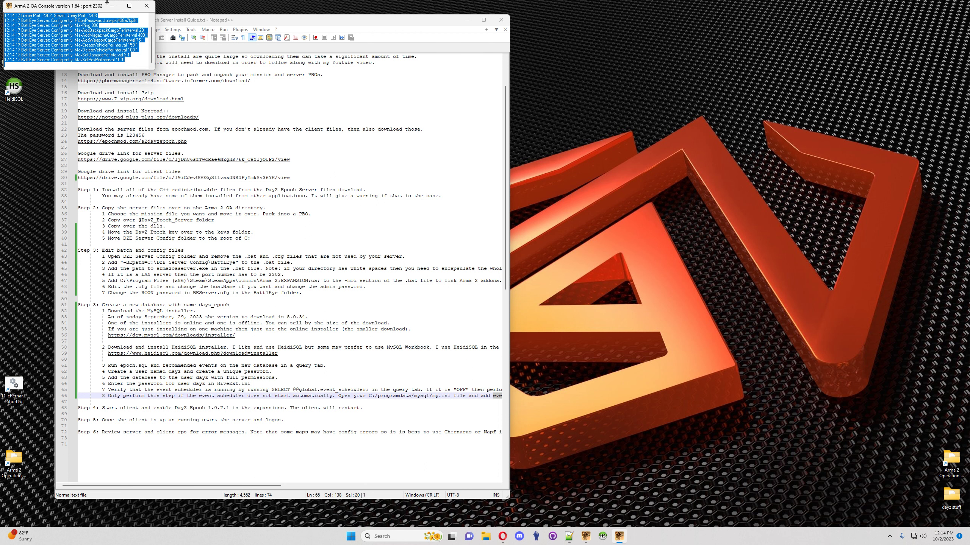
pyautogui.moveTo(151, 70); pyautogui.dragTo(435, 369)
pyautogui.click(350, 243)
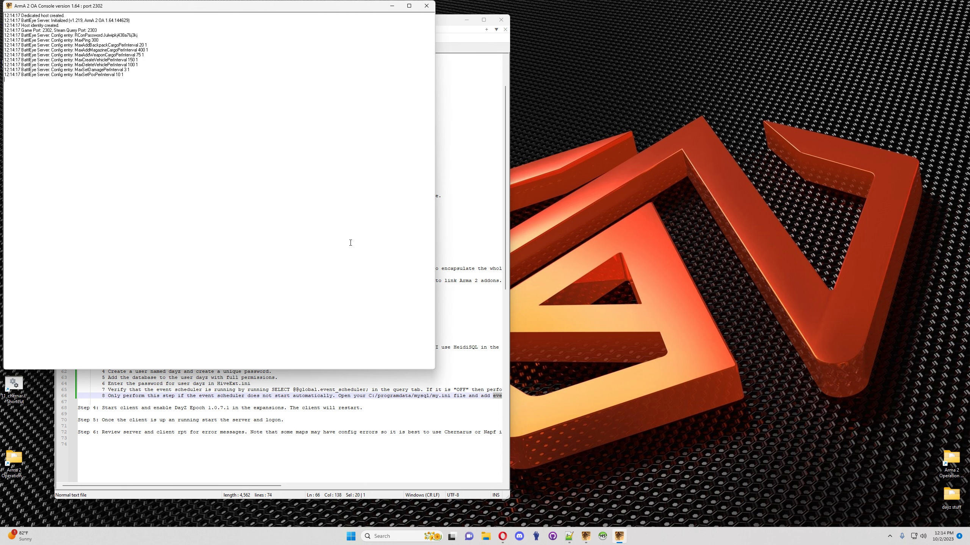
# Step: Check the game's LAN server list, then return to the console and select the whole log
pyautogui.click(585, 536)
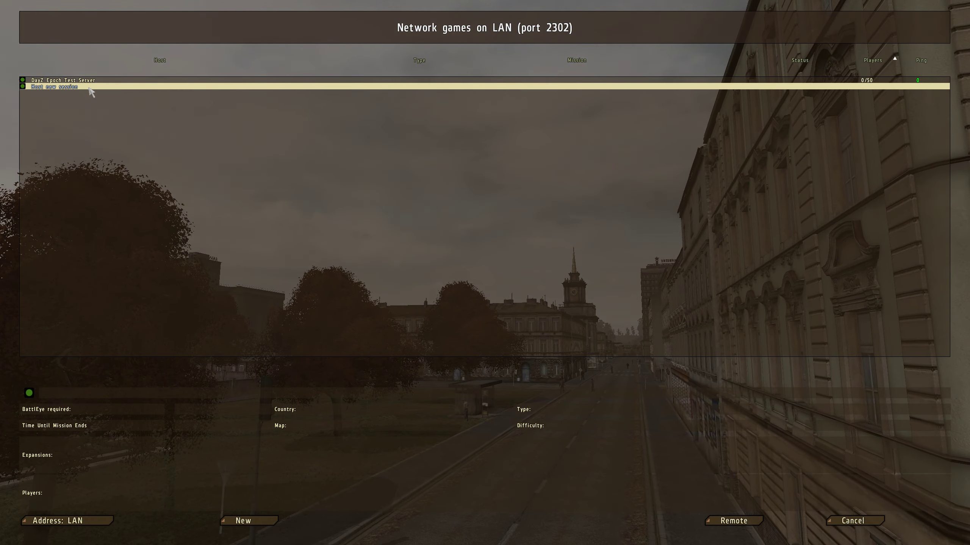
pyautogui.hotkey('alt', 'Tab')
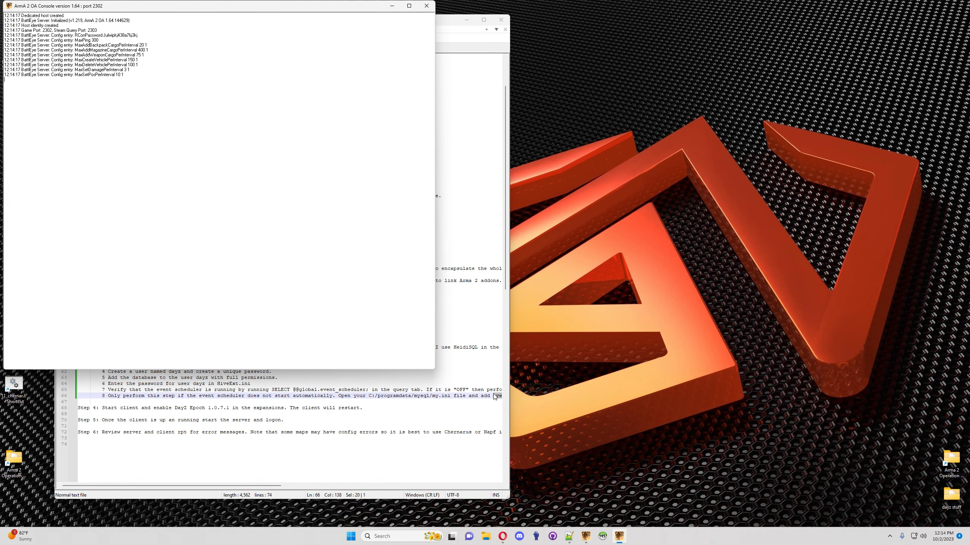
pyautogui.hotkey('ctrl', 'a')
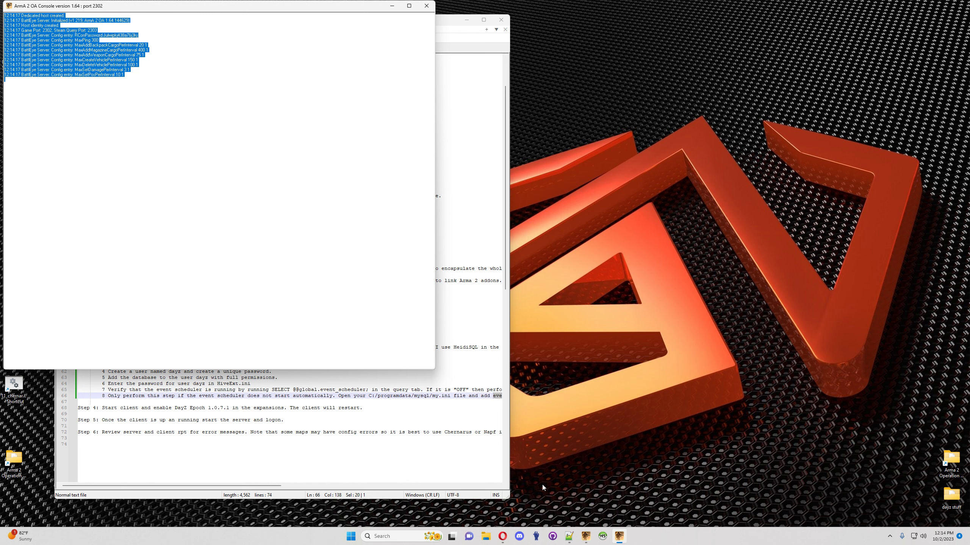
# Step: Open Windows Defender Firewall's allowed apps list and unlock it with Change settings
pyautogui.click(385, 536)
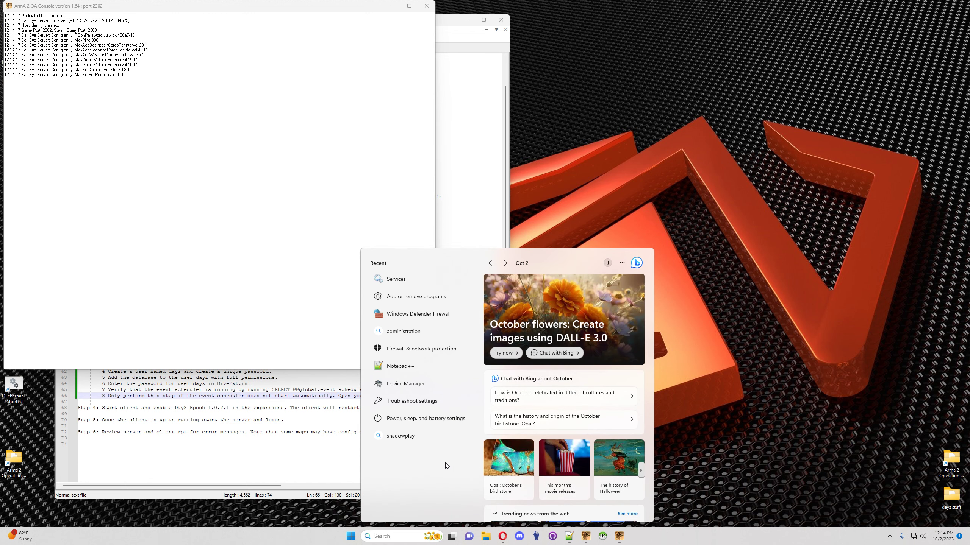
pyautogui.click(420, 318)
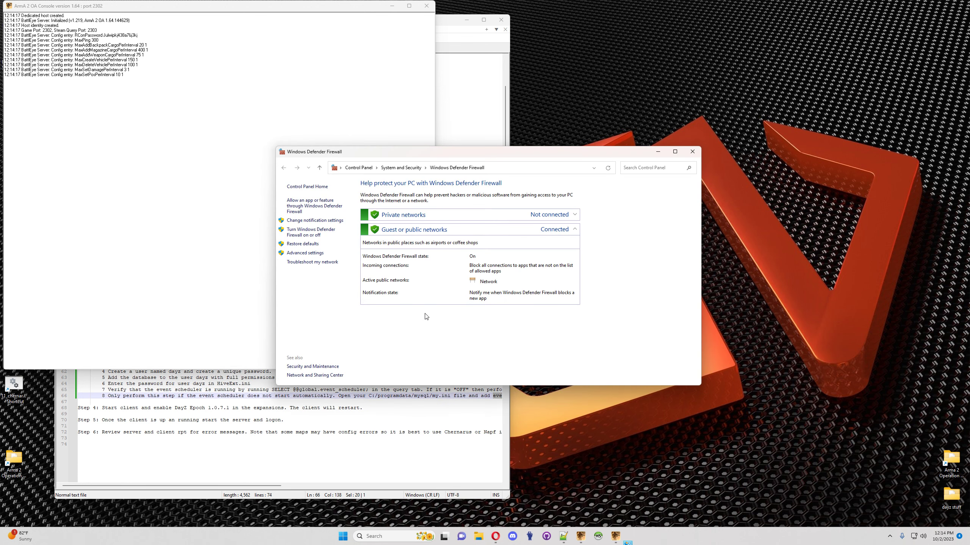
pyautogui.click(311, 209)
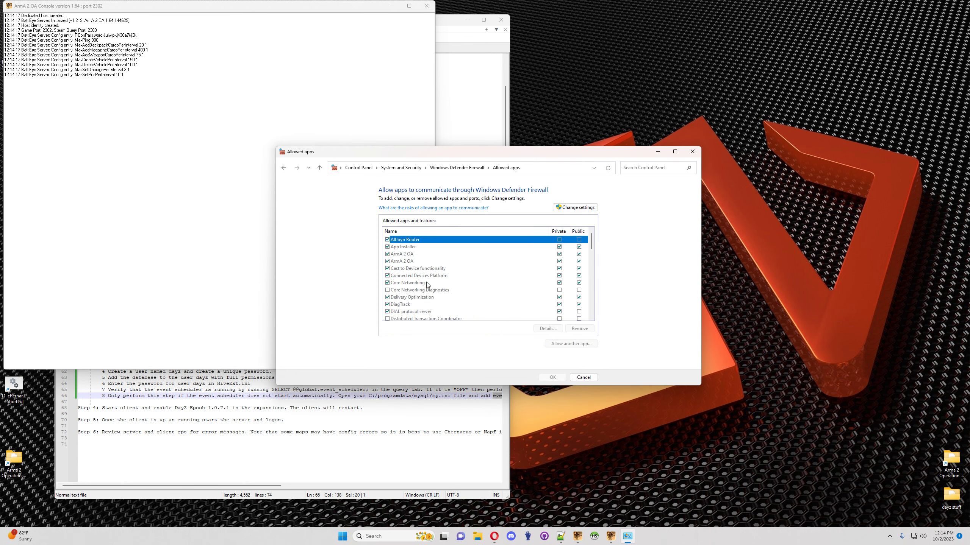
pyautogui.click(411, 255)
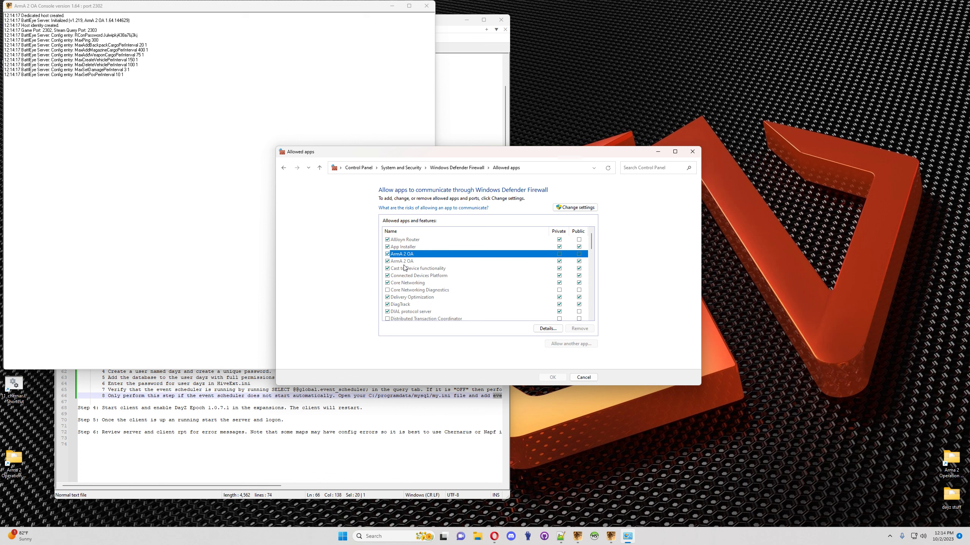
pyautogui.click(404, 264)
pyautogui.click(407, 257)
pyautogui.click(403, 263)
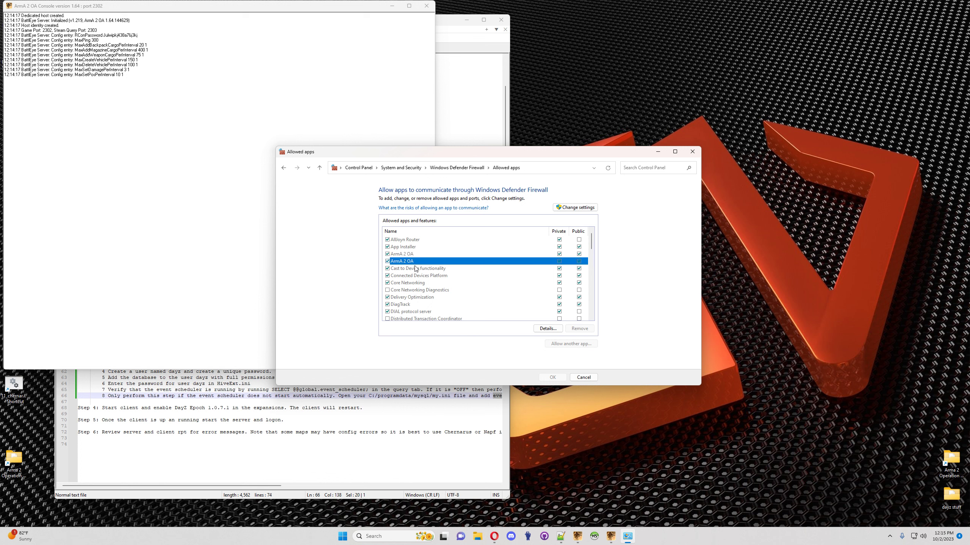
pyautogui.click(575, 208)
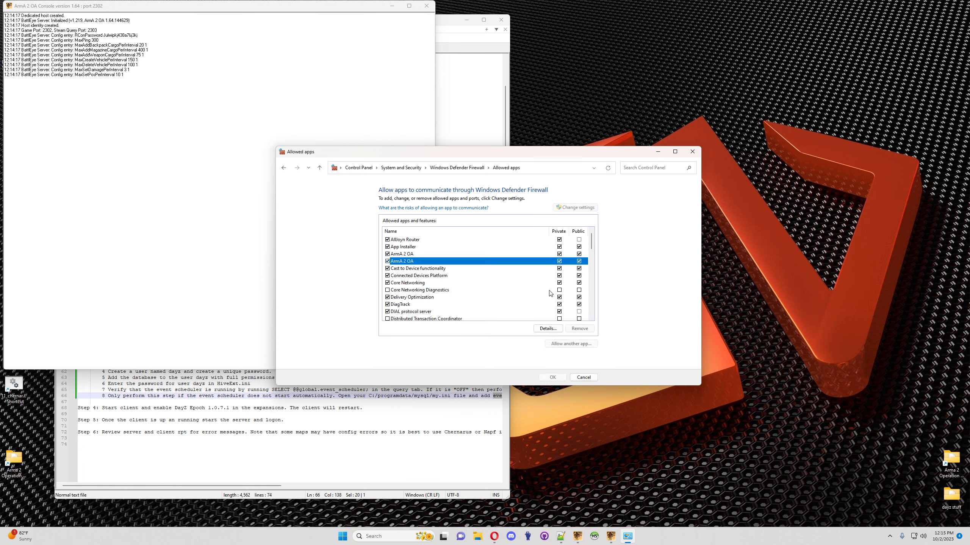
# Step: Verify the ArmA 2 OA entry's program path and its private and public network types
pyautogui.click(547, 329)
pyautogui.moveTo(497, 270); pyautogui.dragTo(569, 274)
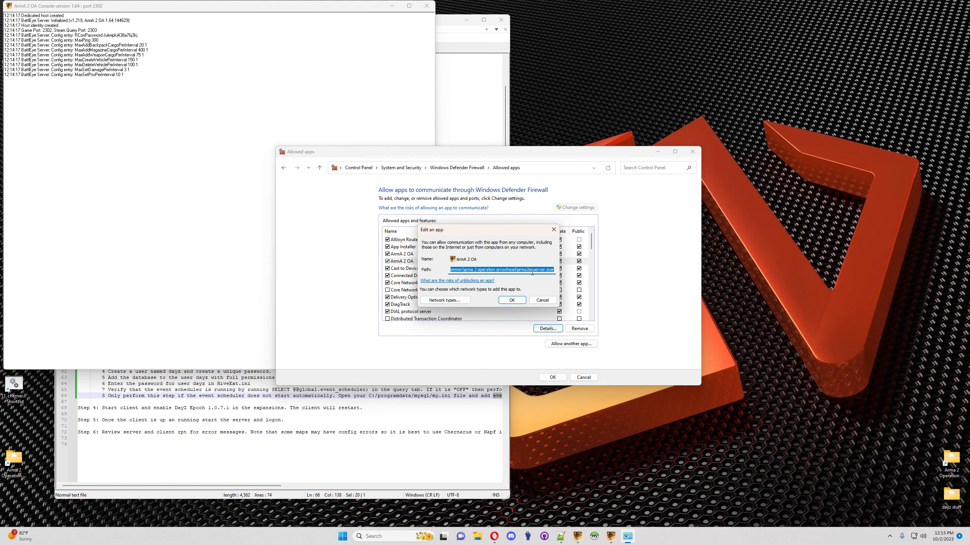
pyautogui.click(444, 301)
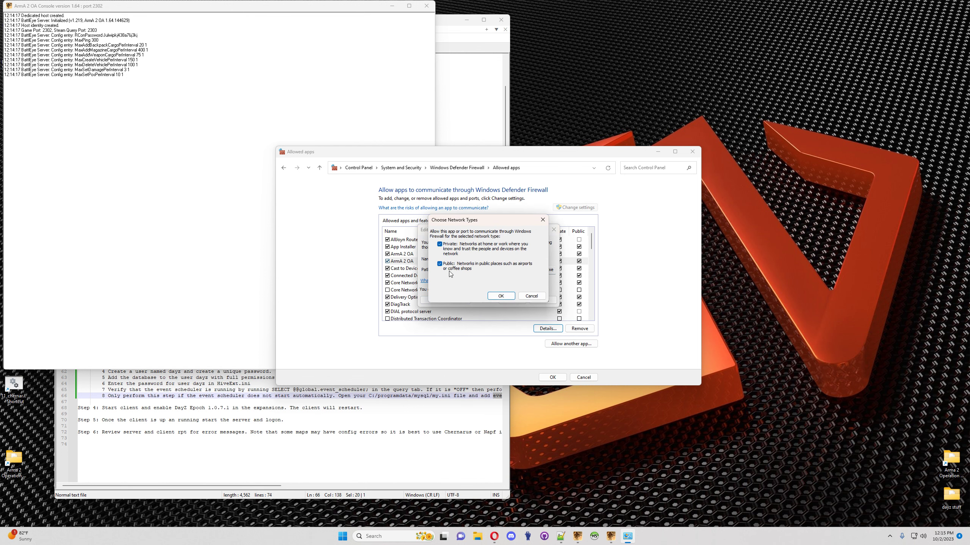
pyautogui.click(500, 297)
pyautogui.click(544, 302)
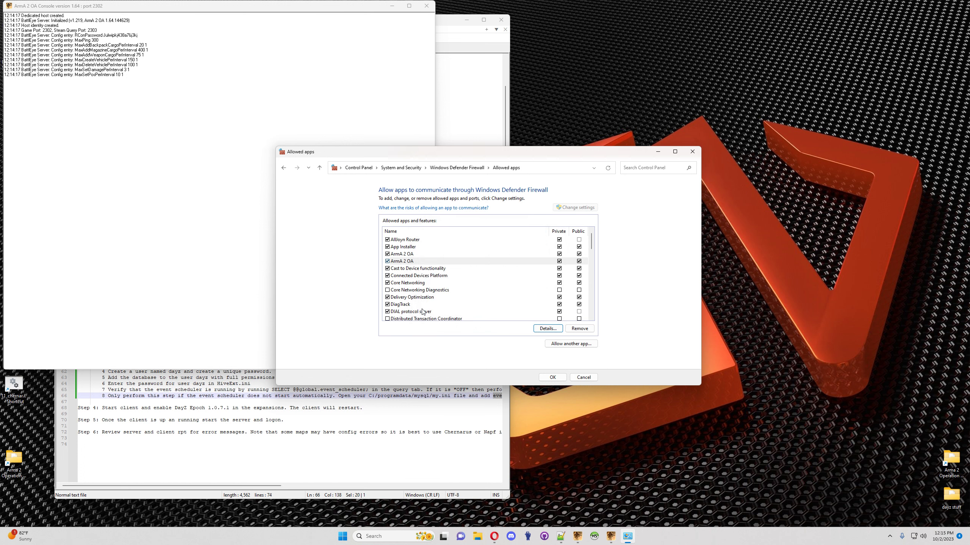
# Step: Confirm Port 3306 is allowed on private and public networks, apply with OK, and close the firewall
pyautogui.scroll(-5, 413, 296)
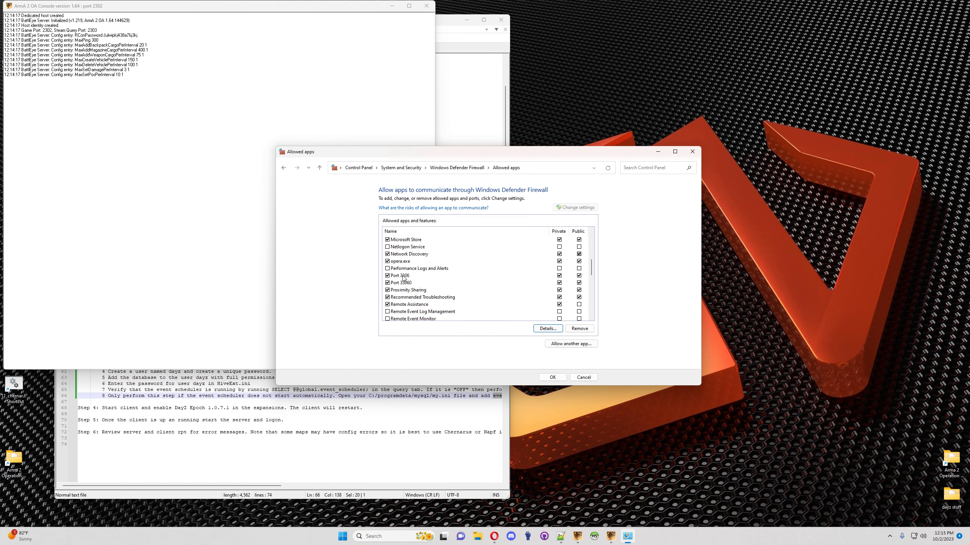
pyautogui.click(405, 276)
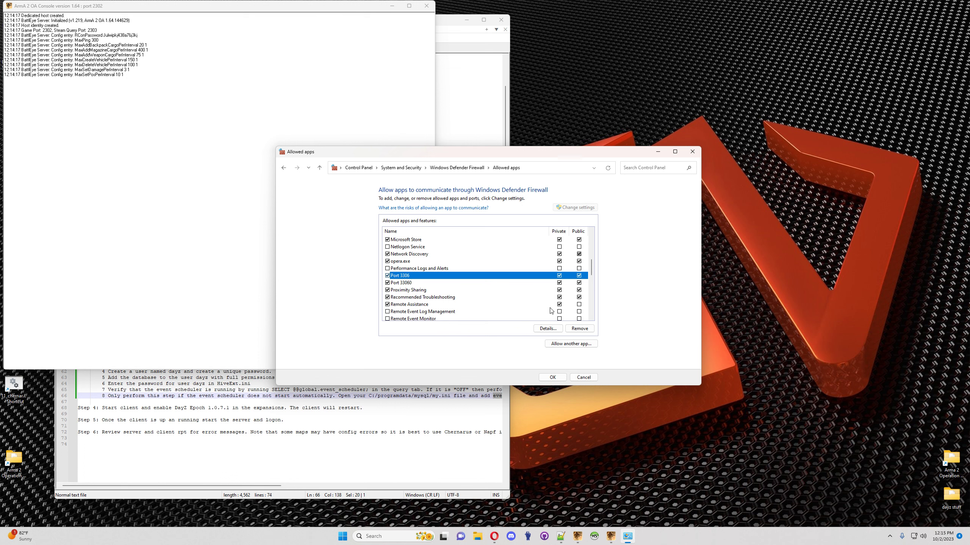
pyautogui.click(560, 329)
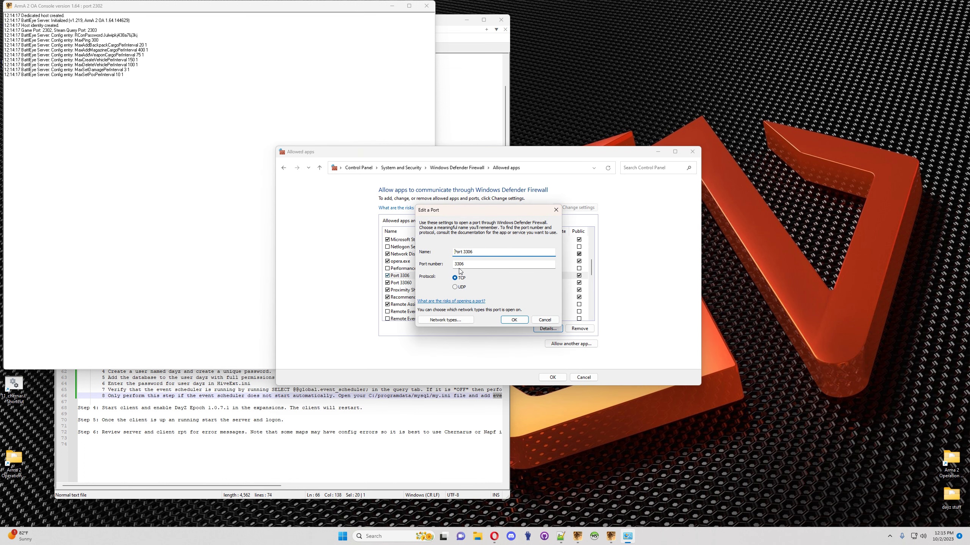
pyautogui.click(447, 320)
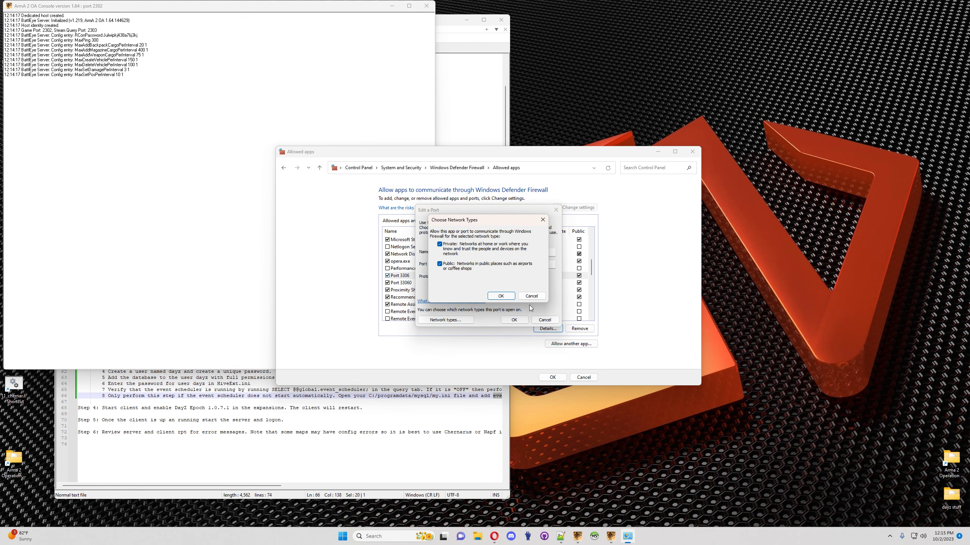
pyautogui.click(500, 296)
pyautogui.click(514, 320)
pyautogui.click(583, 377)
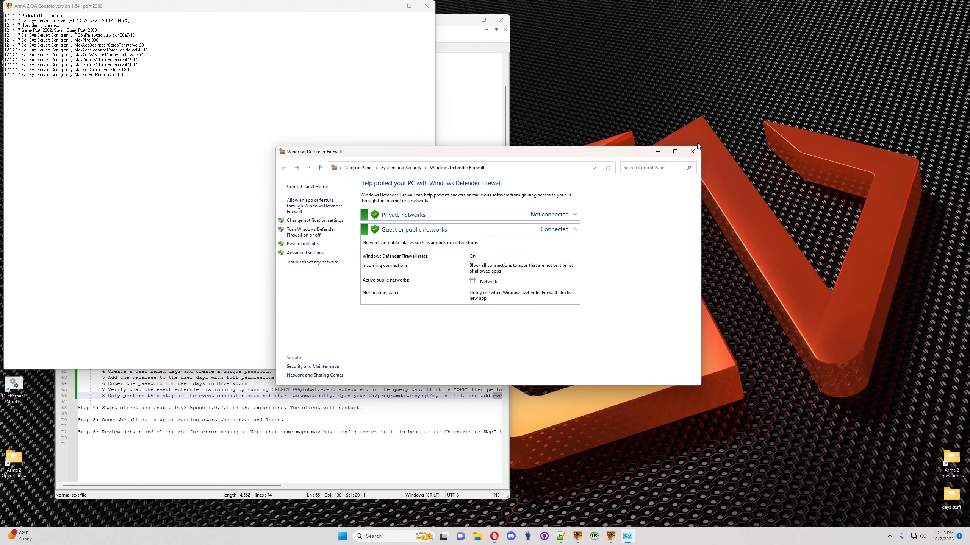
pyautogui.click(692, 151)
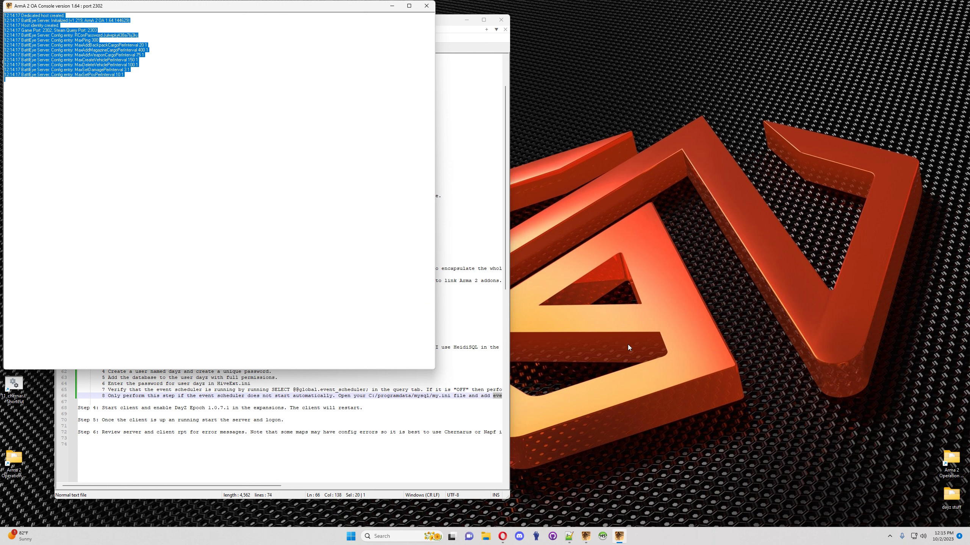
# Step: Join DayZ Epoch Test Server from the LAN list and confirm in the Chernarus 1.0.7.1 lobby
pyautogui.click(585, 536)
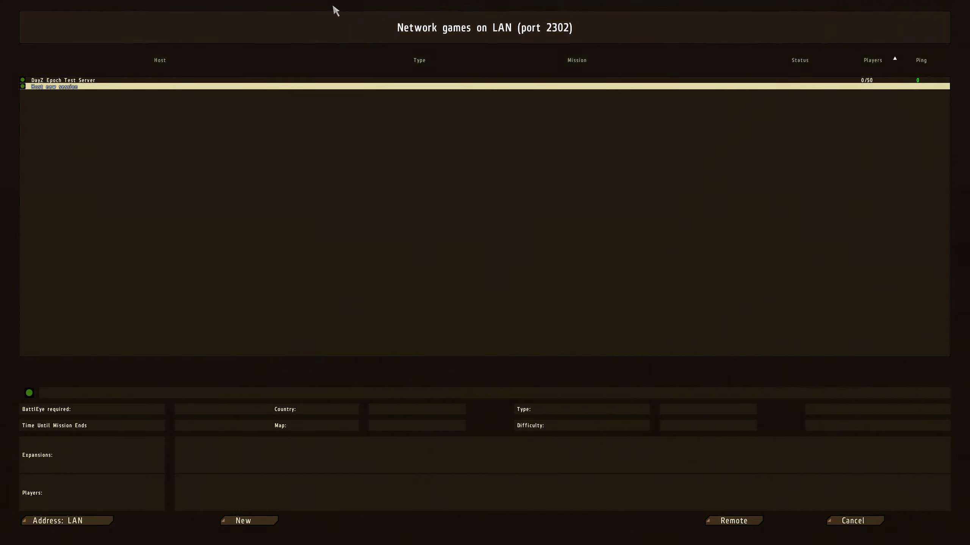
pyautogui.doubleClick(174, 81)
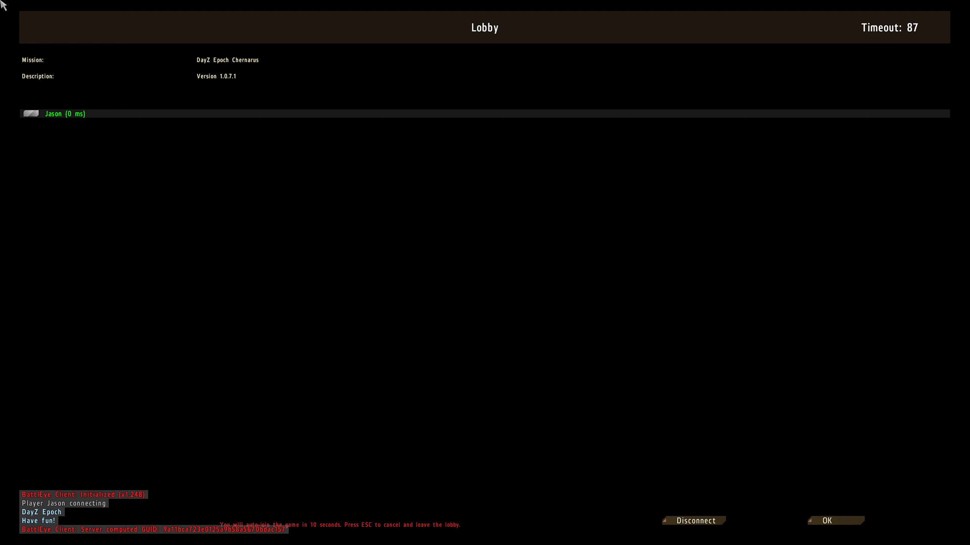
pyautogui.click(839, 521)
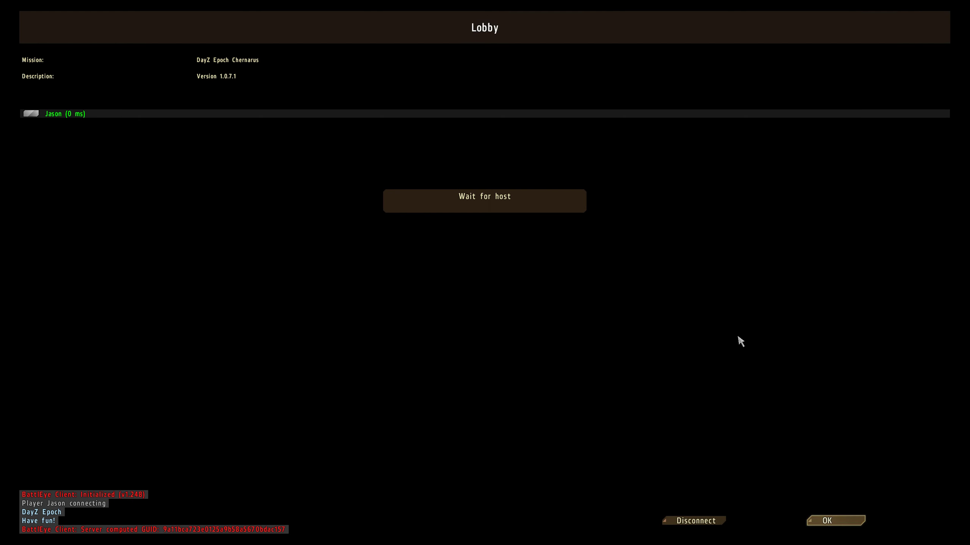